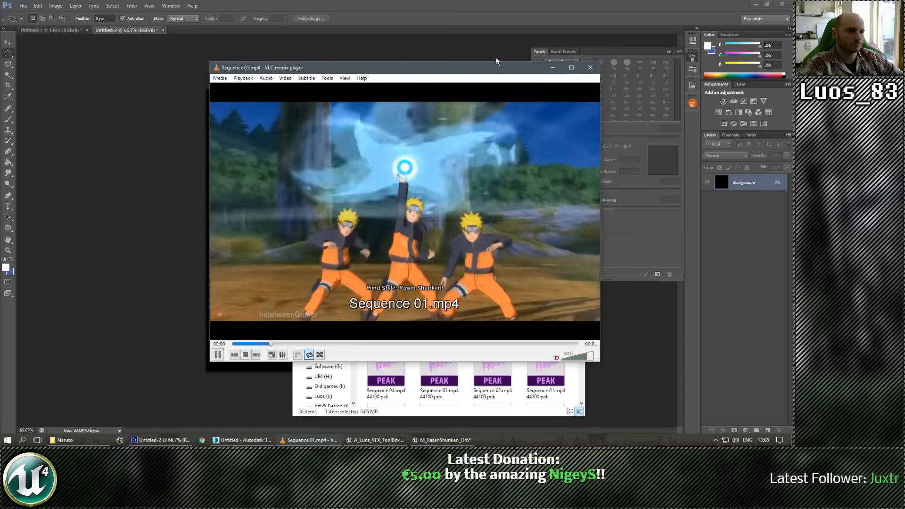
Review the Rasen Shuriken reference clips beside the Naruto folder and close both the video player and the folder window
{"action": "left_click_drag", "start_coordinate": [402, 67], "coordinate": [249, 33]}
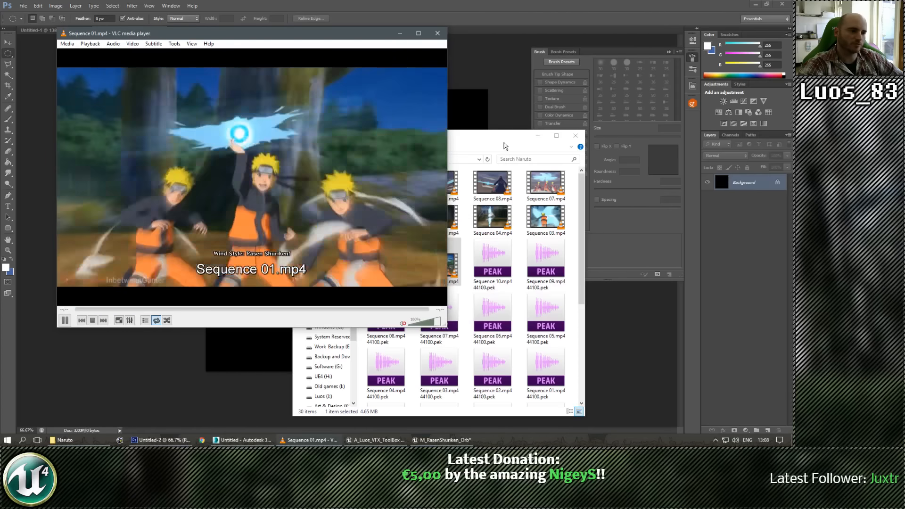
{"action": "left_click_drag", "start_coordinate": [499, 138], "coordinate": [599, 139]}
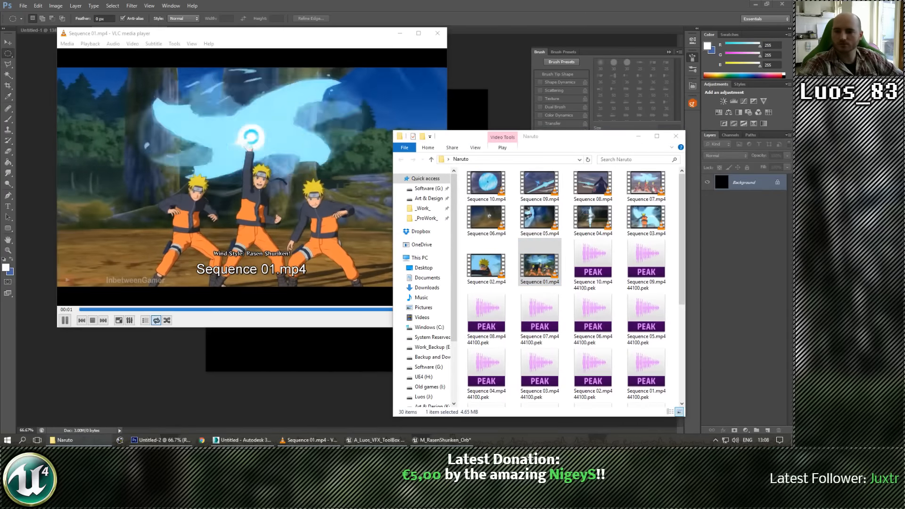
{"action": "left_click_drag", "start_coordinate": [408, 38], "coordinate": [414, 37]}
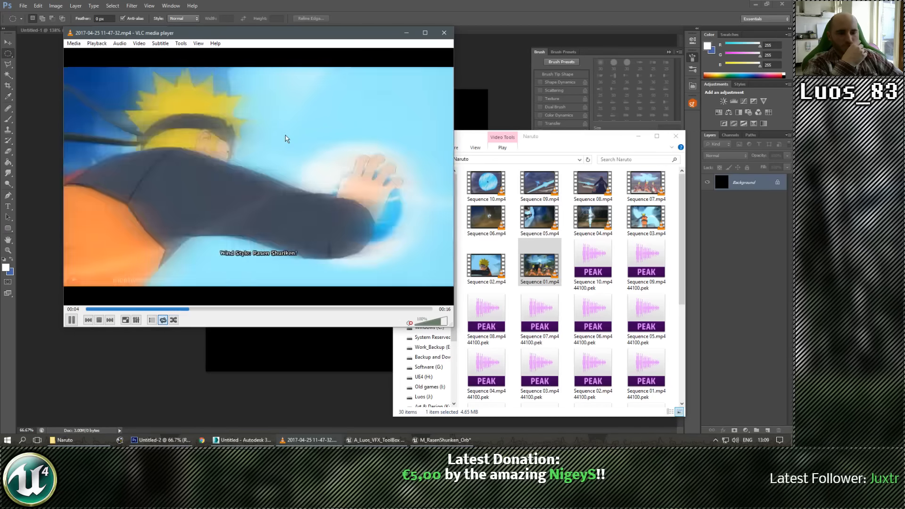
{"action": "left_click", "coordinate": [444, 33]}
{"action": "left_click", "coordinate": [675, 136]}
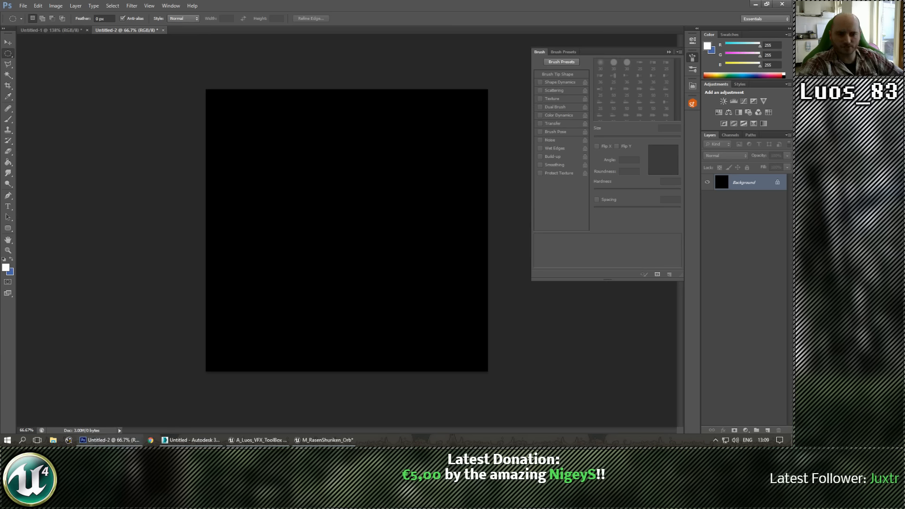
With white as the foreground color and the grid shown, make a circular selection about 970 px wide centered on the canvas
{"action": "left_click", "coordinate": [6, 269]}
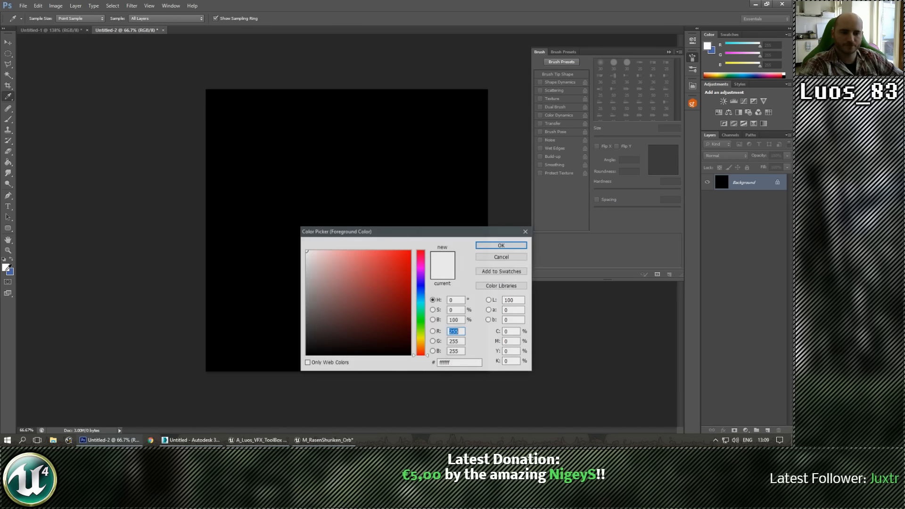
{"action": "left_click", "coordinate": [493, 245]}
{"action": "key", "text": "m"}
{"action": "key", "text": "ctrl+apostrophe"}
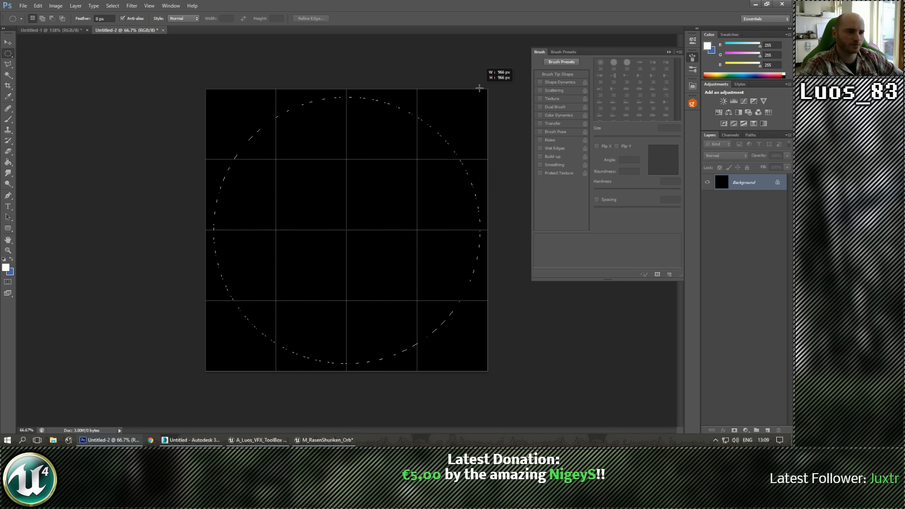
{"action": "left_click_drag", "start_coordinate": [480, 87], "coordinate": [480, 88]}
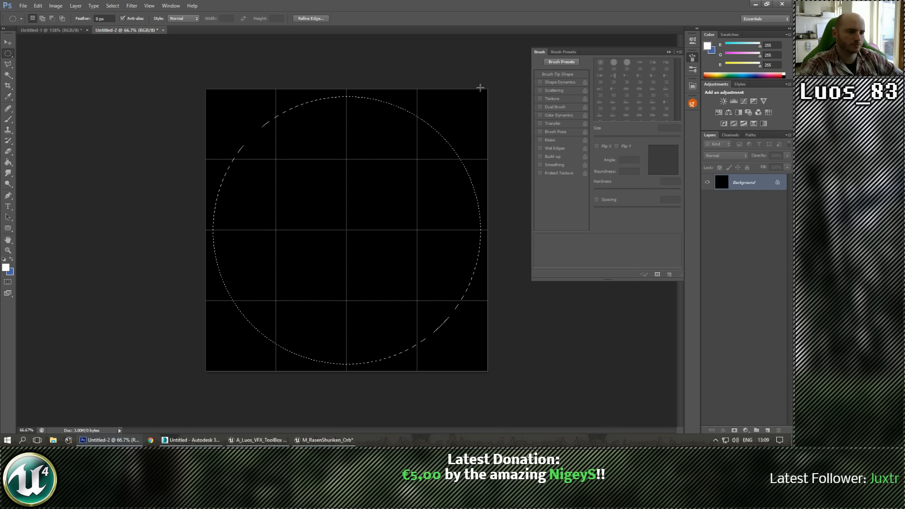
Fill the circular selection with white on a new layer and deselect it
{"action": "left_click", "coordinate": [768, 430]}
{"action": "key", "text": "ctrl+space"}
{"action": "left_click", "coordinate": [8, 162]}
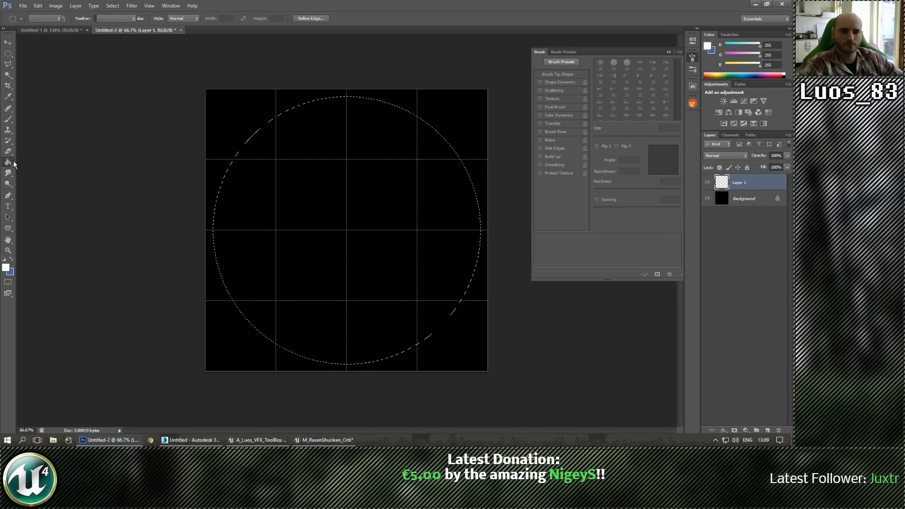
{"action": "left_click", "coordinate": [292, 183]}
{"action": "key", "text": "m"}
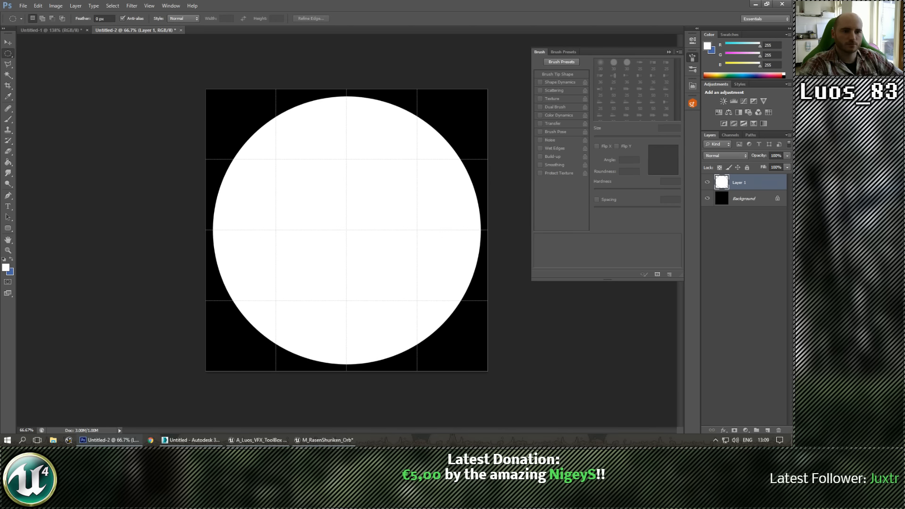
Duplicate the white circle layer and scale the copy down around its center to about 716 px
{"action": "left_click", "coordinate": [7, 43]}
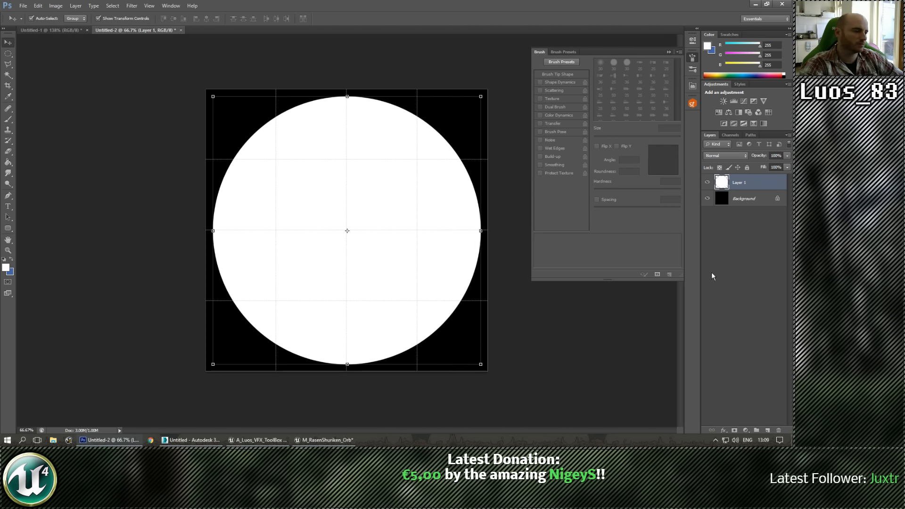
{"action": "key", "text": "ctrl+j"}
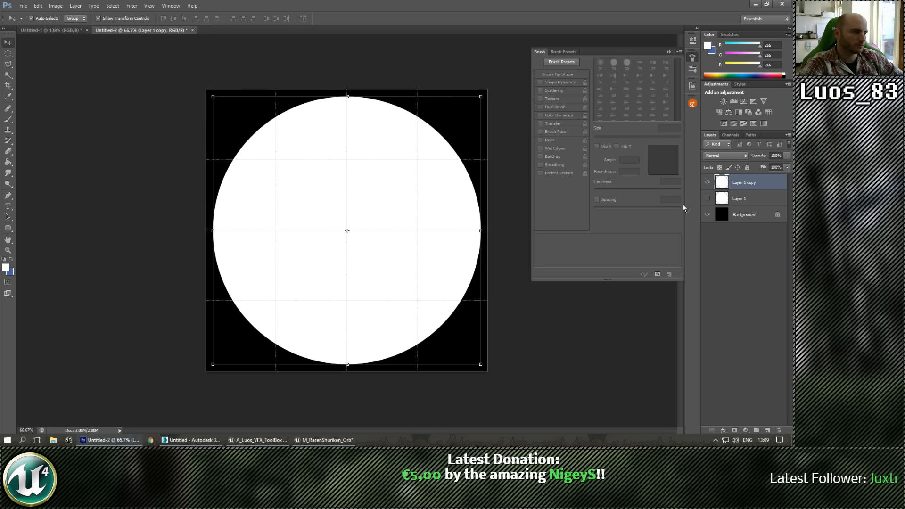
{"action": "left_click_drag", "start_coordinate": [481, 97], "coordinate": [439, 127]}
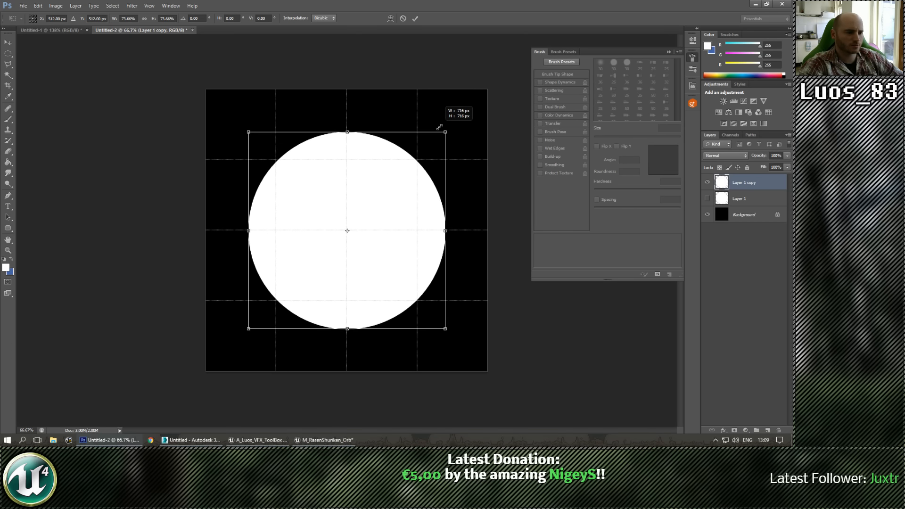
{"action": "key", "text": "Return"}
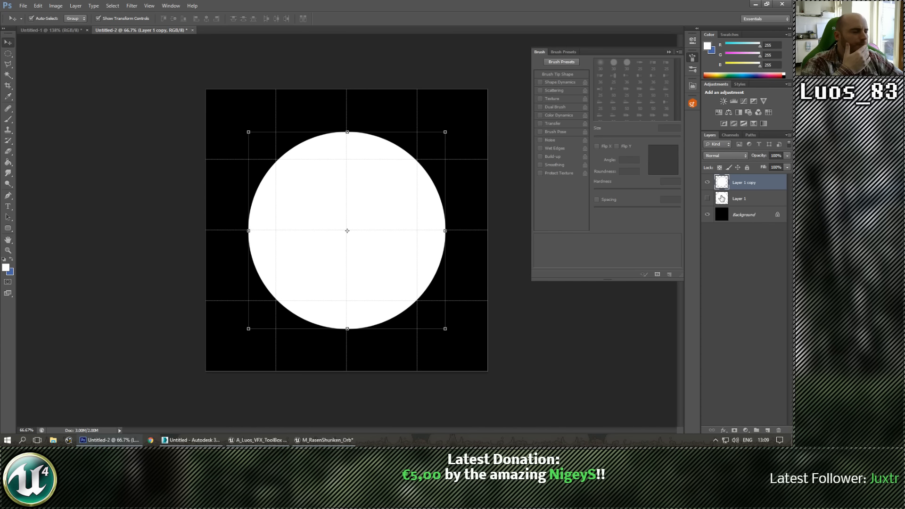
Duplicate the scaled circle once more and lower the opacity of Layer 1 copy to 58%
{"action": "key", "text": "ctrl+j"}
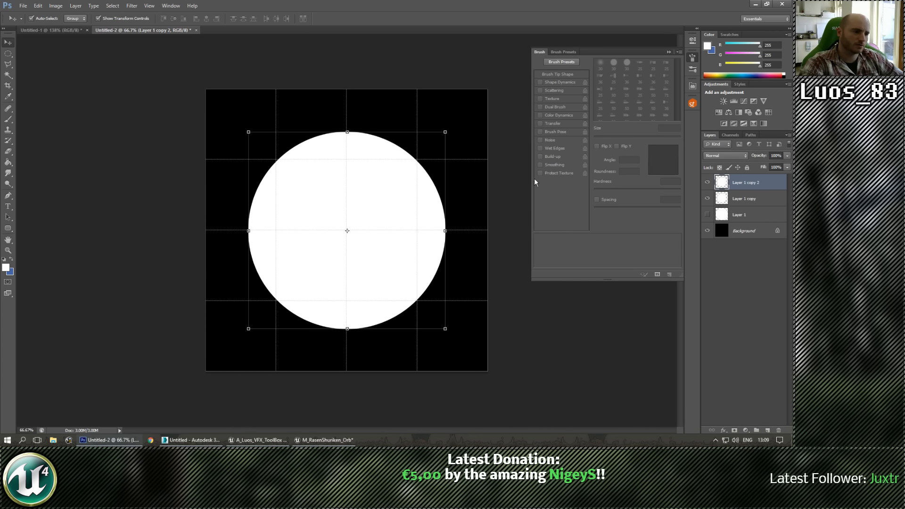
{"action": "left_click", "coordinate": [723, 200]}
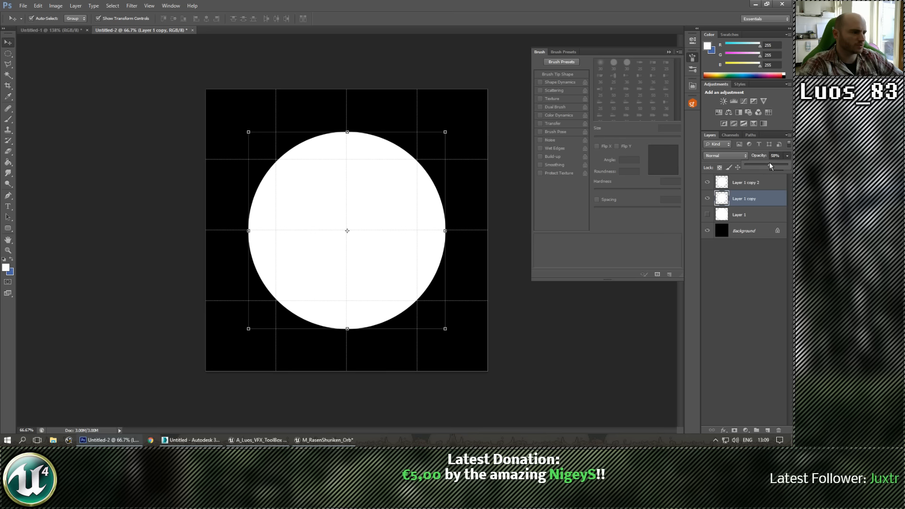
Show the large circle on Layer 1 and lower its opacity to 31%
{"action": "left_click", "coordinate": [748, 217]}
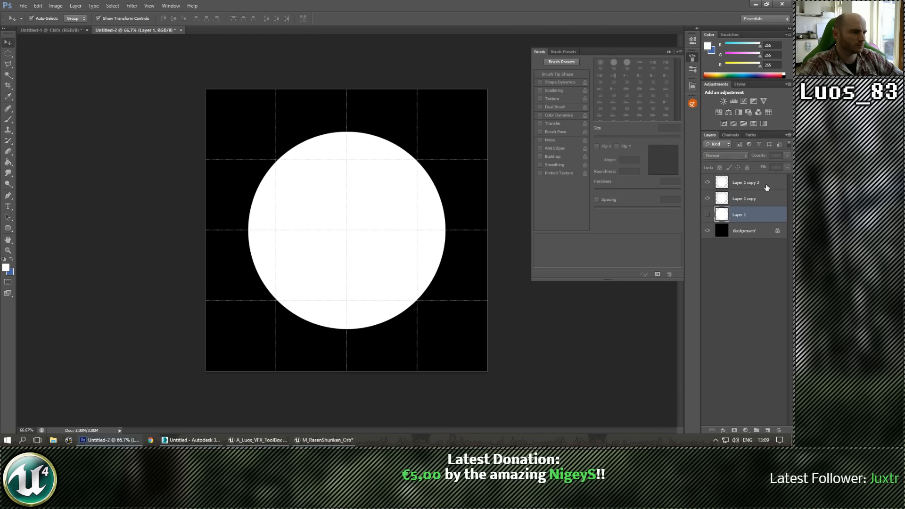
{"action": "left_click", "coordinate": [707, 215]}
{"action": "left_click_drag", "start_coordinate": [777, 162], "coordinate": [752, 177]}
Scale the top circle, Layer 1 copy 2, down around its center to about a third of the canvas width
{"action": "left_click", "coordinate": [727, 183]}
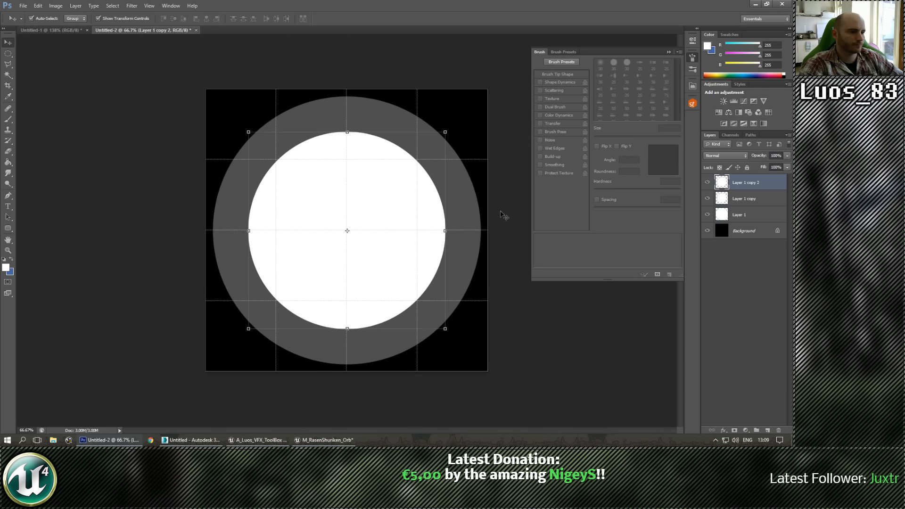
{"action": "left_click_drag", "start_coordinate": [446, 132], "coordinate": [381, 169]}
{"action": "key", "text": "Return"}
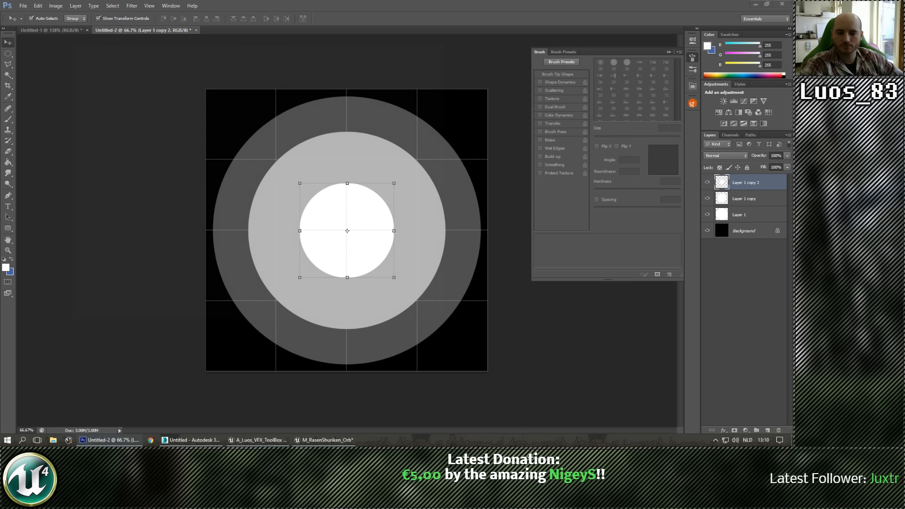
Check the orb in the Sequence 01 clip and shrink the central white circle to just under a quarter of the canvas width
{"action": "left_click", "coordinate": [410, 324]}
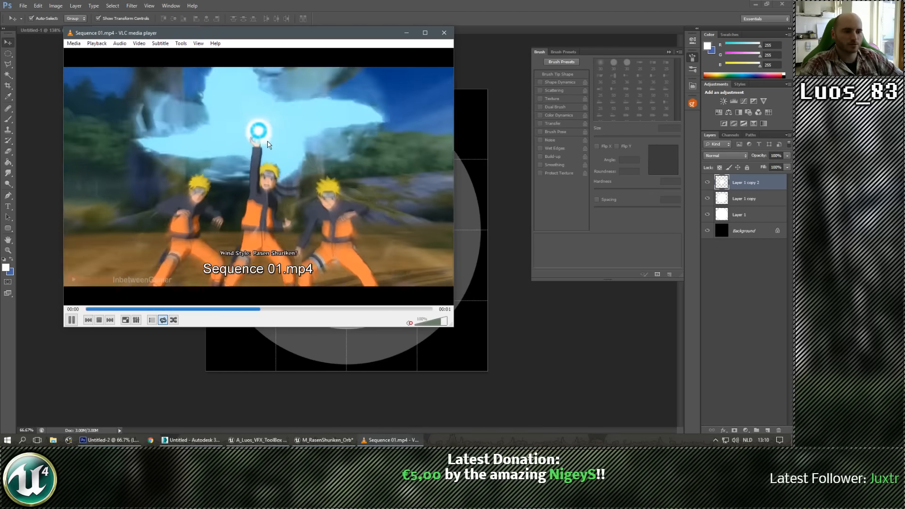
{"action": "left_click", "coordinate": [406, 33]}
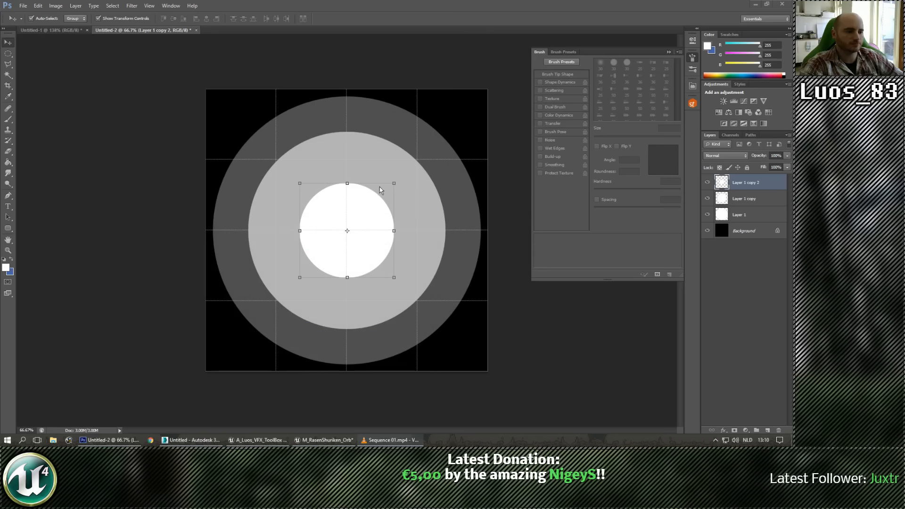
{"action": "left_click", "coordinate": [395, 183]}
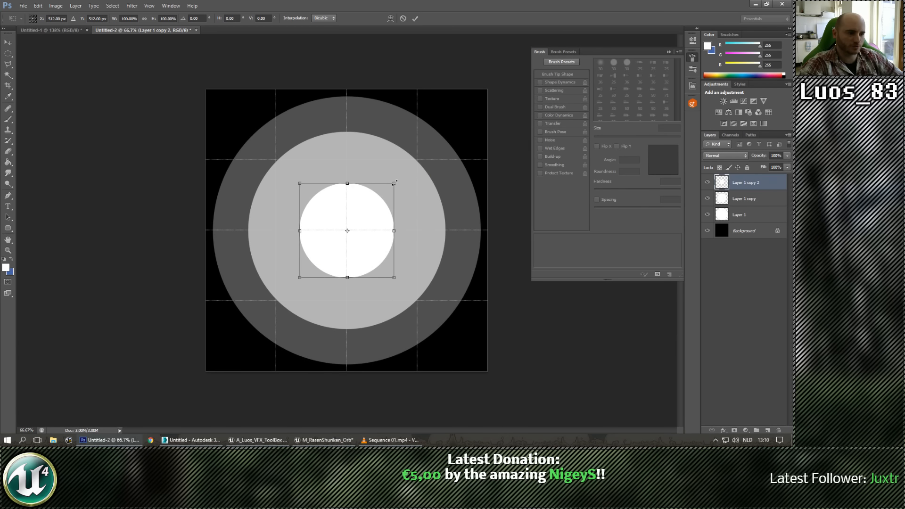
{"action": "left_click_drag", "start_coordinate": [396, 181], "coordinate": [373, 191]}
{"action": "key", "text": "Return"}
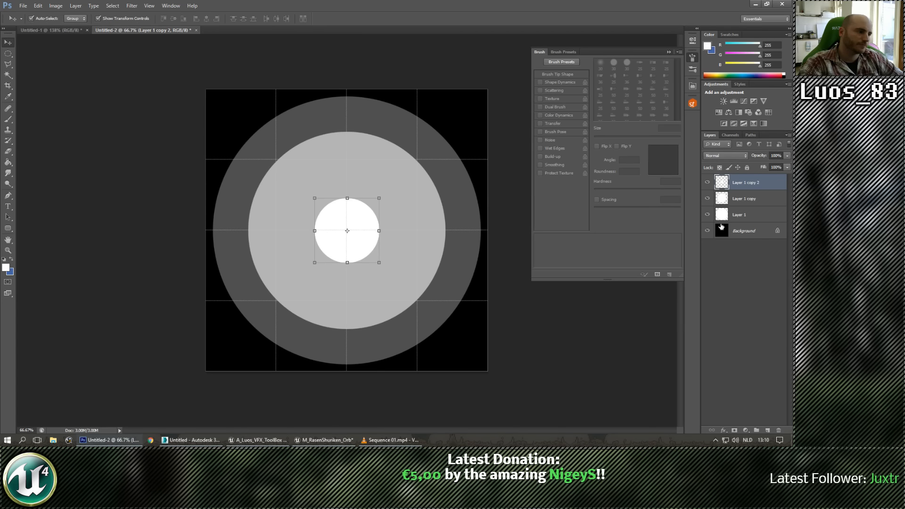
Hide the central circle layer and enlarge the middle circle, Layer 1 copy, to about 102% around its center
{"action": "left_click", "coordinate": [708, 183]}
{"action": "left_click", "coordinate": [723, 199]}
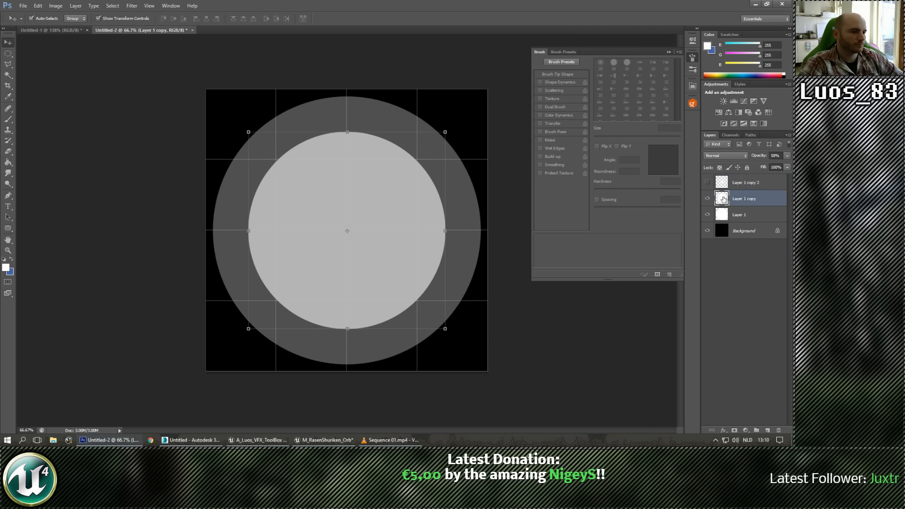
{"action": "mouse_move", "coordinate": [445, 132]}
{"action": "left_mouse_down"}
{"action": "mouse_move", "coordinate": [452, 125]}
{"action": "mouse_move", "coordinate": [446, 130]}
{"action": "left_mouse_up"}
{"action": "key", "text": "ctrl+z"}
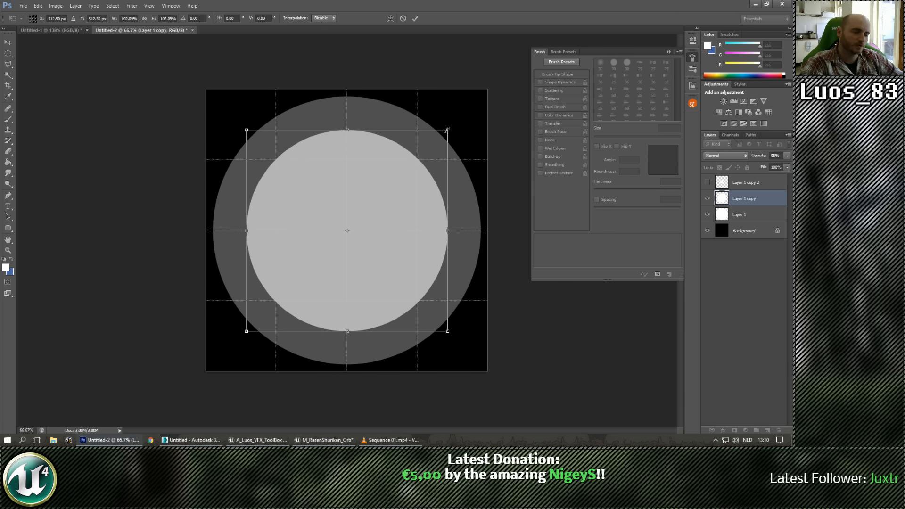
{"action": "key", "text": "Return"}
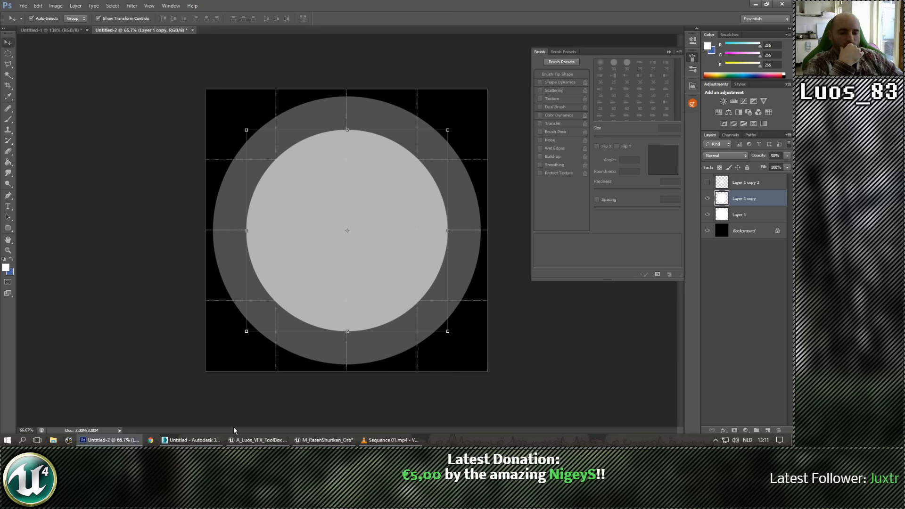
Check the Sequence 01 clip again, then show the central circle layer and duplicate it
{"action": "left_click", "coordinate": [391, 445]}
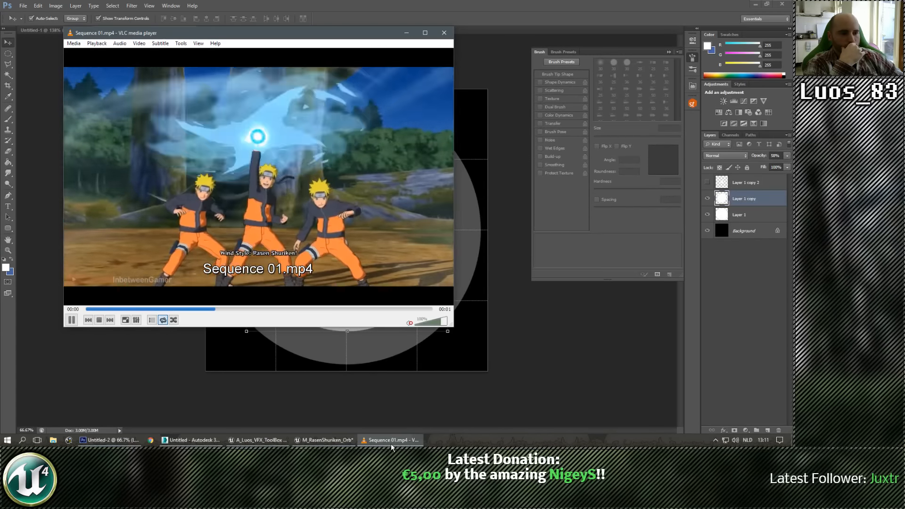
{"action": "left_click", "coordinate": [392, 443]}
{"action": "left_click", "coordinate": [707, 182]}
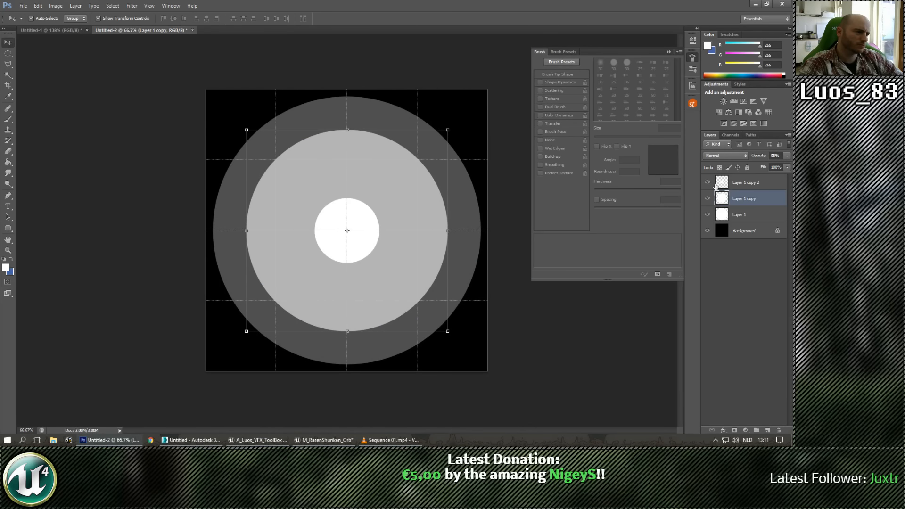
{"action": "left_click", "coordinate": [726, 185]}
{"action": "key", "text": "ctrl+j"}
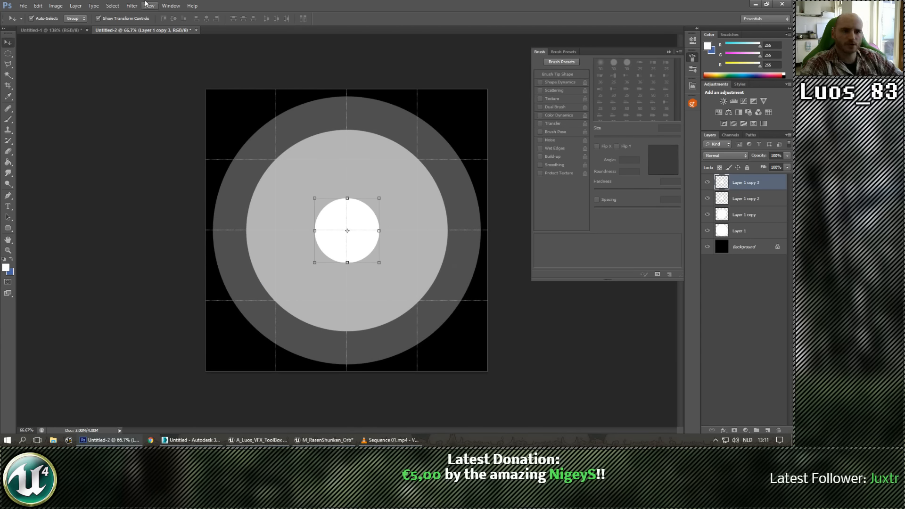
Apply a small-radius Gaussian Blur to the duplicated central circle to give it a soft edge
{"action": "left_click", "coordinate": [131, 5]}
{"action": "mouse_move", "coordinate": [142, 89]}
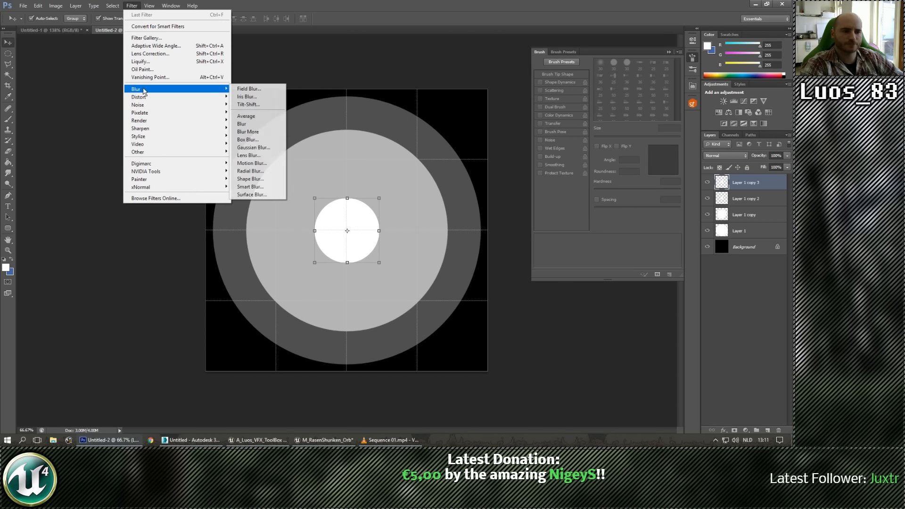
{"action": "left_click", "coordinate": [253, 148]}
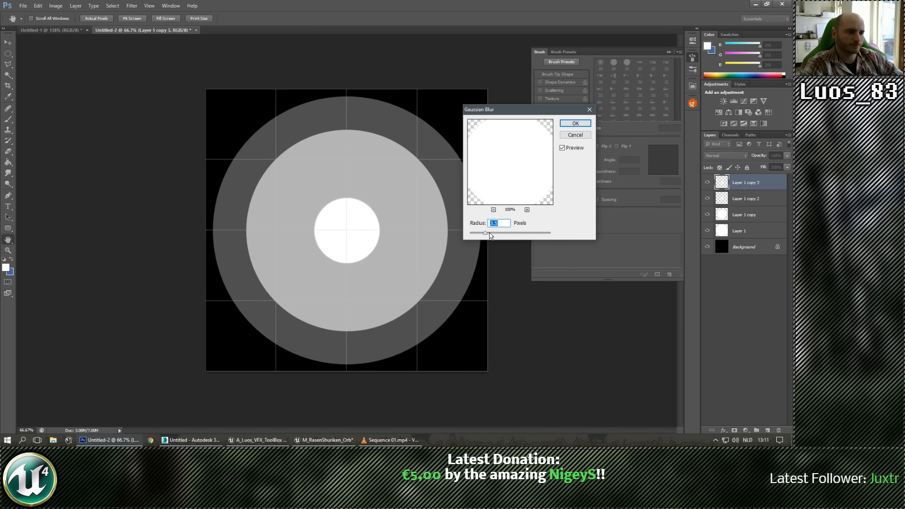
{"action": "left_click", "coordinate": [566, 126]}
{"action": "key", "text": "v"}
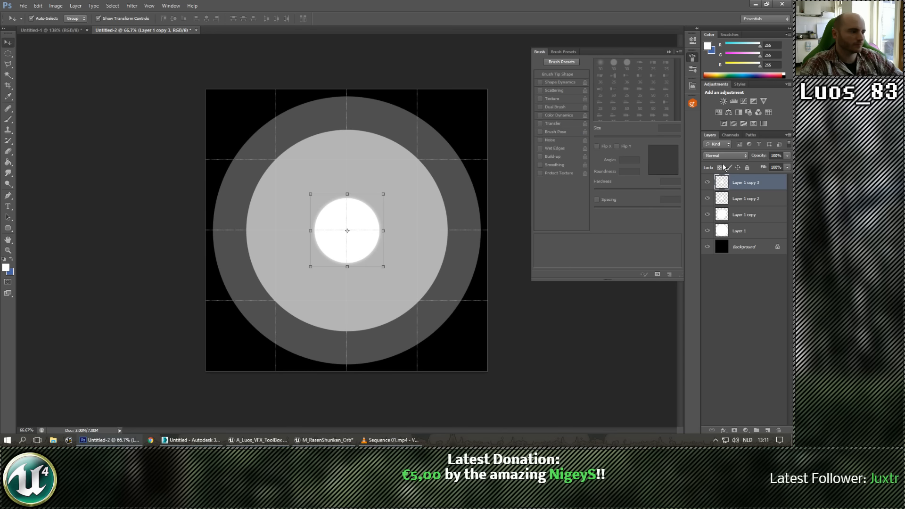
Set the blurred circle's blend mode to Screen and merge it with the sharp central circle layer
{"action": "left_click", "coordinate": [725, 156]}
{"action": "left_click", "coordinate": [724, 231]}
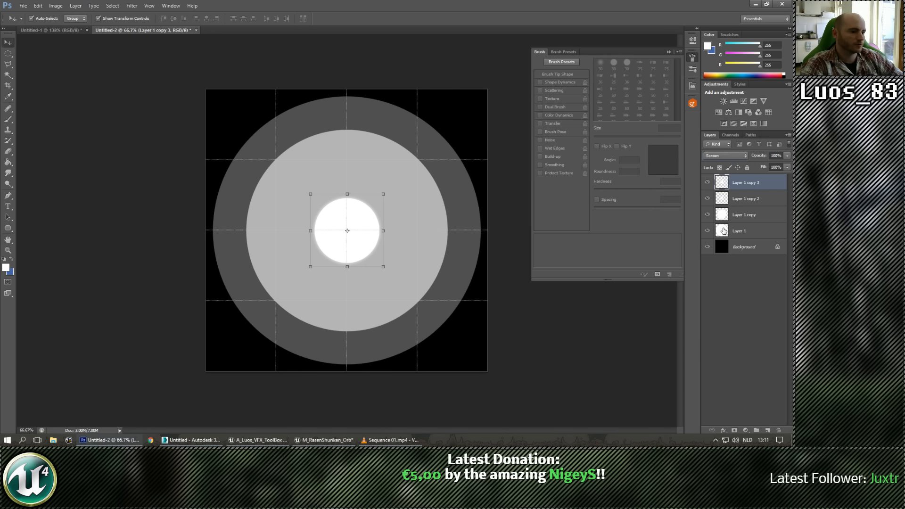
{"action": "left_click", "coordinate": [722, 200], "text": "shift"}
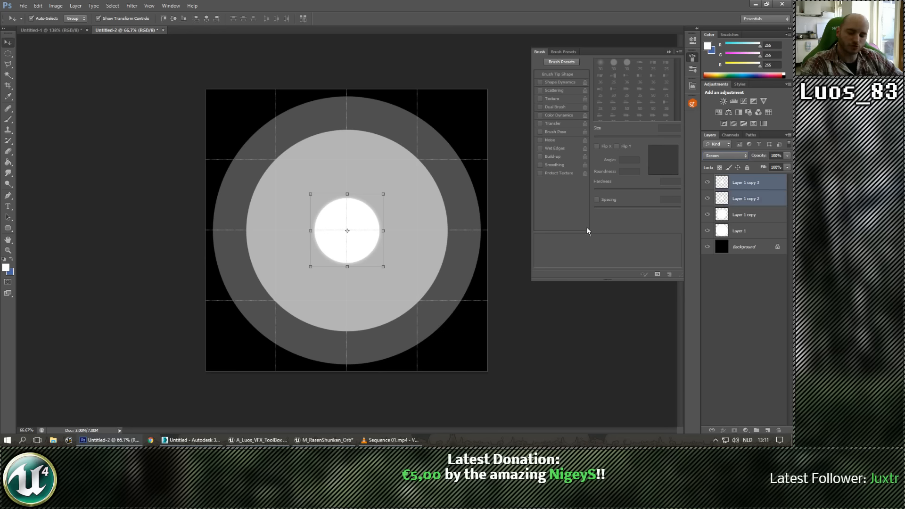
{"action": "key", "text": "ctrl+e"}
Duplicate the middle circle, Layer 1 copy, and reapply the last Gaussian Blur to the duplicate
{"action": "left_click", "coordinate": [724, 211]}
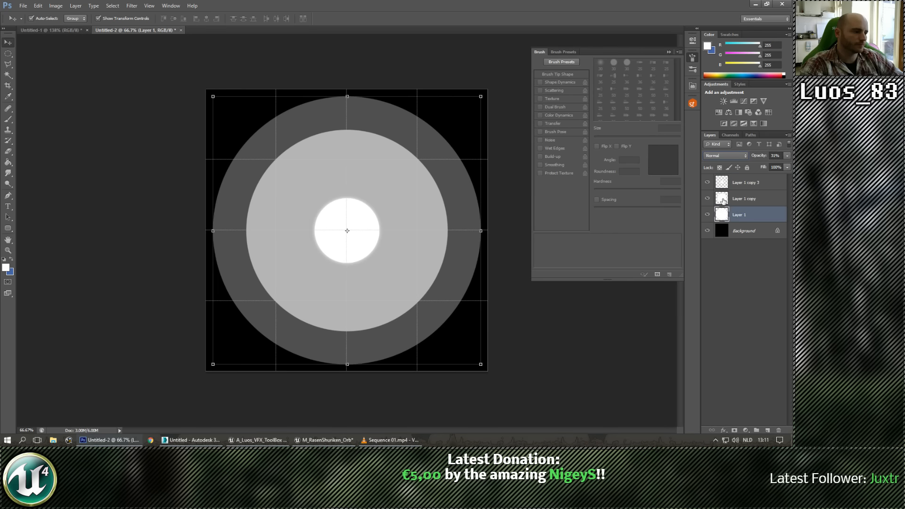
{"action": "left_click", "coordinate": [745, 199]}
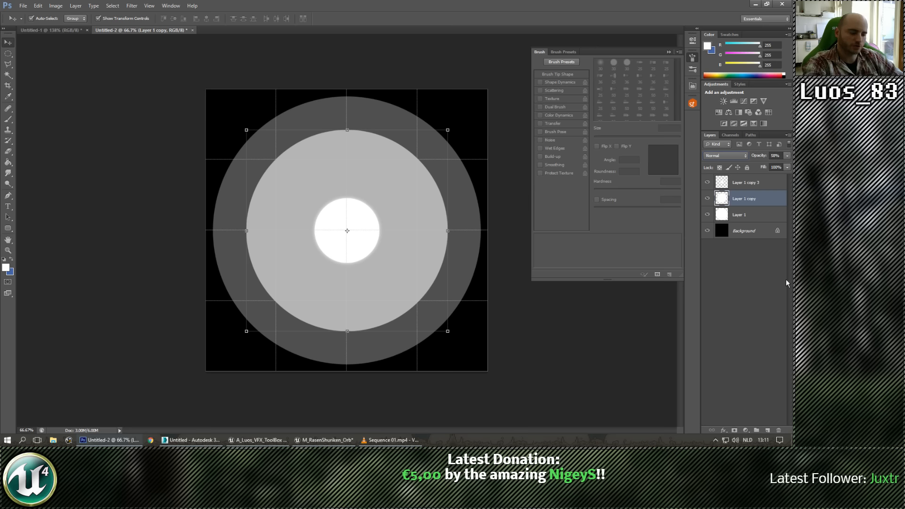
{"action": "key", "text": "ctrl+j"}
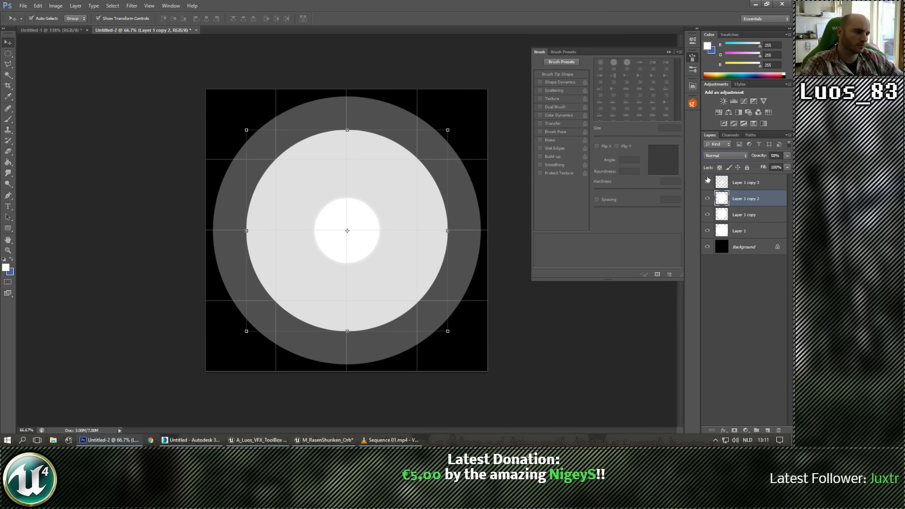
{"action": "left_click", "coordinate": [132, 6]}
{"action": "left_click", "coordinate": [142, 16]}
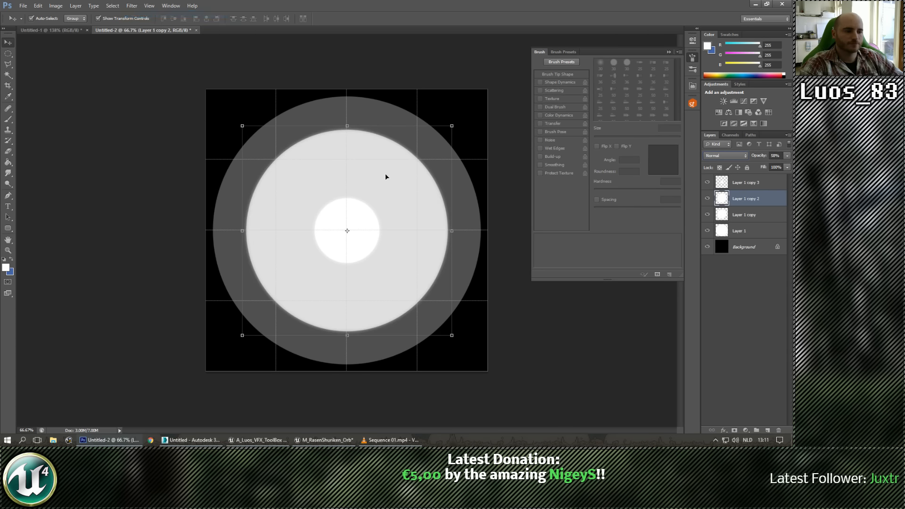
Set the blurred middle circle to Screen and both middle circle layers to 100% opacity, and merge the two
{"action": "left_click", "coordinate": [720, 156]}
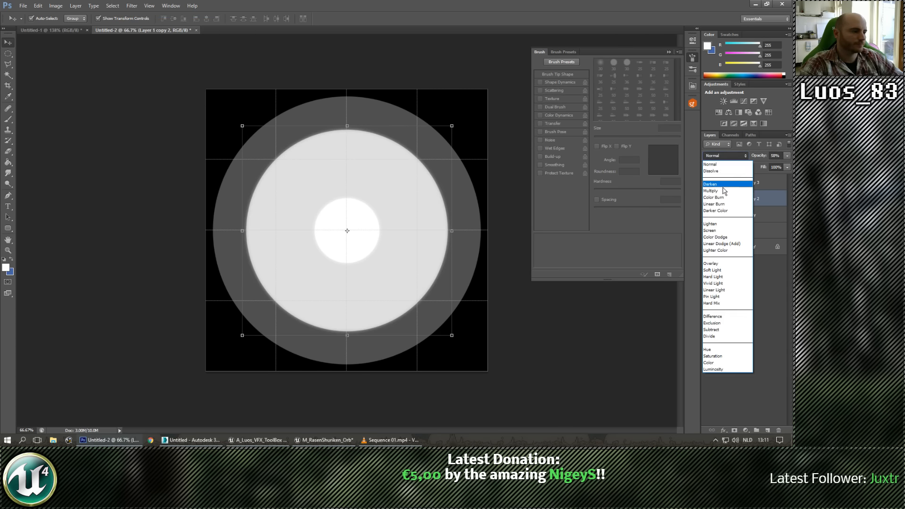
{"action": "left_click", "coordinate": [720, 230]}
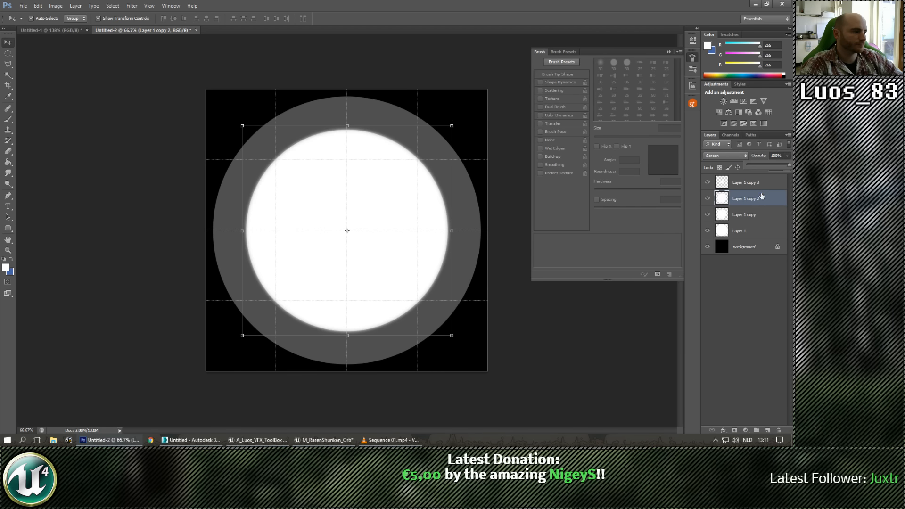
{"action": "left_click", "coordinate": [757, 214]}
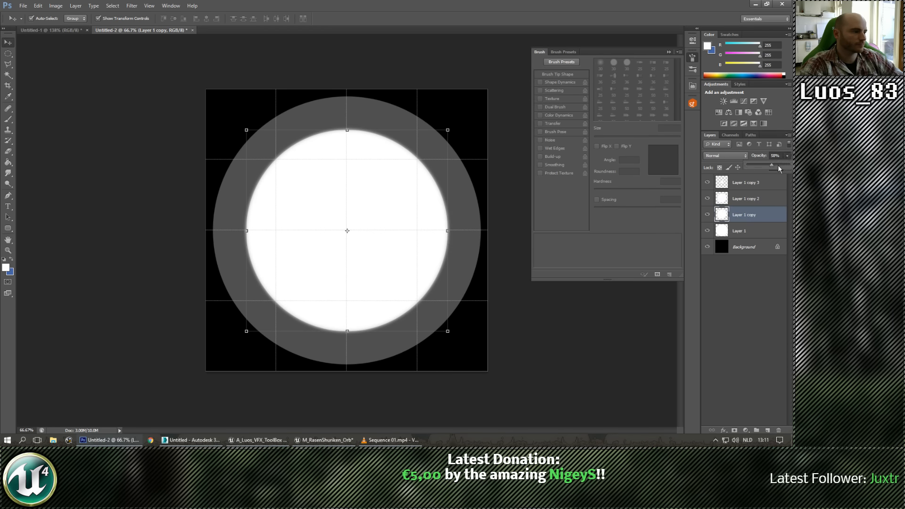
{"action": "left_click_drag", "start_coordinate": [779, 169], "coordinate": [791, 165]}
{"action": "key", "text": "Delete"}
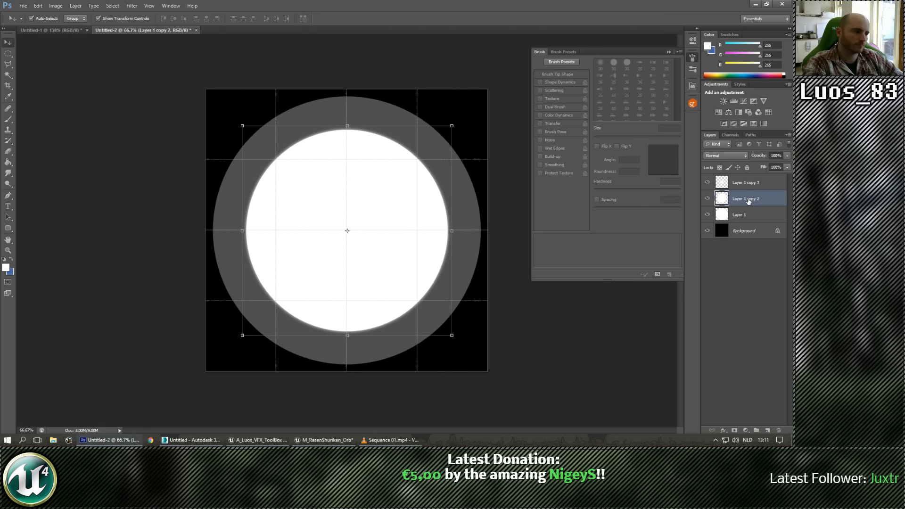
Duplicate the outer circle, Layer 1, and raise the outer circle layers to full opacity
{"action": "left_click", "coordinate": [736, 217]}
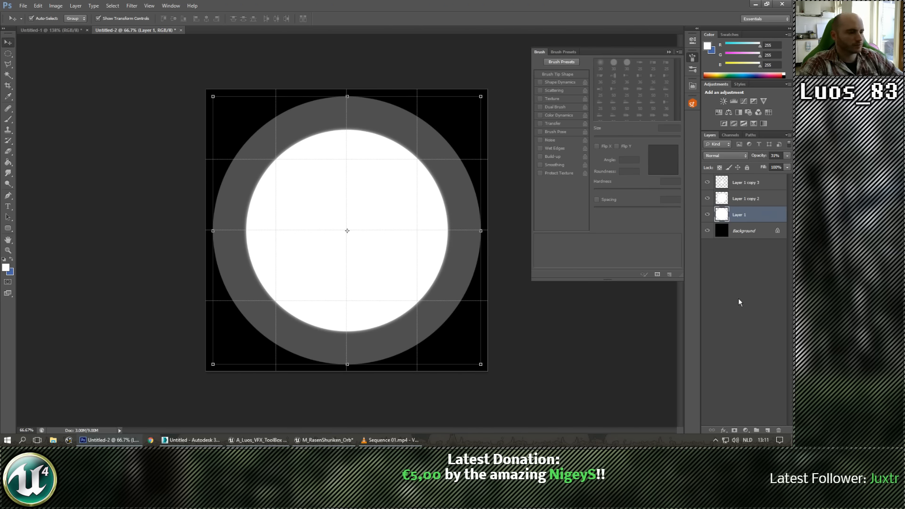
{"action": "key", "text": "ctrl+j"}
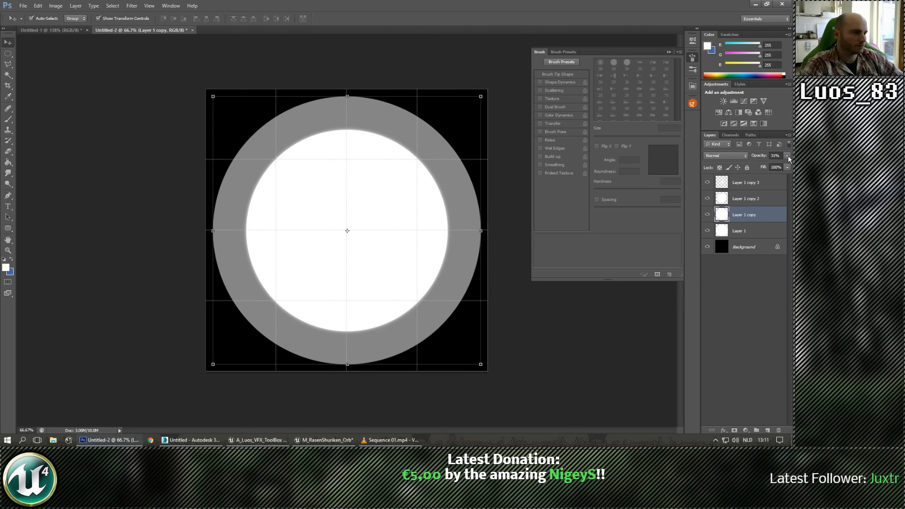
{"action": "key", "text": "0"}
{"action": "left_click", "coordinate": [760, 232]}
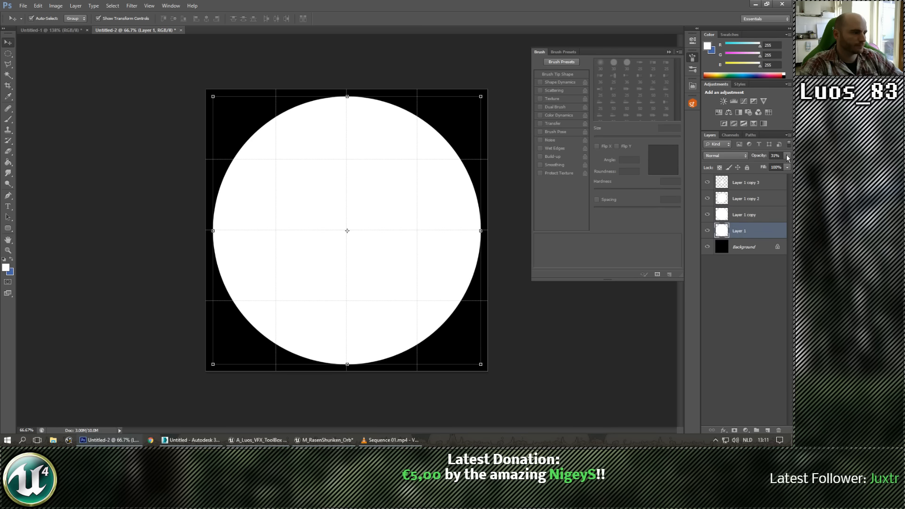
{"action": "left_click", "coordinate": [787, 156]}
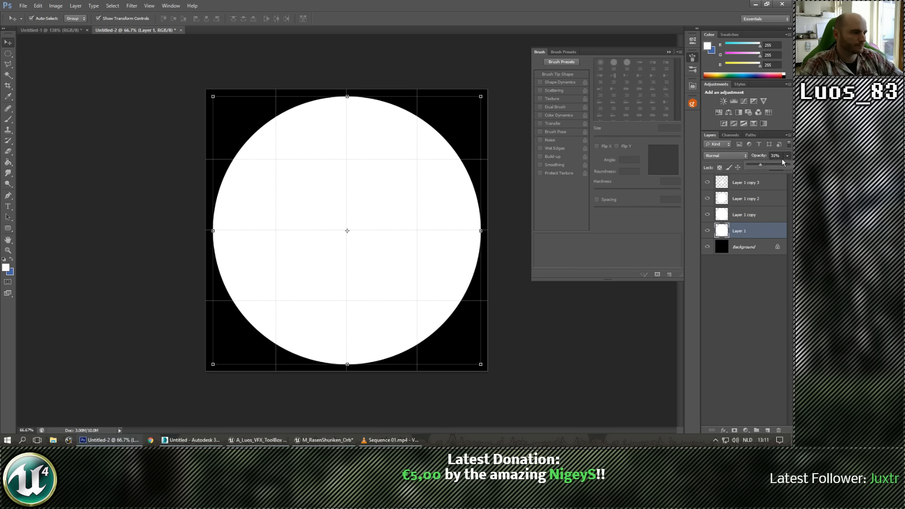
Reapply the last Gaussian Blur to the outer circle's duplicate and merge it with the original Layer 1
{"action": "left_click", "coordinate": [759, 215]}
{"action": "key", "text": "ctrl+f"}
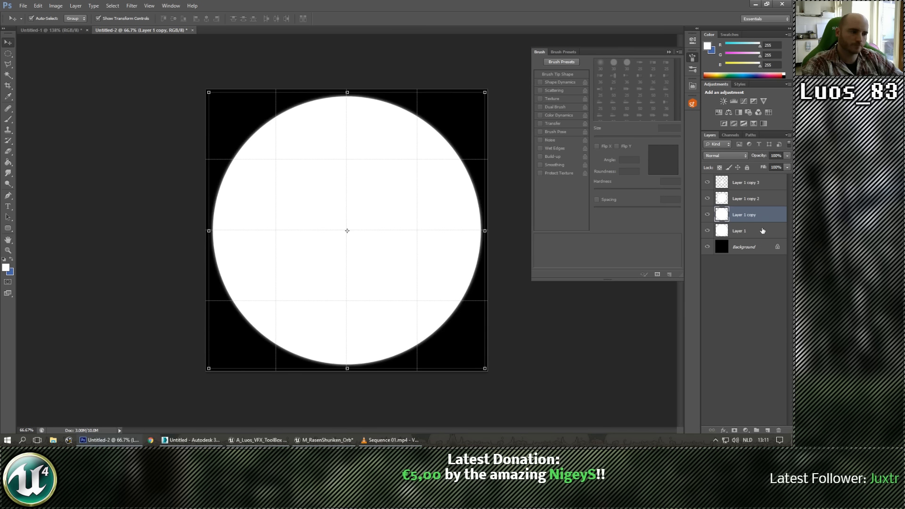
{"action": "left_click", "coordinate": [727, 235], "text": "shift"}
{"action": "key", "text": "ctrl+e"}
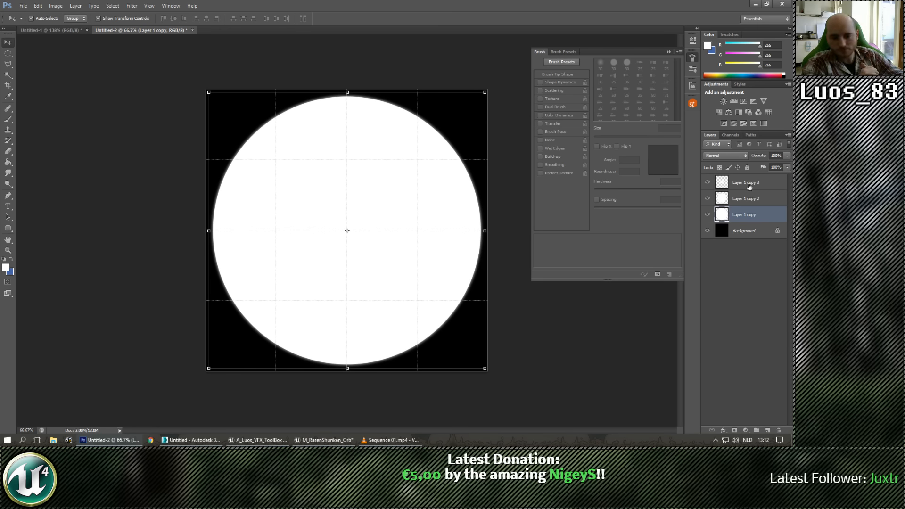
Duplicate the black Background twice and place one copy directly beneath the central circle and one beneath the middle circle
{"action": "left_click", "coordinate": [742, 230]}
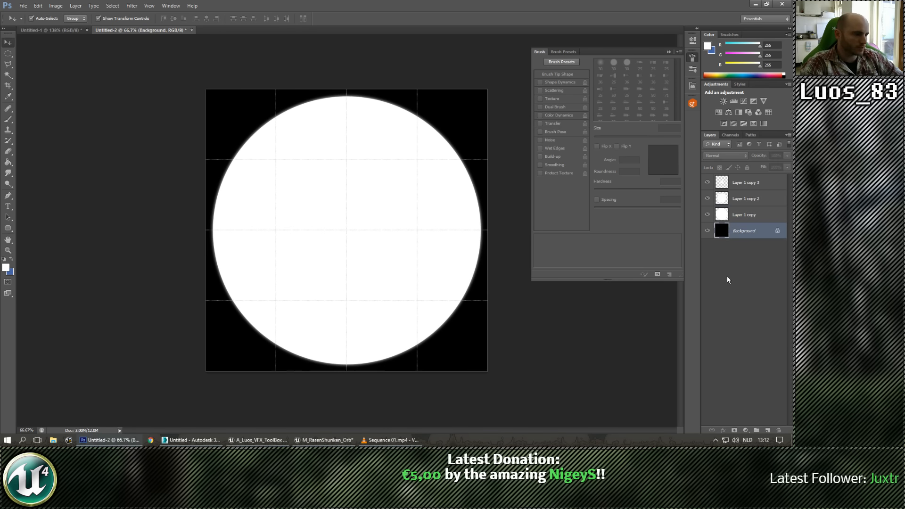
{"action": "key", "text": "ctrl+j"}
{"action": "key", "text": "ctrl+j"}
{"action": "mouse_move", "coordinate": [726, 231]}
{"action": "left_mouse_down"}
{"action": "mouse_move", "coordinate": [726, 188]}
{"action": "mouse_move", "coordinate": [725, 224]}
{"action": "left_mouse_up"}
Merge the central, middle and outer circle layers each with the black layer directly beneath it, hiding the merged central circle
{"action": "left_click", "coordinate": [724, 185]}
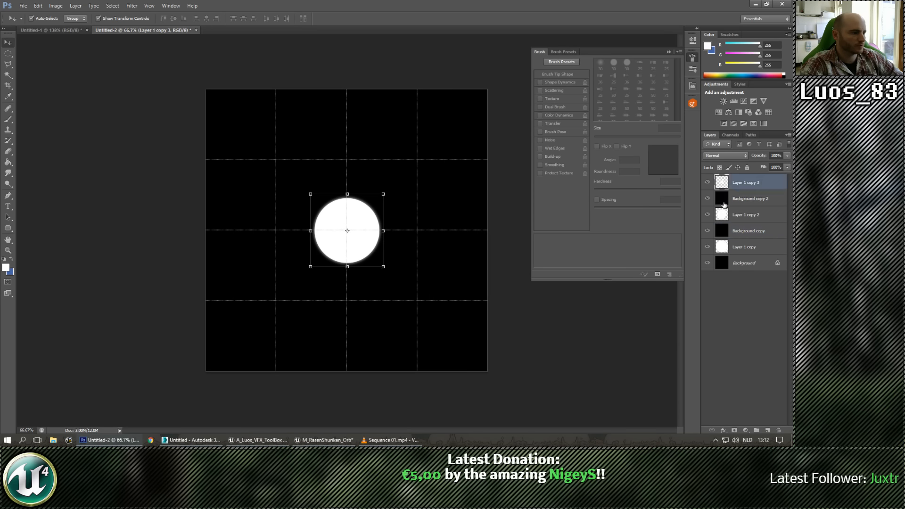
{"action": "left_click", "coordinate": [724, 200], "text": "shift"}
{"action": "key", "text": "ctrl+e"}
{"action": "left_click", "coordinate": [707, 183]}
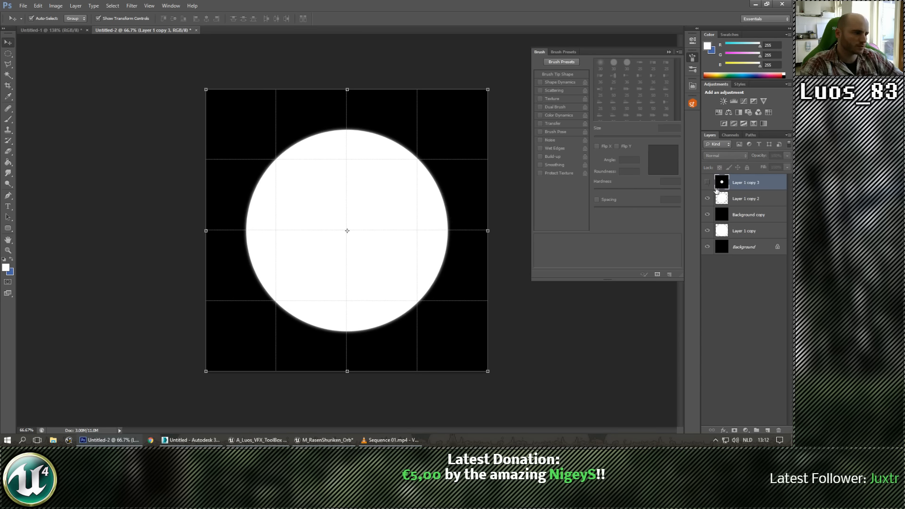
{"action": "left_click", "coordinate": [724, 199]}
{"action": "left_click", "coordinate": [724, 215], "text": "shift"}
{"action": "key", "text": "ctrl+e"}
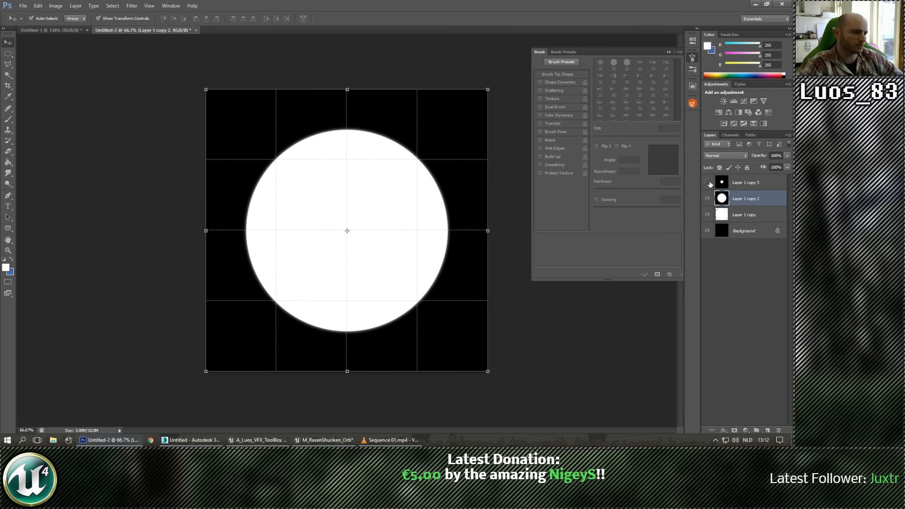
{"action": "left_click", "coordinate": [725, 215]}
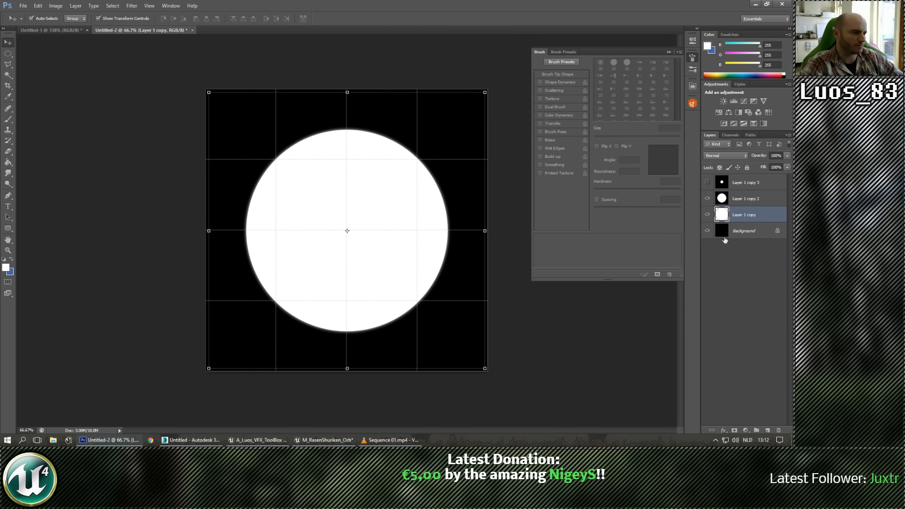
{"action": "key", "text": "ctrl+e"}
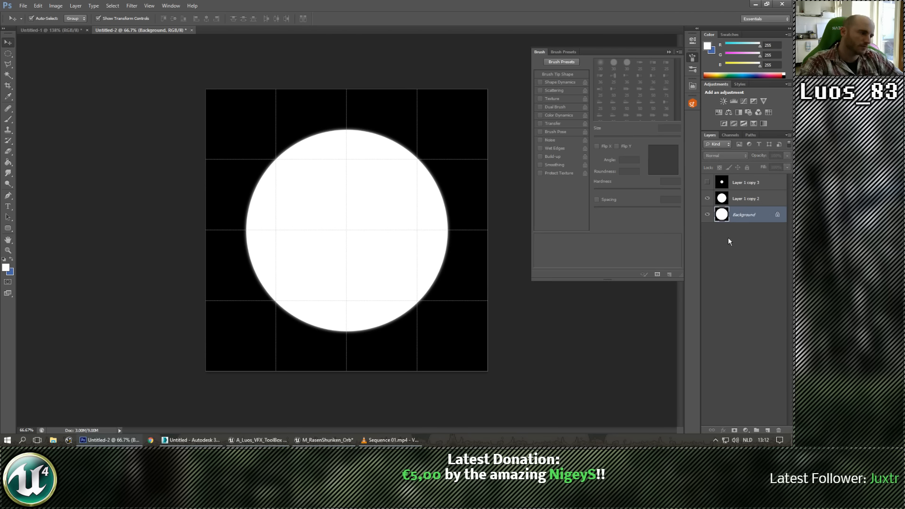
Show the central circle, select the whole canvas, convert the Background to Layer 0, and reverse the layer order so Layer 0 is topmost
{"action": "left_click", "coordinate": [708, 183]}
{"action": "left_click", "coordinate": [726, 183]}
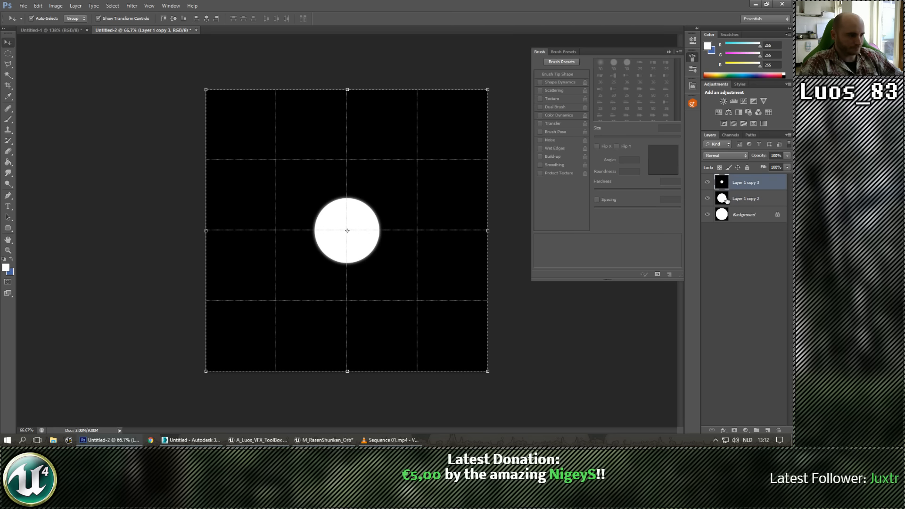
{"action": "double_click", "coordinate": [763, 218]}
{"action": "left_click", "coordinate": [466, 141]}
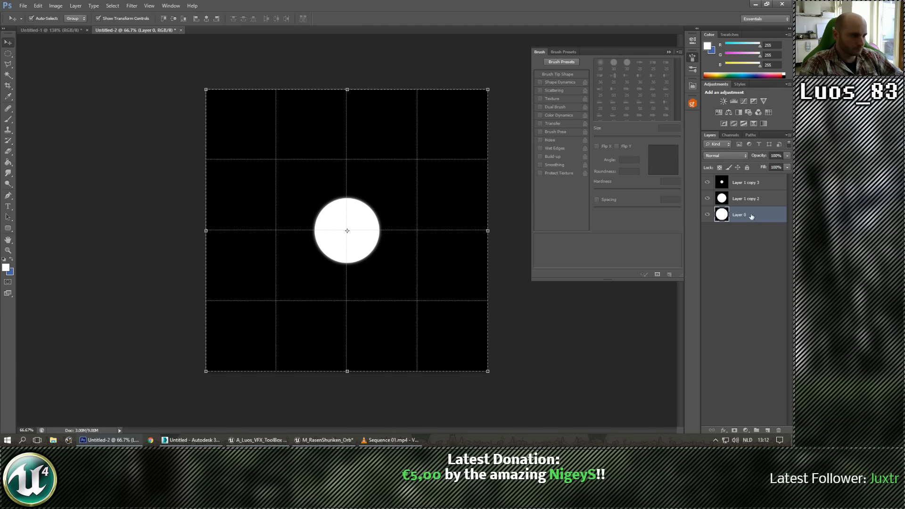
{"action": "left_click_drag", "start_coordinate": [752, 185], "coordinate": [759, 207]}
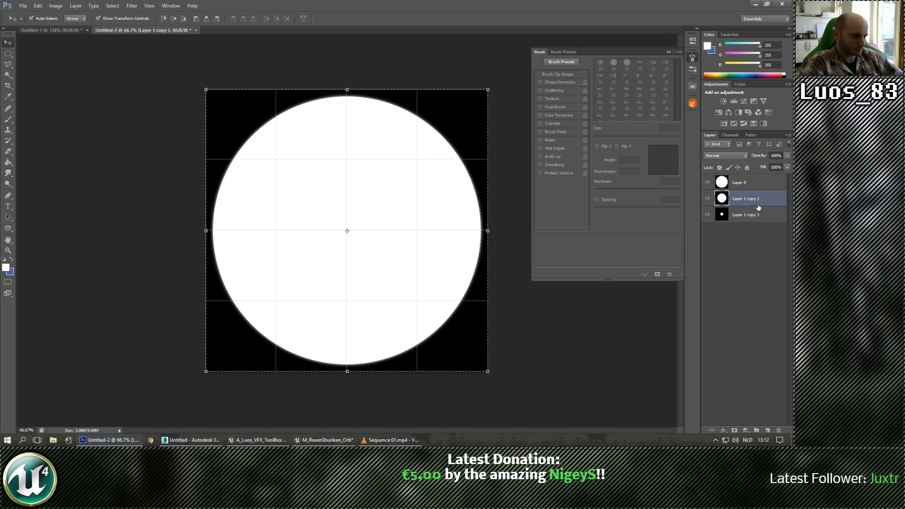
Cut the outer circle image from Layer 0 and paste it into the Blue channel of Layer 1 copy 3
{"action": "left_click", "coordinate": [720, 168]}
{"action": "left_click", "coordinate": [723, 182]}
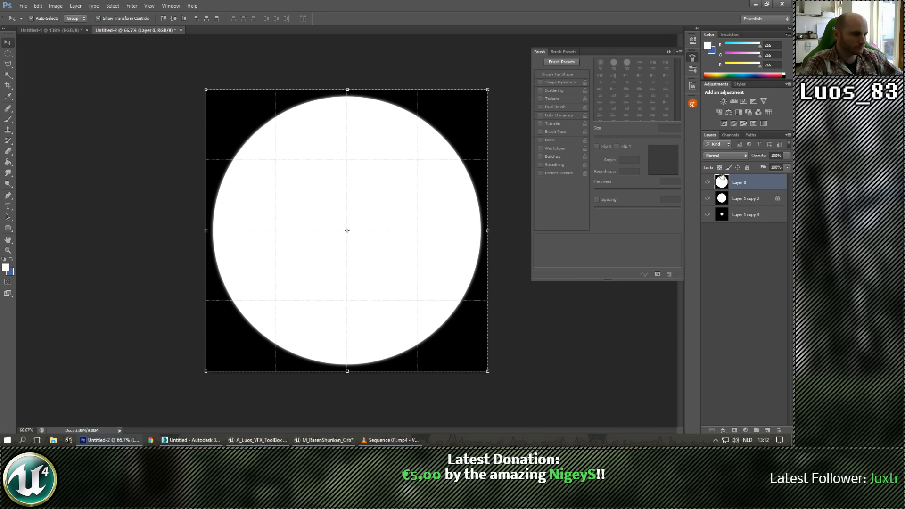
{"action": "key", "text": "Delete"}
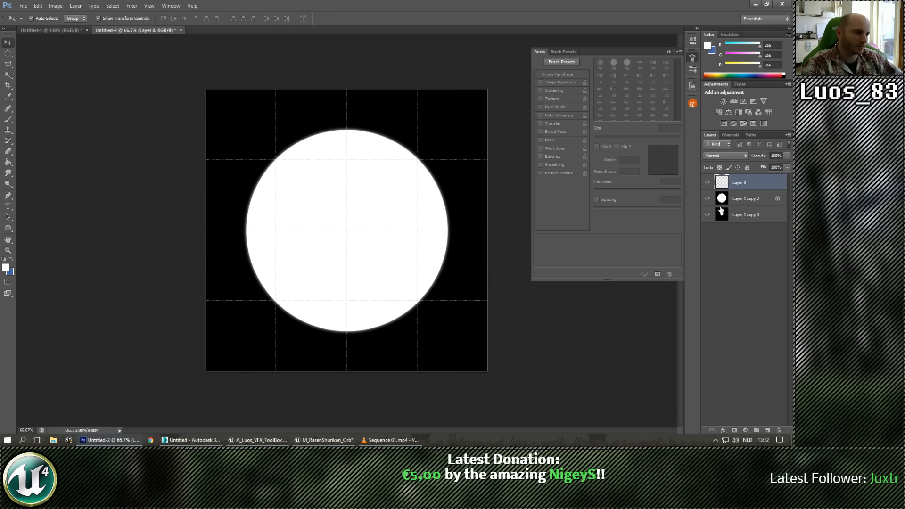
{"action": "left_click", "coordinate": [722, 213]}
{"action": "left_click", "coordinate": [730, 135]}
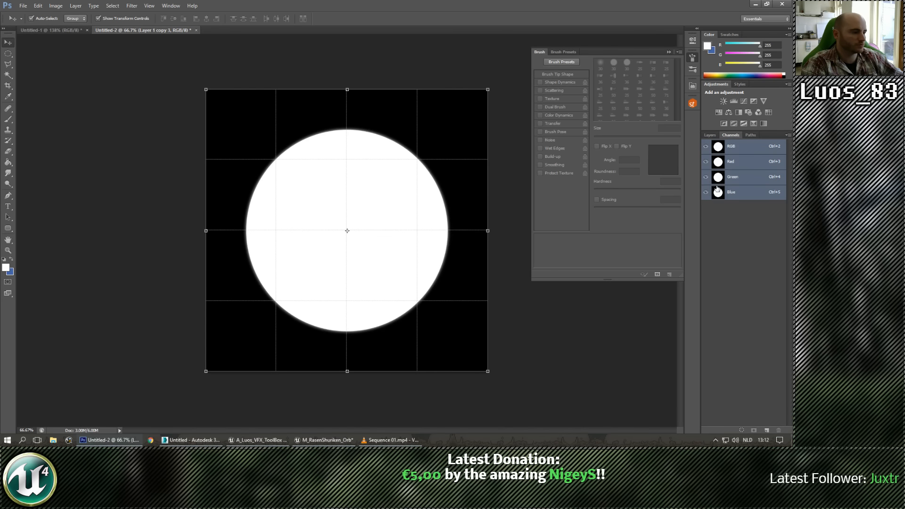
{"action": "left_click", "coordinate": [732, 195]}
{"action": "left_click", "coordinate": [709, 135]}
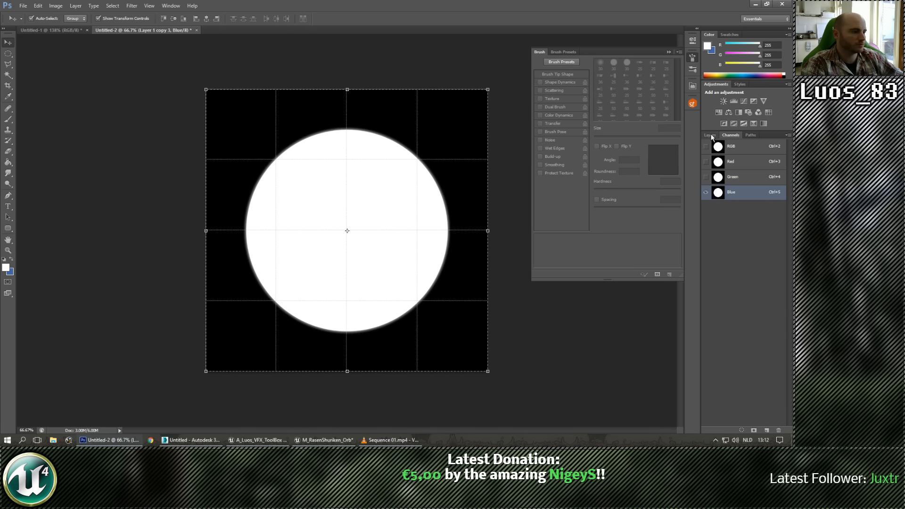
Cut the middle circle image from Layer 1 copy 2, paste it into the Green channel of Layer 1 copy 3, and show all channels
{"action": "left_click", "coordinate": [729, 199]}
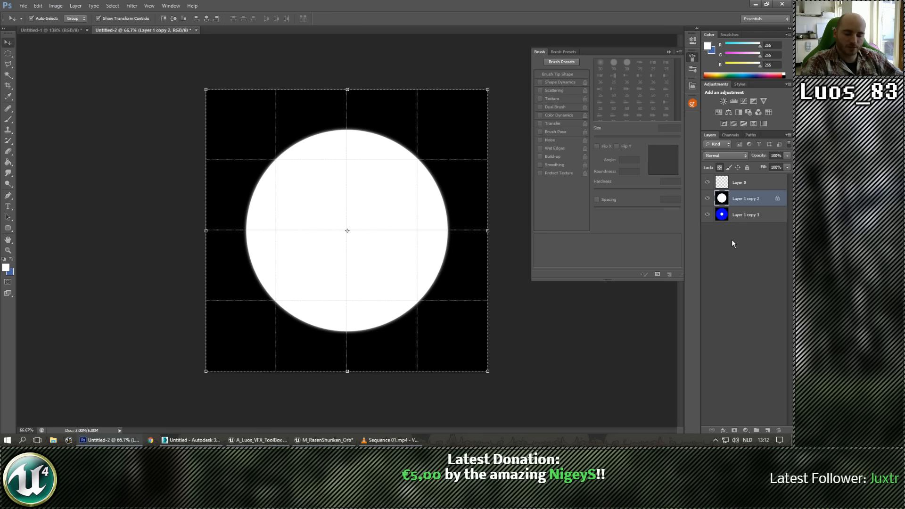
{"action": "left_click_drag", "start_coordinate": [736, 215], "coordinate": [730, 193]}
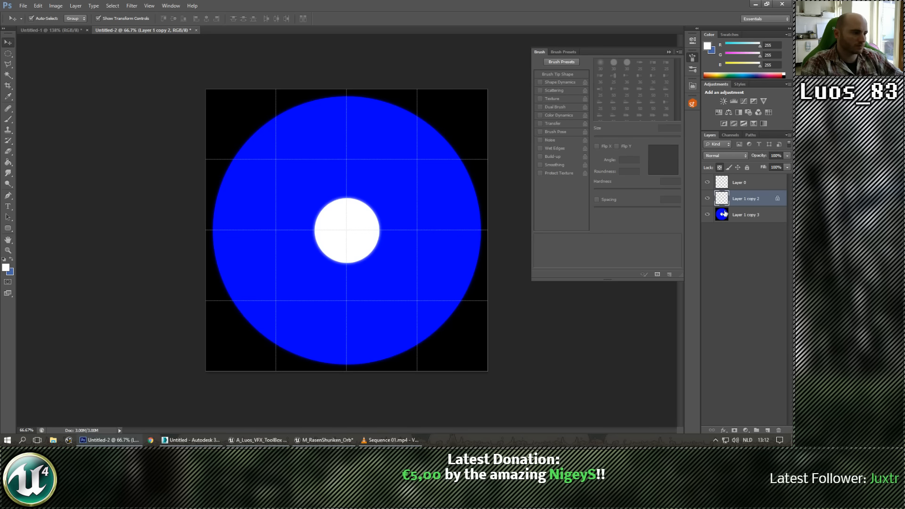
{"action": "left_click", "coordinate": [731, 135]}
{"action": "left_click", "coordinate": [730, 177]}
{"action": "key", "text": "ctrl+v"}
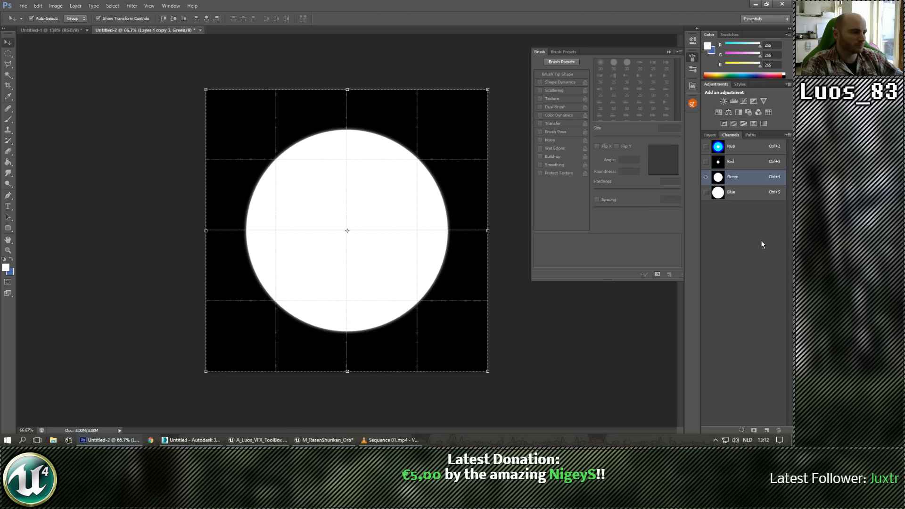
{"action": "left_click", "coordinate": [706, 146]}
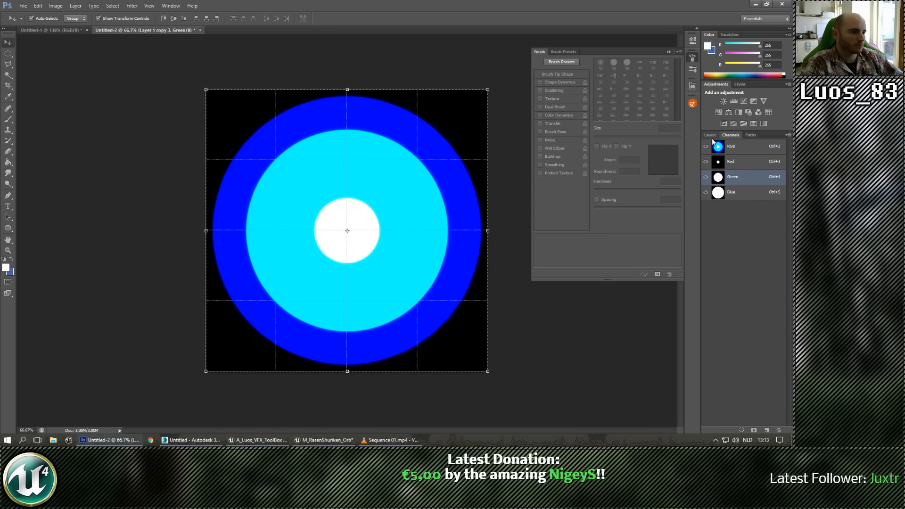
Clear the selection, merge the emptied Layer 0 and Layer 1 copy 2 into Layer 1 copy 3, and display its colour channels
{"action": "left_click", "coordinate": [709, 135]}
{"action": "left_click", "coordinate": [717, 186]}
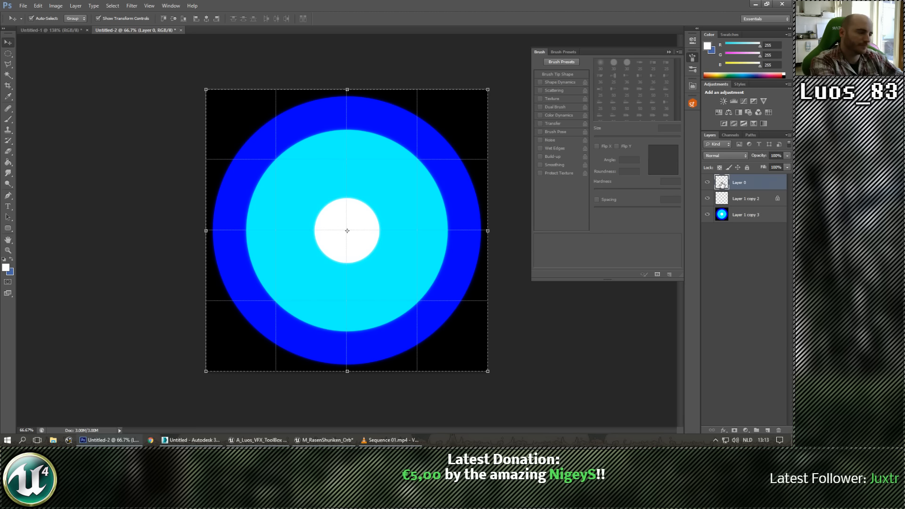
{"action": "left_click", "coordinate": [8, 54]}
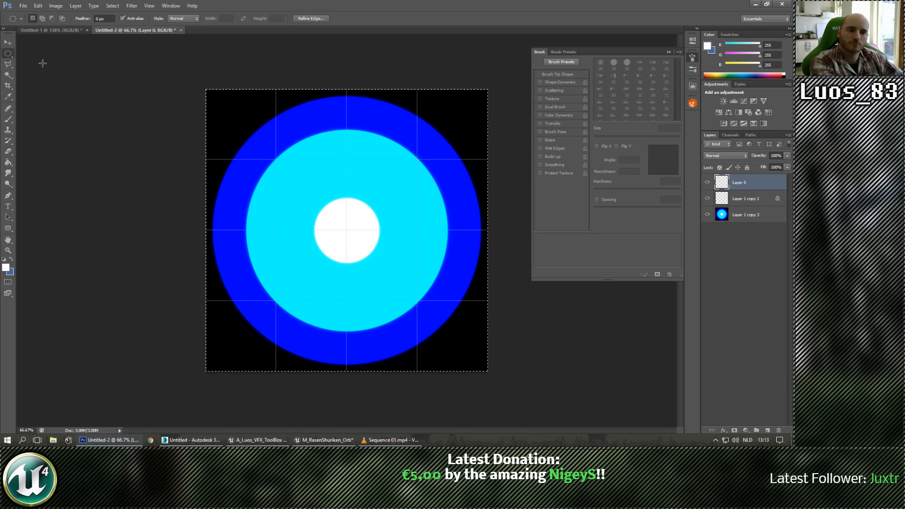
{"action": "key", "text": "ctrl+e"}
{"action": "key", "text": "ctrl+e"}
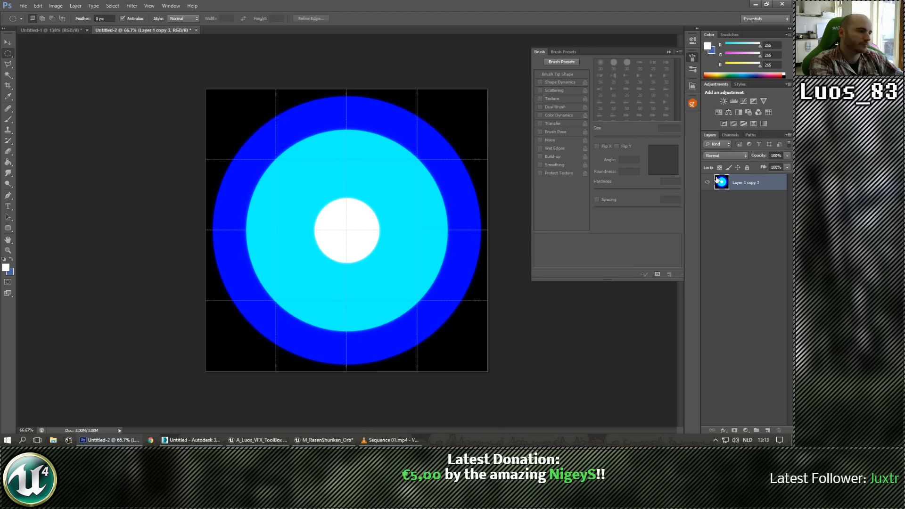
{"action": "left_click", "coordinate": [731, 135]}
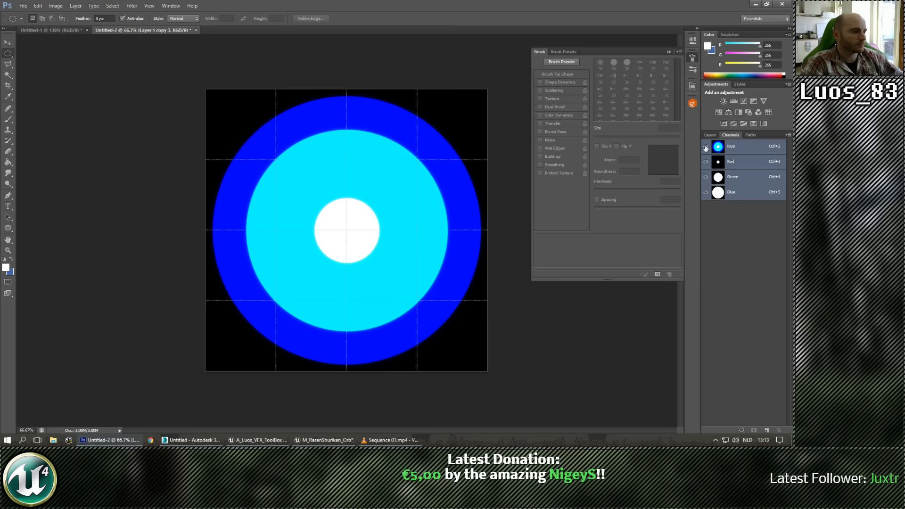
Start saving the image as a new file, with the Naruto folder inside _Textures_ on Art & Design (K:) as destination
{"action": "left_click", "coordinate": [713, 135]}
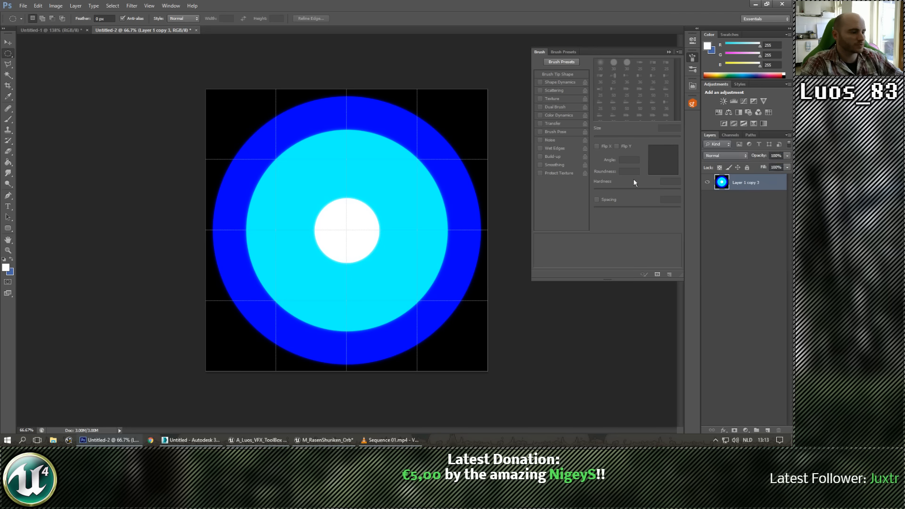
{"action": "left_click", "coordinate": [22, 5]}
{"action": "left_click", "coordinate": [45, 98]}
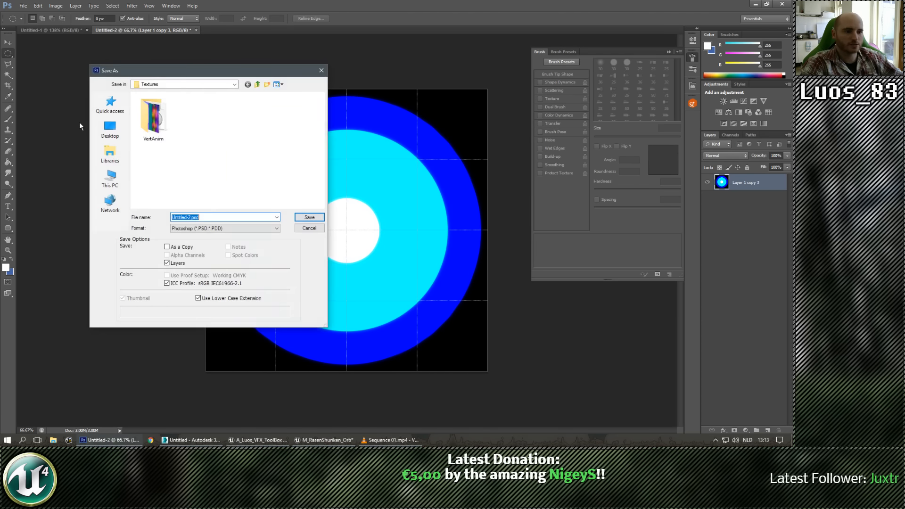
{"action": "left_click", "coordinate": [110, 104]}
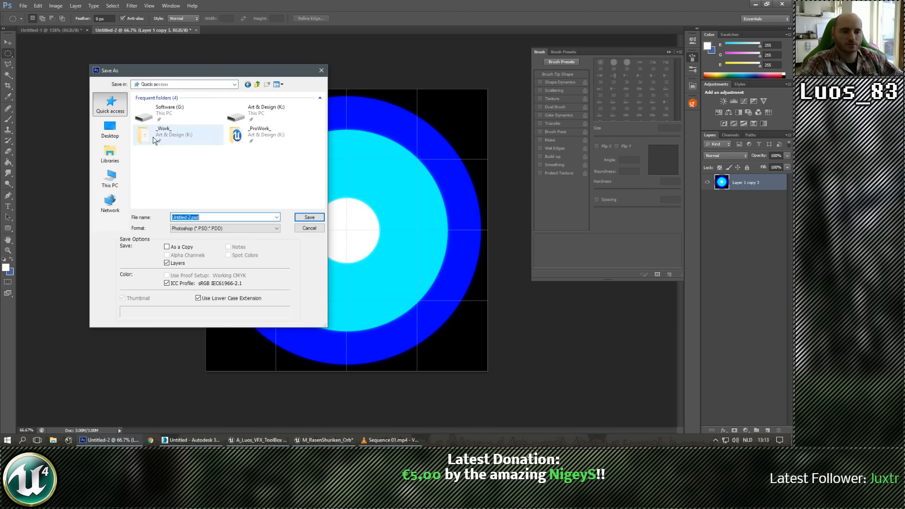
{"action": "double_click", "coordinate": [179, 140]}
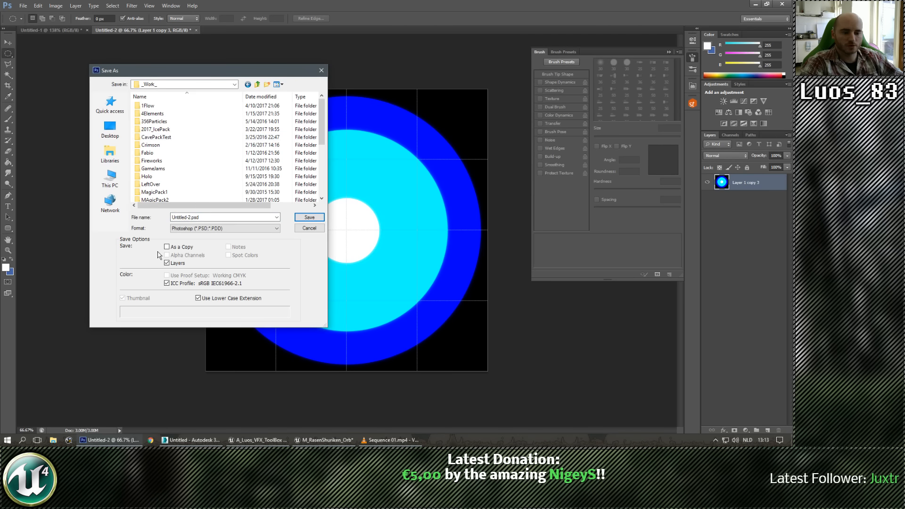
{"action": "left_click", "coordinate": [53, 446]}
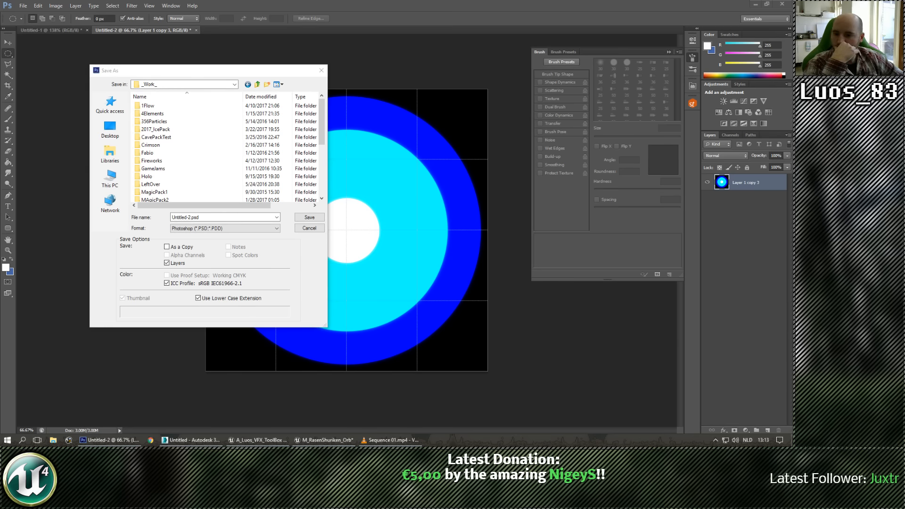
{"action": "left_click_drag", "start_coordinate": [204, 73], "coordinate": [141, 47]}
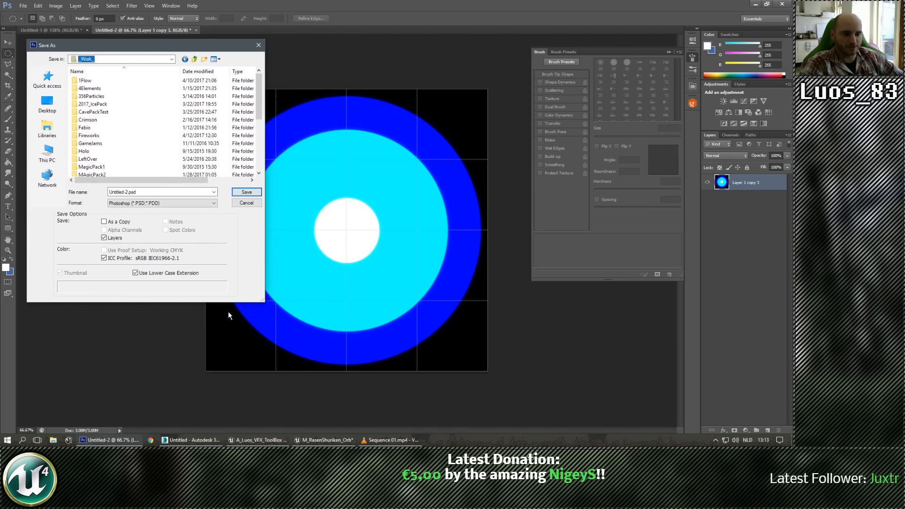
{"action": "left_click_drag", "start_coordinate": [224, 305], "coordinate": [224, 375]}
{"action": "left_click", "coordinate": [195, 59]}
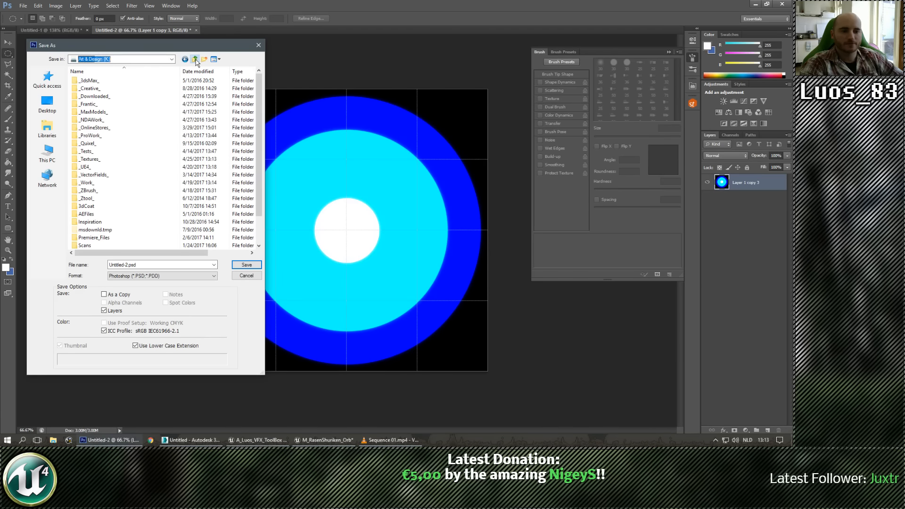
{"action": "double_click", "coordinate": [92, 158]}
{"action": "double_click", "coordinate": [97, 191]}
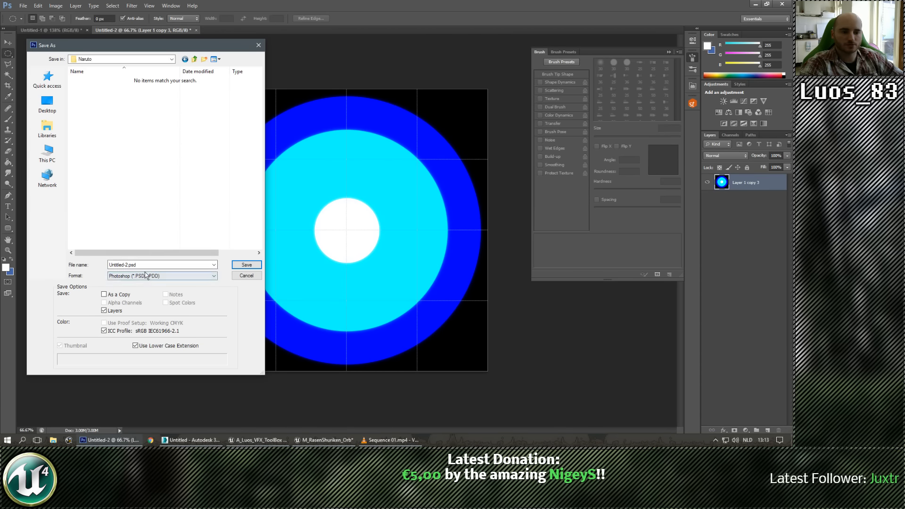
Save the image as a PNG copy named T_RasenShuriken_Orb with None / Fast compression
{"action": "left_click", "coordinate": [145, 276]}
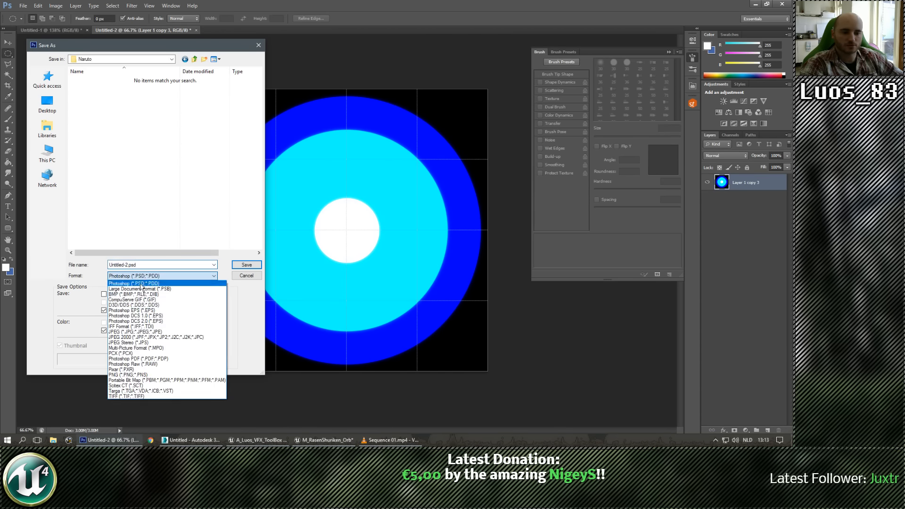
{"action": "left_click", "coordinate": [135, 375]}
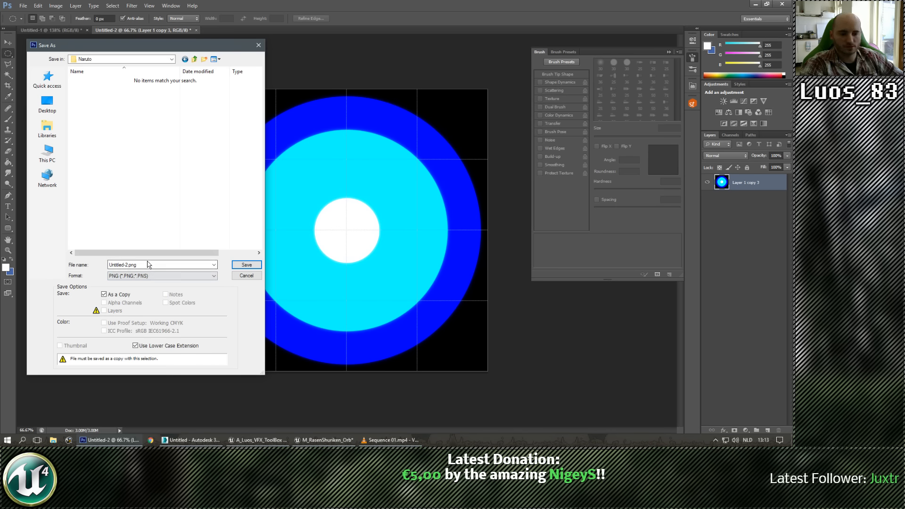
{"action": "double_click", "coordinate": [146, 263]}
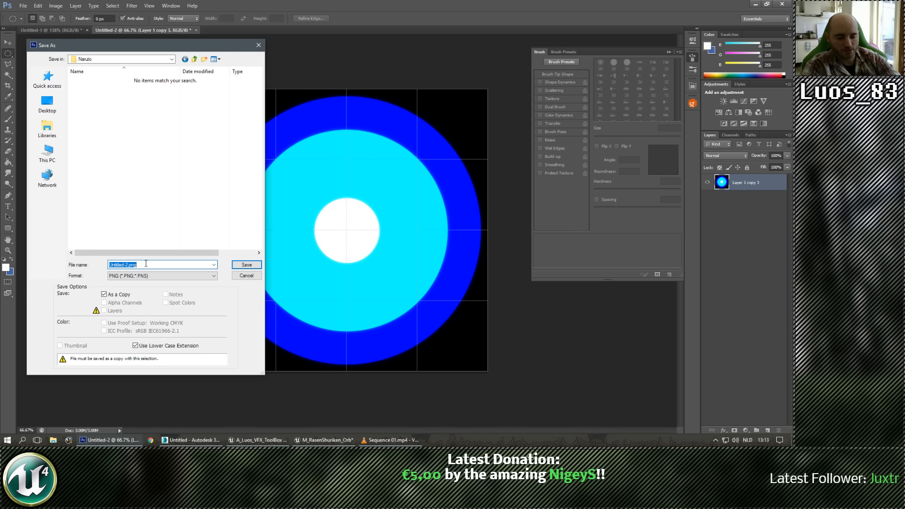
{"action": "type", "text": "T_"}
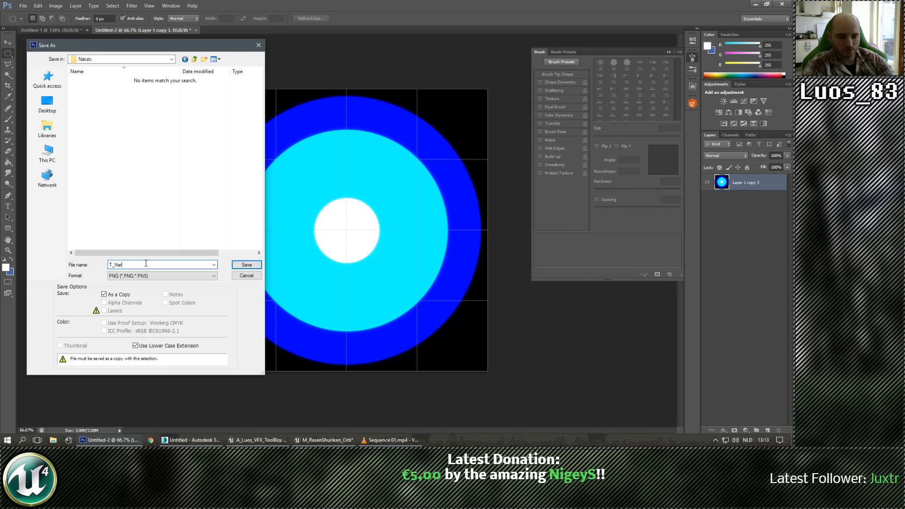
{"action": "type", "text": "Nar"}
{"action": "key", "text": "BackSpace"}
{"action": "key", "text": "BackSpace"}
{"action": "type", "text": "RasenShuri"}
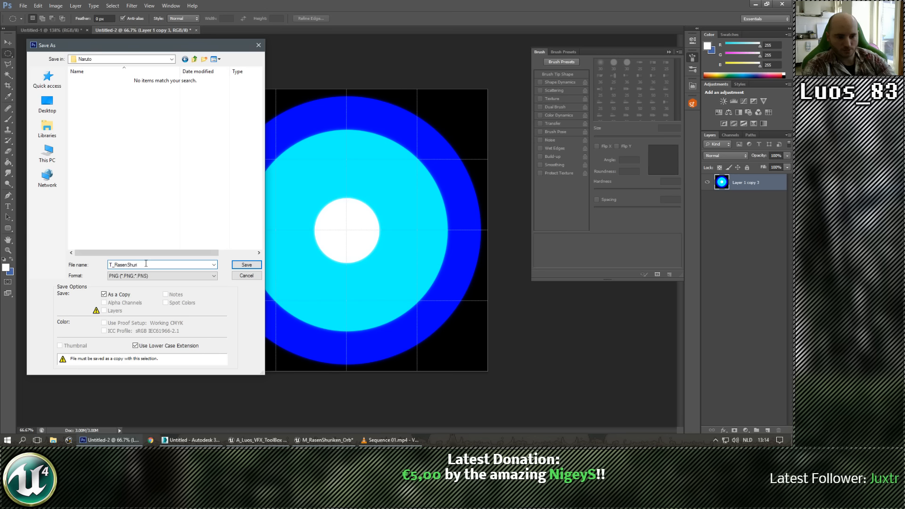
{"action": "type", "text": "ken_Orb"}
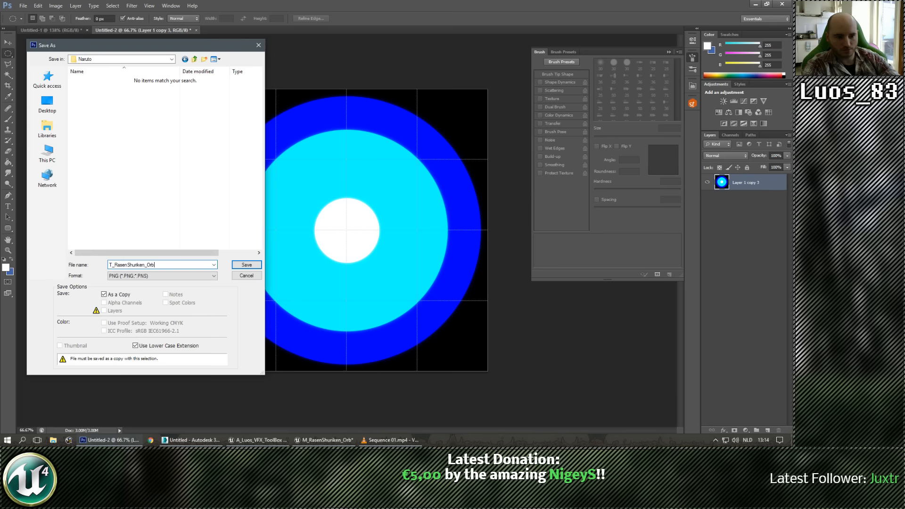
{"action": "left_click", "coordinate": [243, 266]}
{"action": "left_click", "coordinate": [414, 101]}
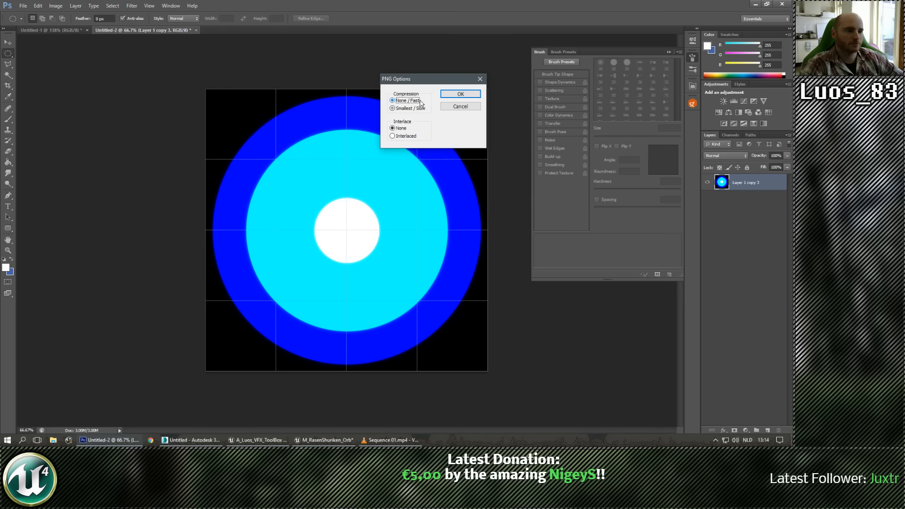
{"action": "left_click", "coordinate": [461, 93]}
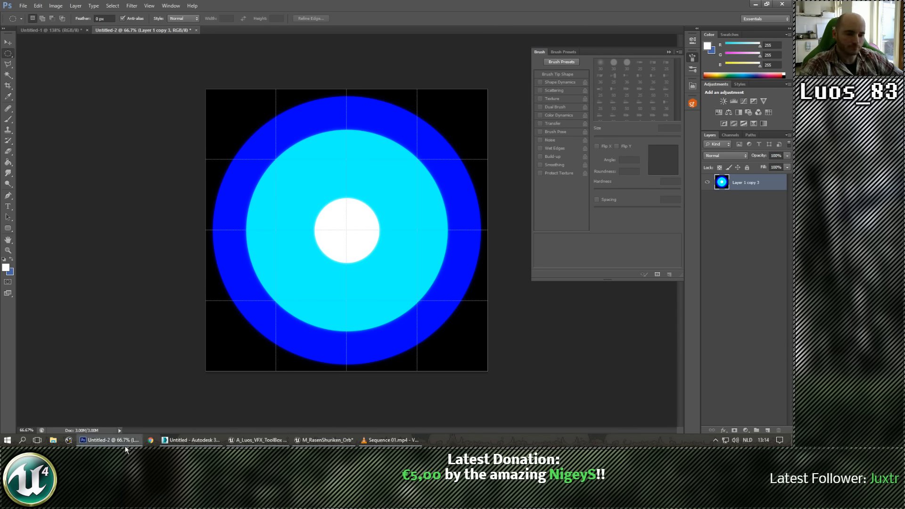
Switch to Unreal Engine, save the M_RasenShuriken_Orb material and close its editor
{"action": "left_click", "coordinate": [337, 445]}
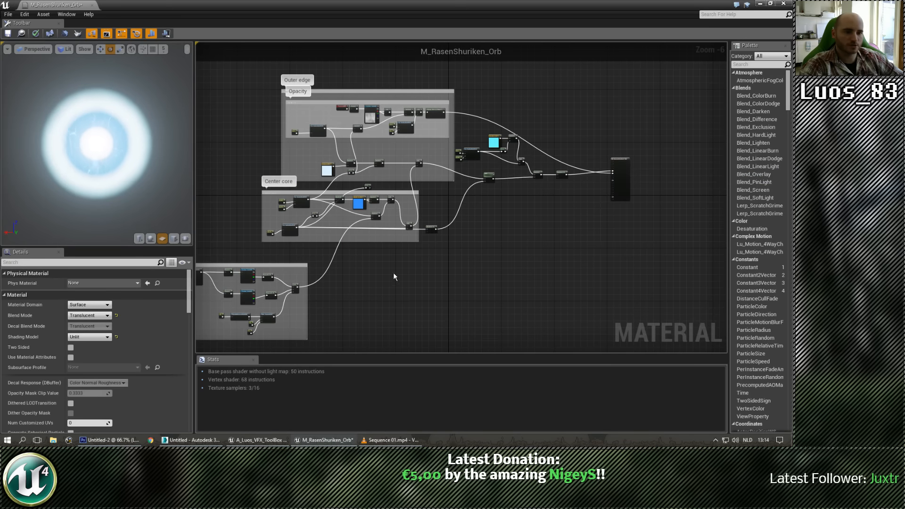
{"action": "left_click", "coordinate": [8, 33]}
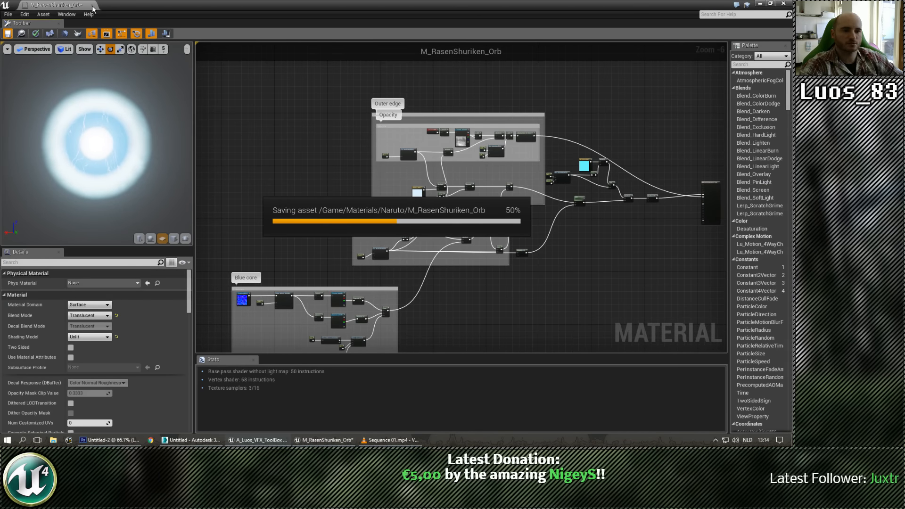
{"action": "left_click", "coordinate": [92, 5]}
Bring up the project's content and create a new folder inside Content/Textures
{"action": "scroll", "coordinate": [67, 221], "scroll_direction": "up", "scroll_amount": 1}
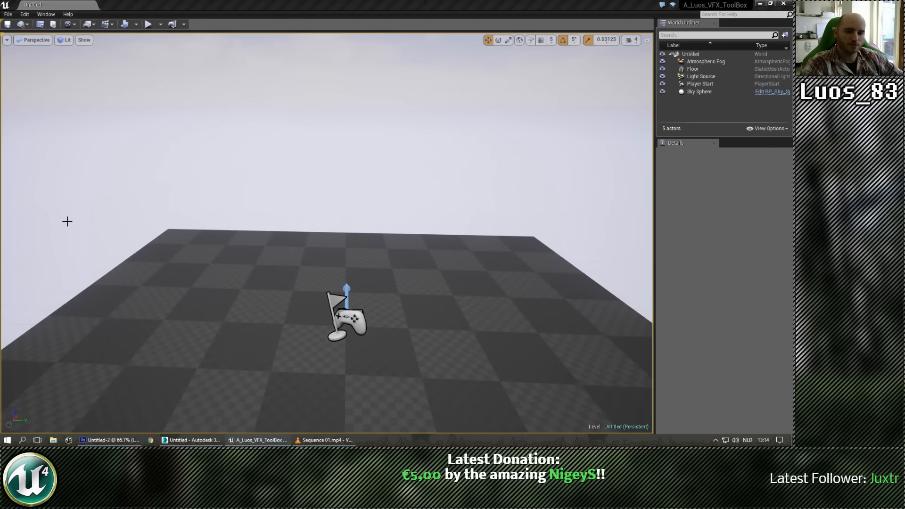
{"action": "left_click_drag", "start_coordinate": [0, 94], "coordinate": [516, 61]}
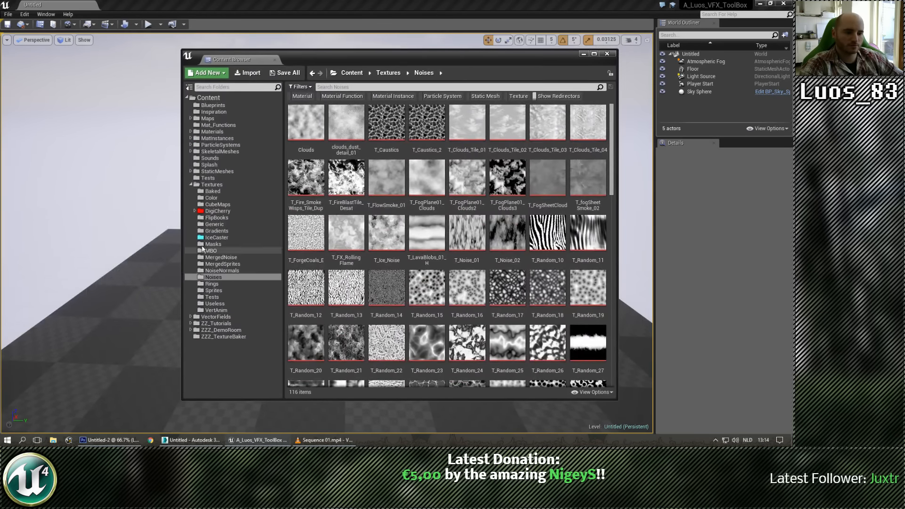
{"action": "left_click", "coordinate": [211, 184]}
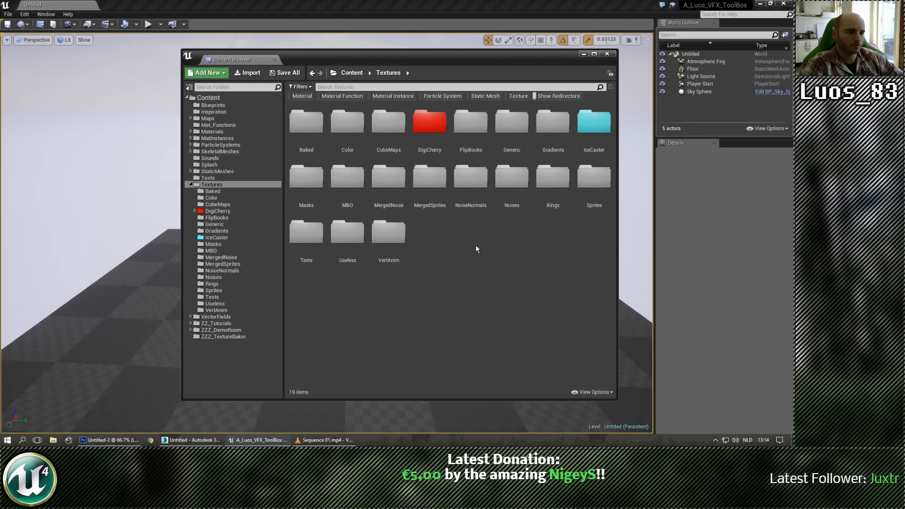
{"action": "right_click", "coordinate": [476, 246]}
{"action": "left_click", "coordinate": [471, 34]}
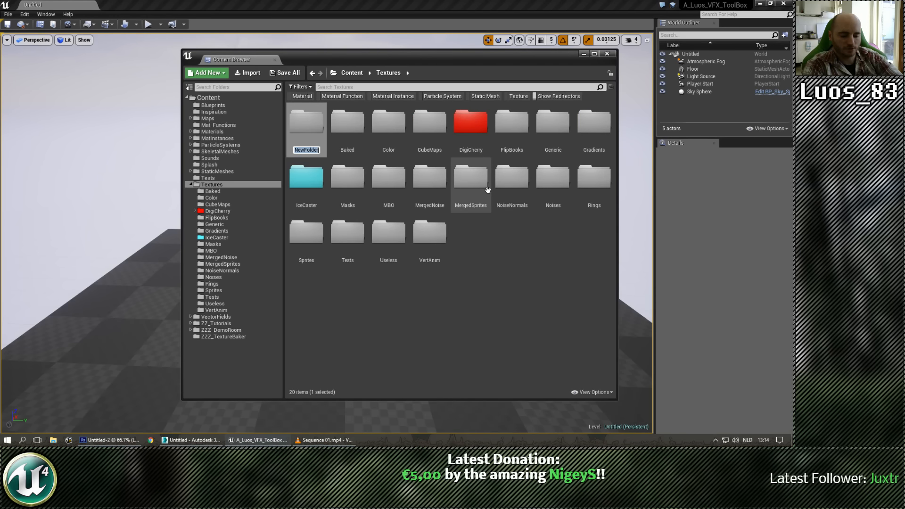
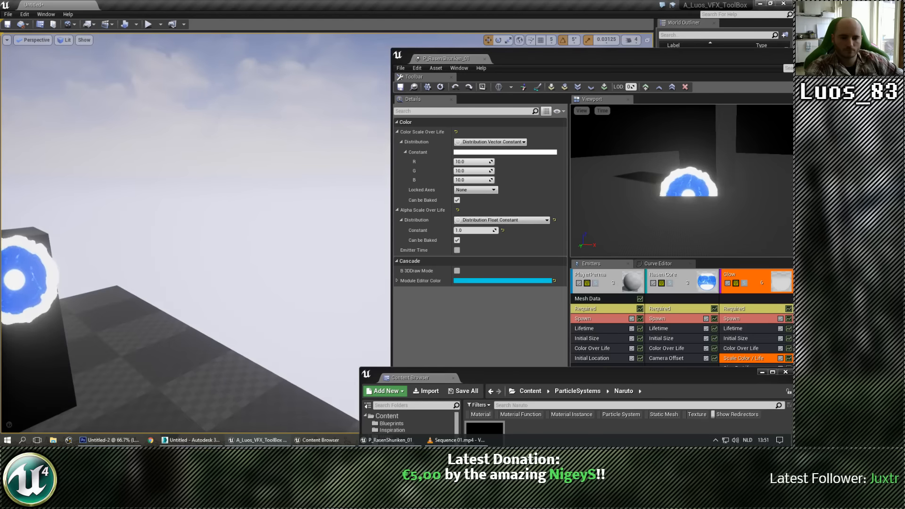
Compare the orb effect in the level with the Sequence 01.mp4 reference video, close the video, and examine the orb up close
{"action": "key", "text": "a"}
{"action": "key", "text": "w"}
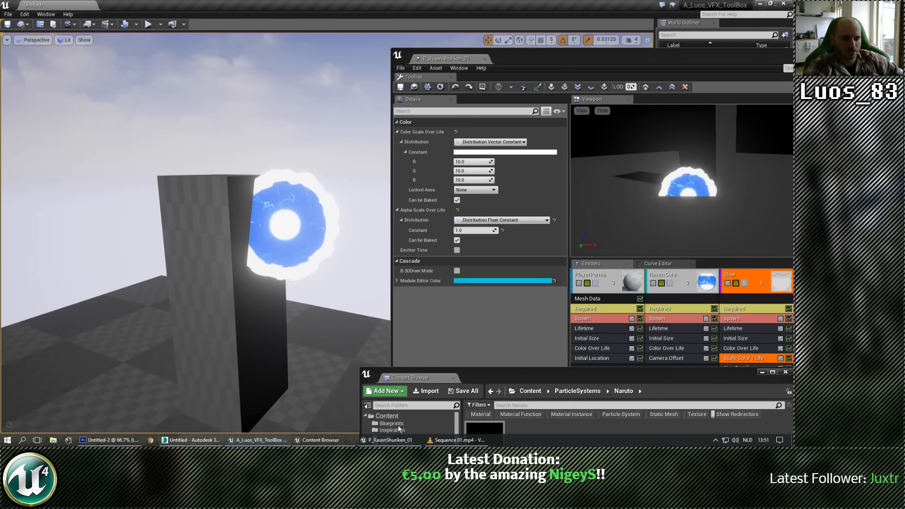
{"action": "left_click", "coordinate": [445, 440]}
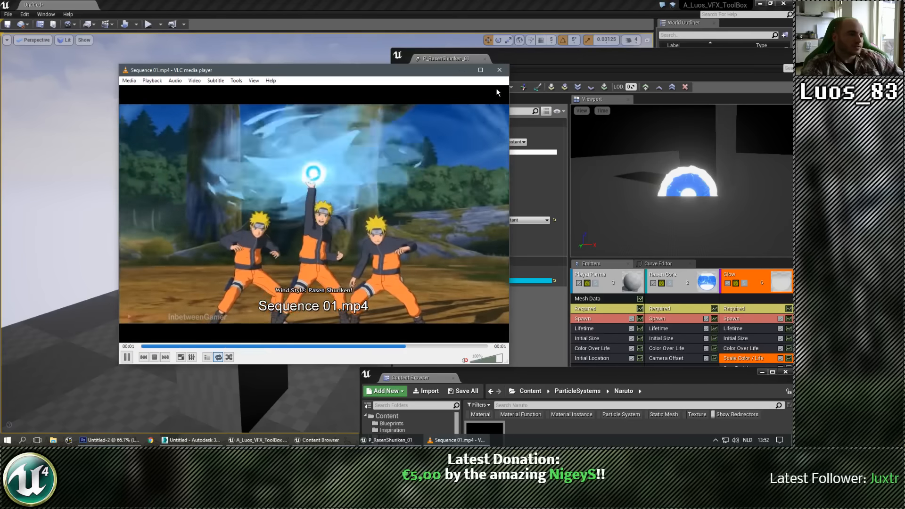
{"action": "left_click", "coordinate": [499, 70]}
{"action": "left_click_drag", "start_coordinate": [586, 67], "coordinate": [545, 68]}
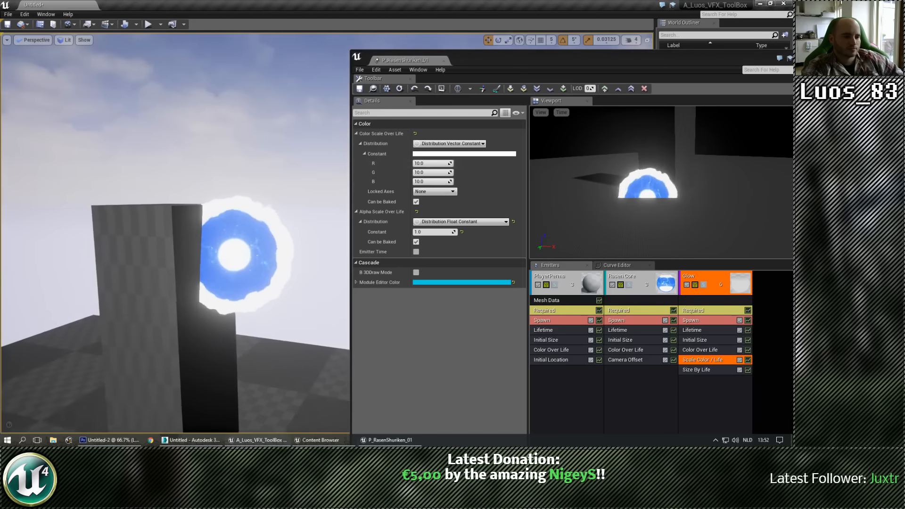
{"action": "left_click_drag", "start_coordinate": [215, 234], "coordinate": [252, 184]}
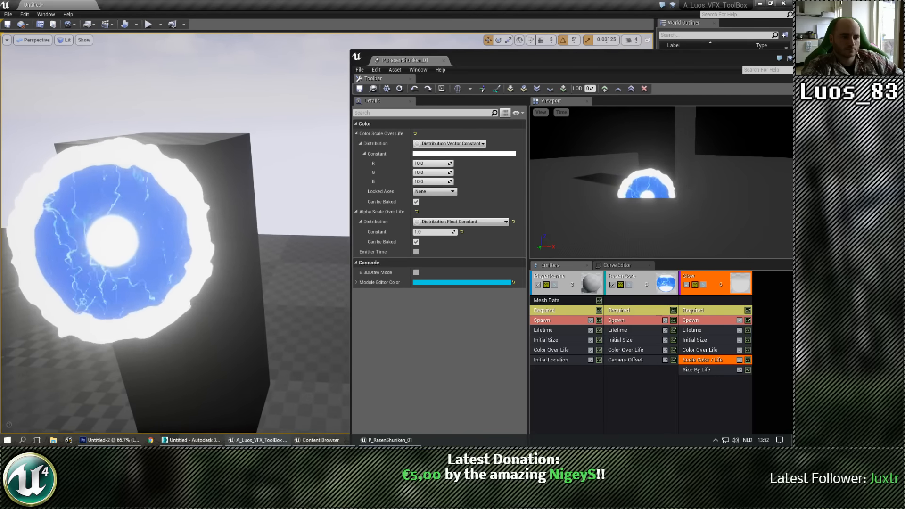
Try setting the second Alpha Over Life point's Out Val to 1 in the Glow emitter's Color Over Life module
{"action": "left_click_drag", "start_coordinate": [682, 64], "coordinate": [662, 51]}
{"action": "left_click", "coordinate": [678, 358]}
{"action": "left_click", "coordinate": [684, 347]}
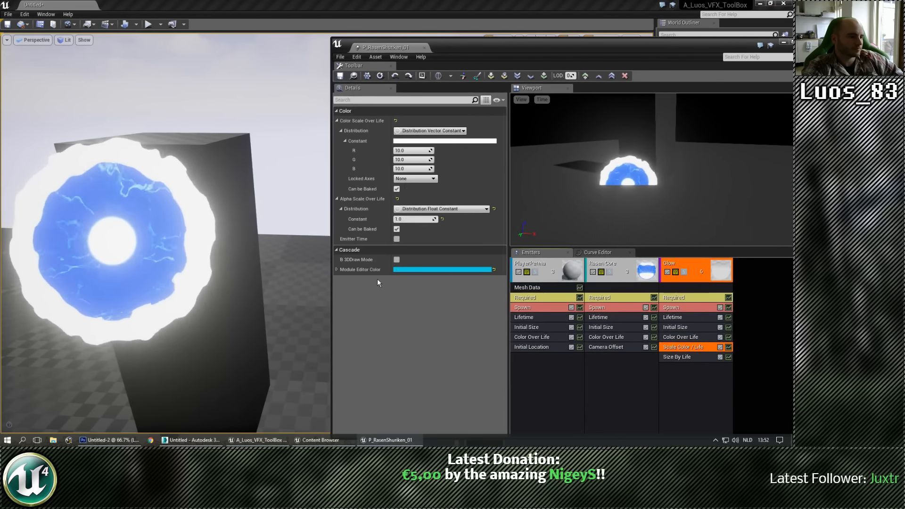
{"action": "left_click", "coordinate": [685, 327]}
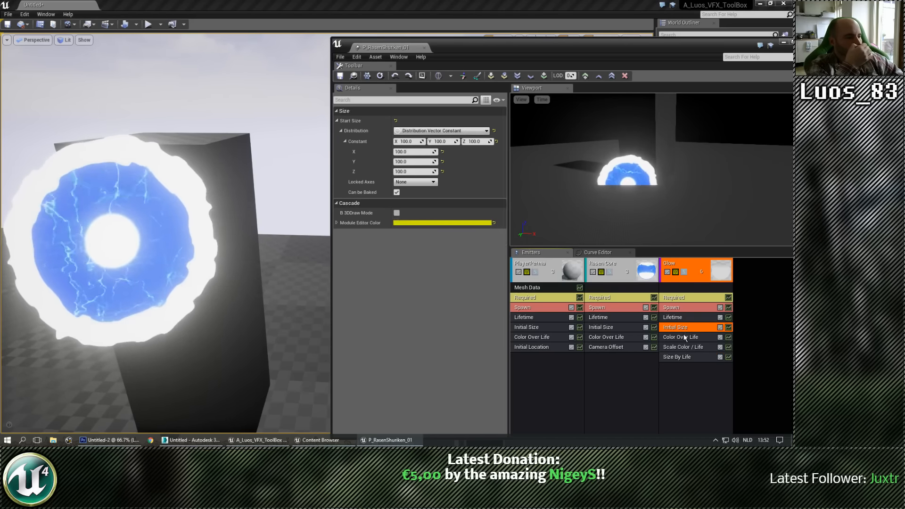
{"action": "left_click", "coordinate": [684, 338]}
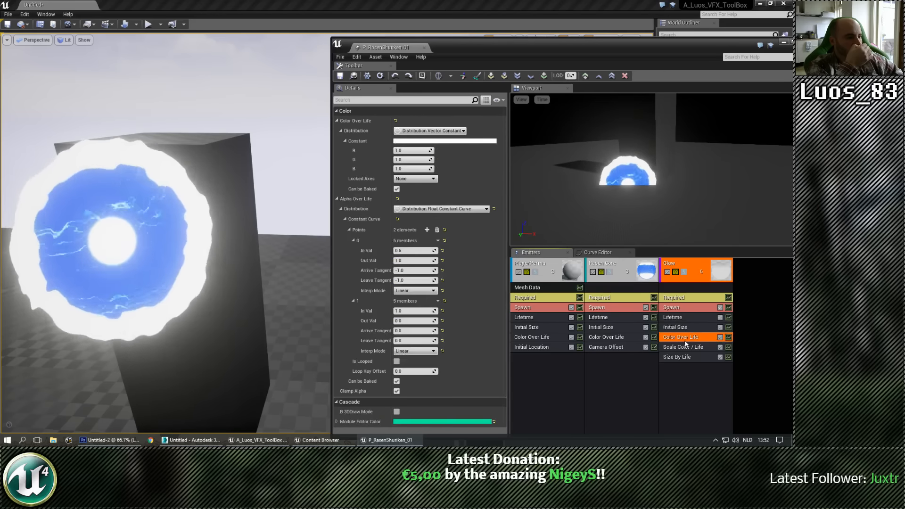
{"action": "left_click", "coordinate": [415, 321]}
{"action": "type", "text": "1"}
{"action": "key", "text": "Return"}
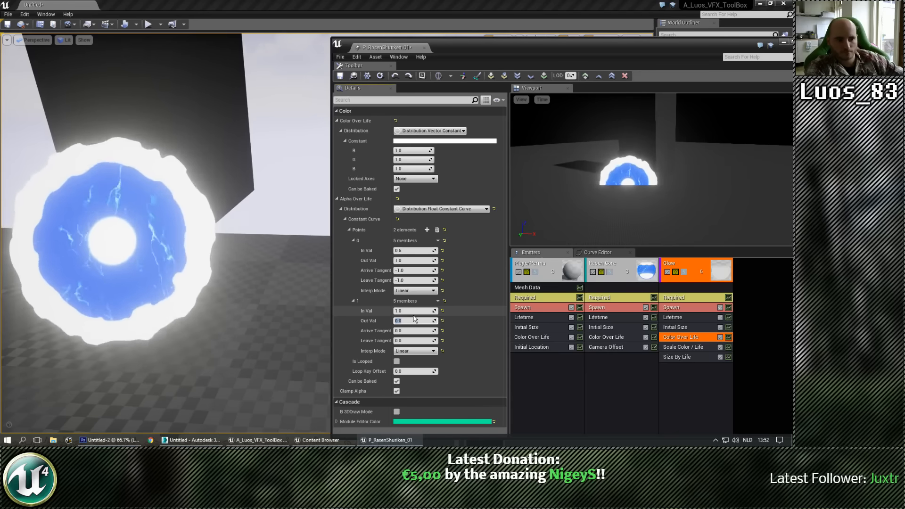
Examine the orb and its glow beside the pillar from near and far in the level
{"action": "left_click_drag", "start_coordinate": [217, 240], "coordinate": [217, 233]}
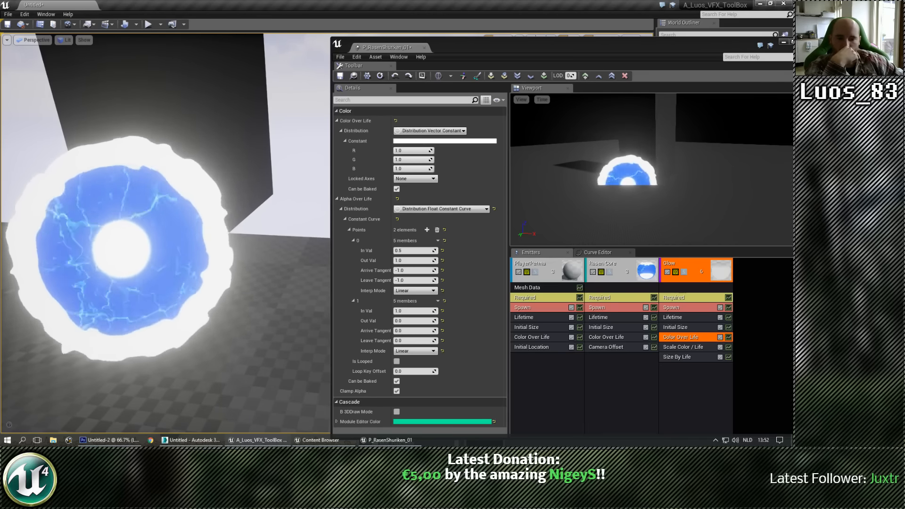
{"action": "left_click_drag", "start_coordinate": [220, 307], "coordinate": [196, 272]}
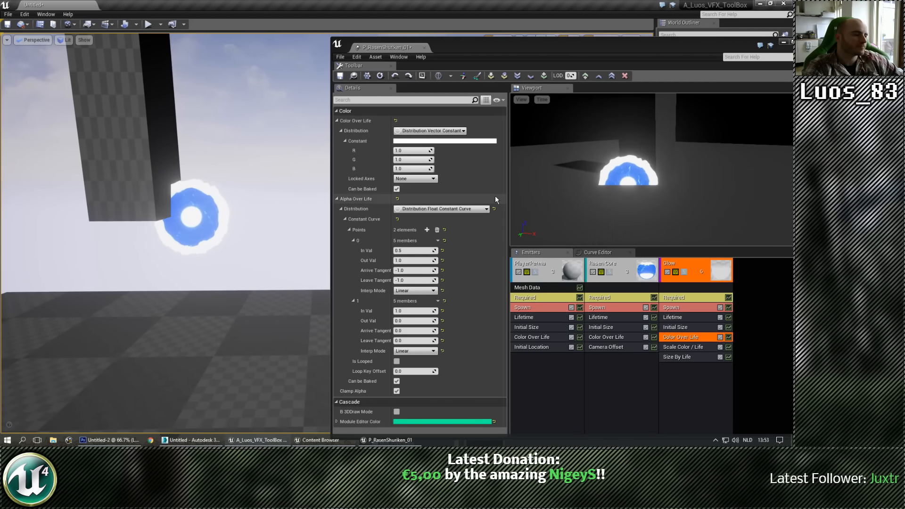
{"action": "left_click_drag", "start_coordinate": [245, 289], "coordinate": [250, 278]}
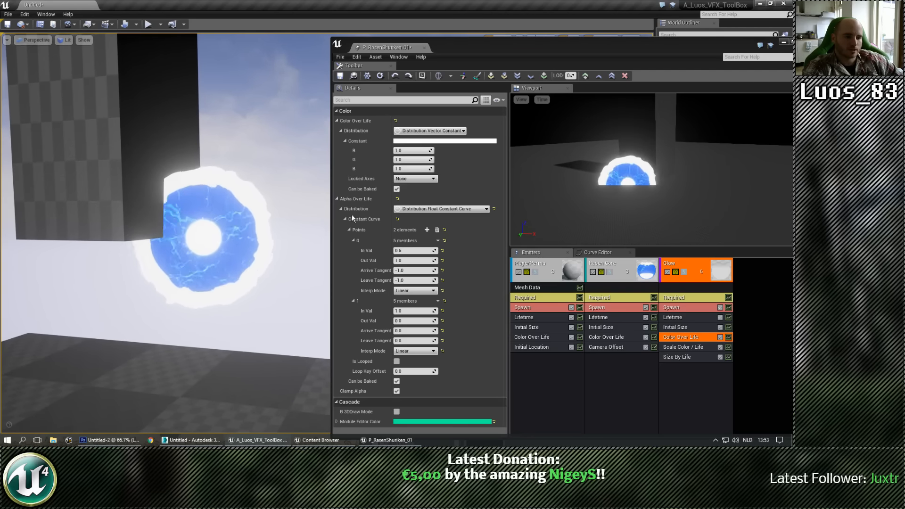
{"action": "left_click_drag", "start_coordinate": [572, 55], "coordinate": [543, 48]}
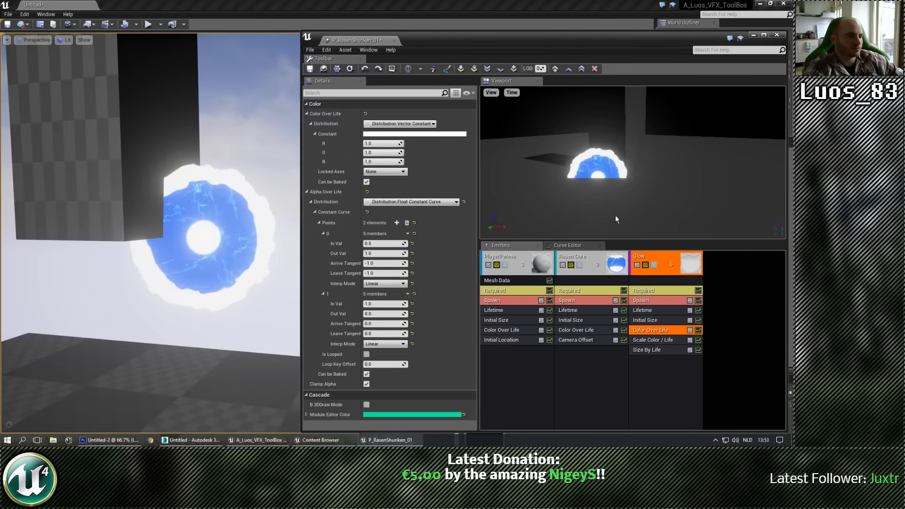
Duplicate the Glow emitter's M_Basic_Dots material in Content/Materials/Generic and name the copy M_Basic_Dots_Thick
{"action": "left_click", "coordinate": [655, 291]}
{"action": "left_click", "coordinate": [409, 131]}
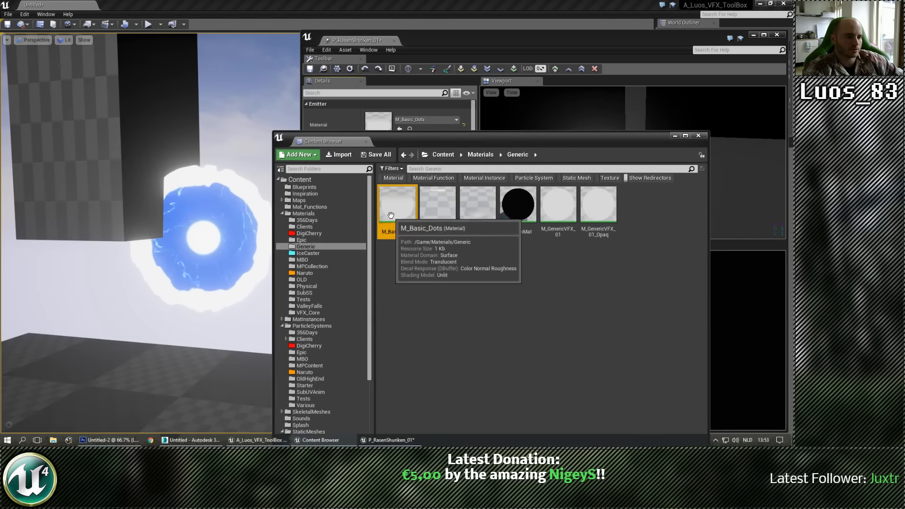
{"action": "right_click", "coordinate": [397, 213]}
{"action": "left_click", "coordinate": [446, 262]}
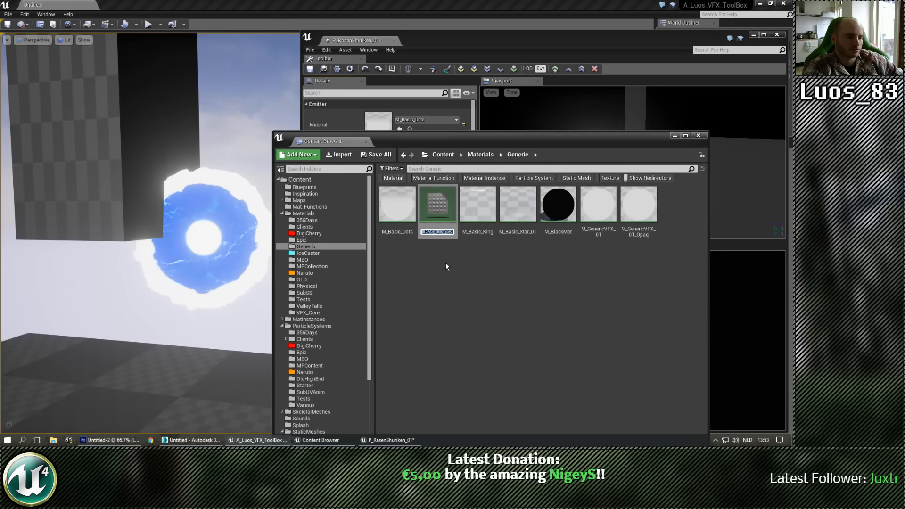
{"action": "key", "text": "BackSpace"}
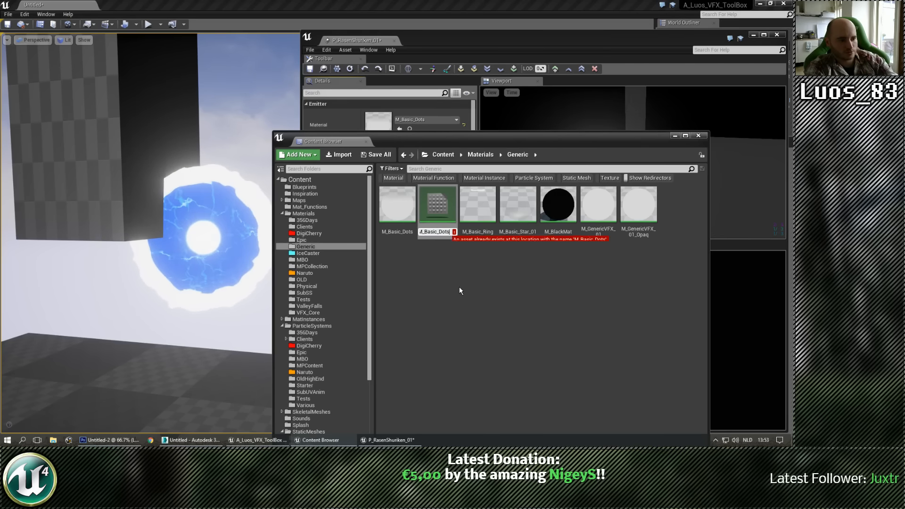
{"action": "type", "text": "_"}
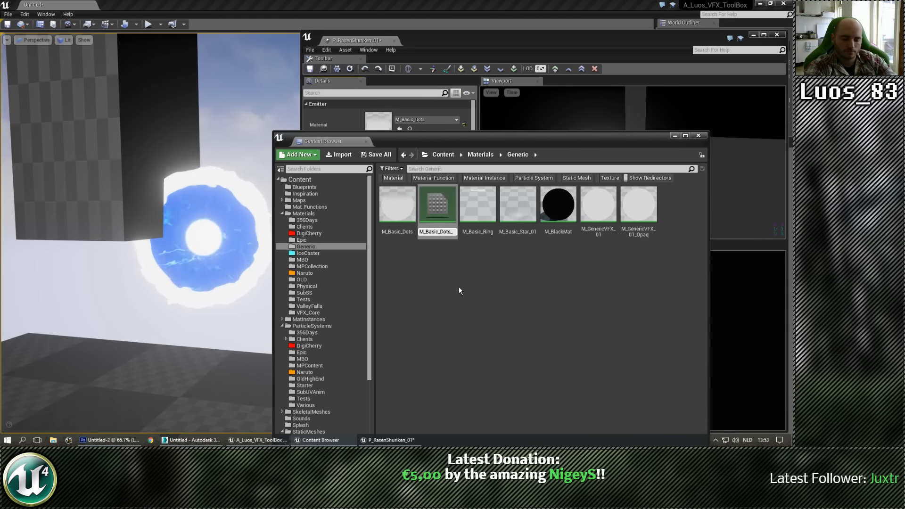
{"action": "type", "text": "Thick"}
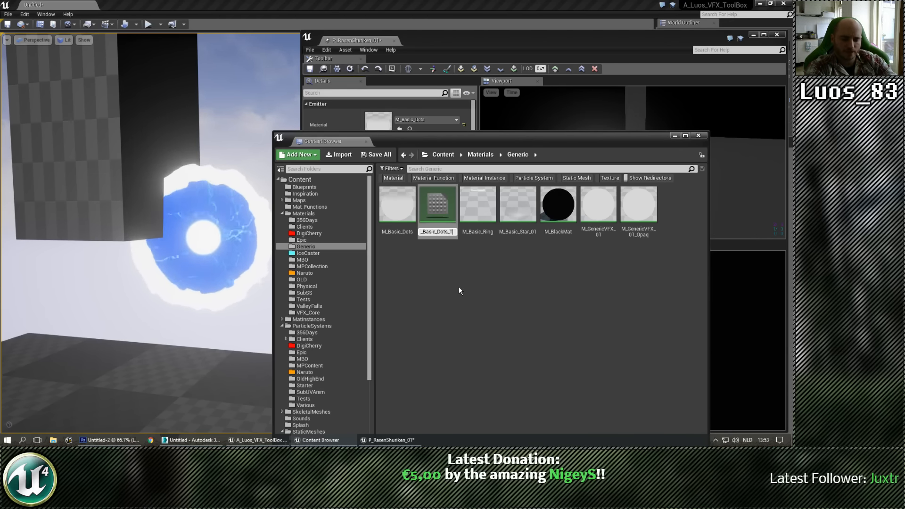
{"action": "key", "text": "Return"}
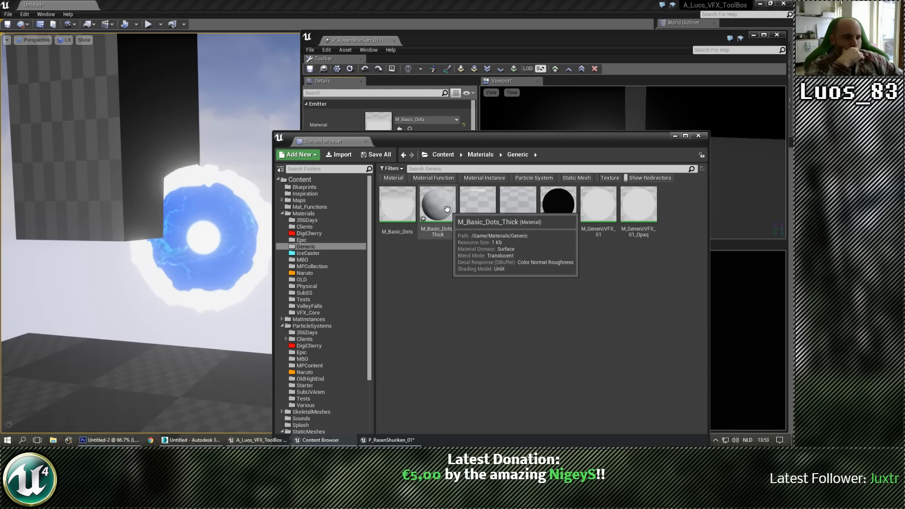
Open M_Basic_Dots_Thick with a plane preview and try adding a scalar parameter beside the Lu_RadialGradient node
{"action": "double_click", "coordinate": [441, 208]}
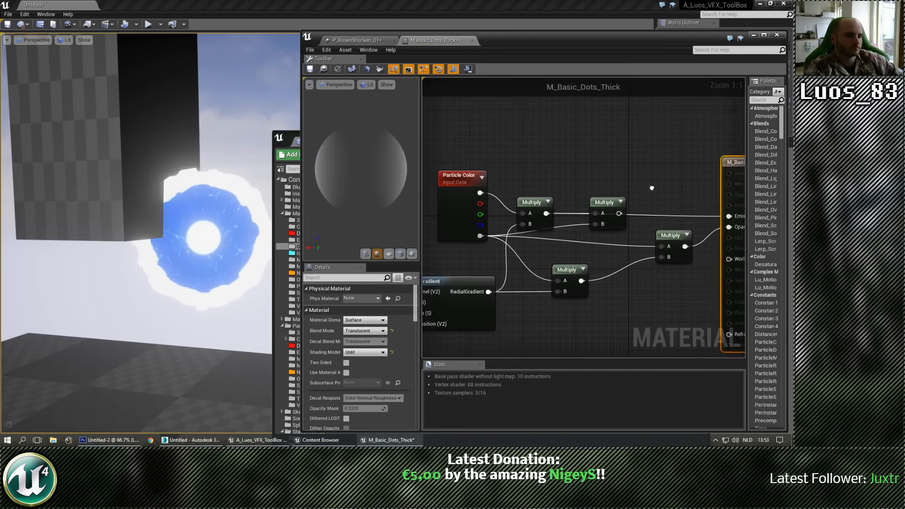
{"action": "left_click", "coordinate": [389, 254]}
{"action": "scroll", "coordinate": [391, 227], "scroll_direction": "up", "scroll_amount": 5}
{"action": "left_click_drag", "start_coordinate": [451, 220], "coordinate": [478, 180]}
{"action": "scroll", "coordinate": [455, 246], "scroll_direction": "up", "scroll_amount": 2}
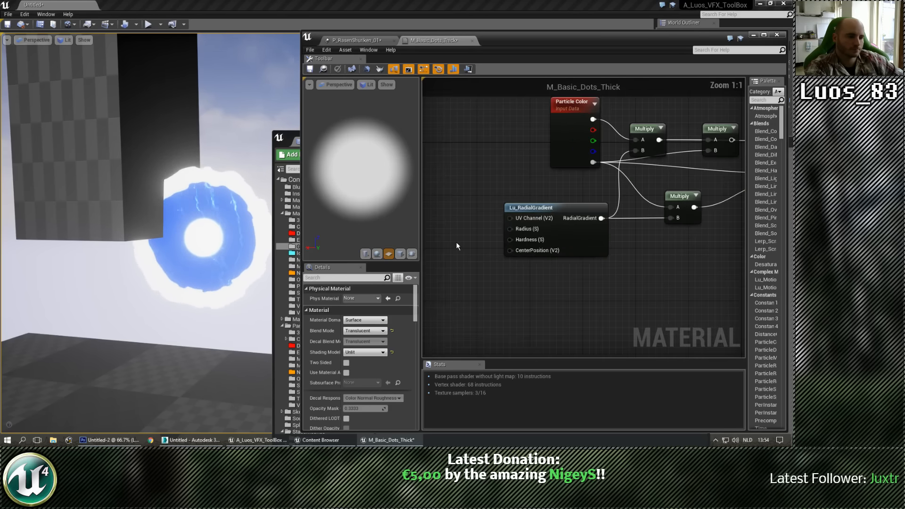
{"action": "left_click", "coordinate": [458, 245]}
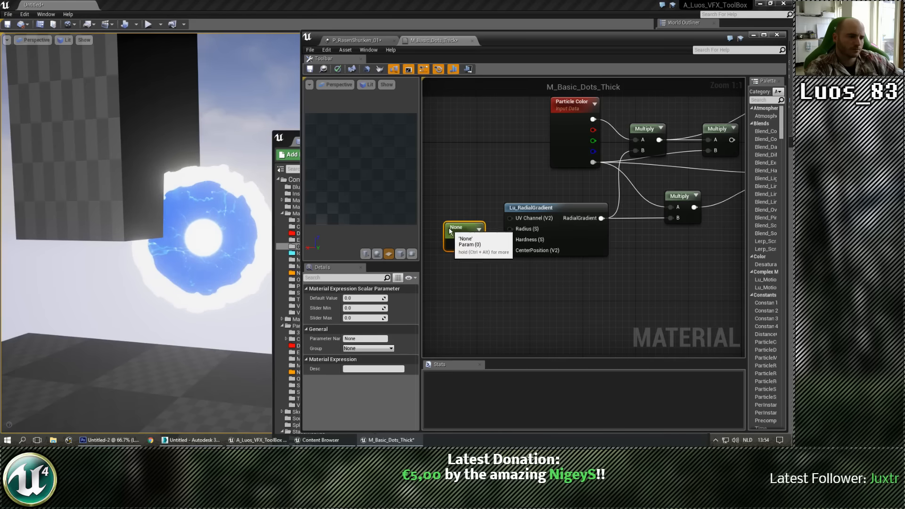
{"action": "left_click_drag", "start_coordinate": [494, 190], "coordinate": [489, 190]}
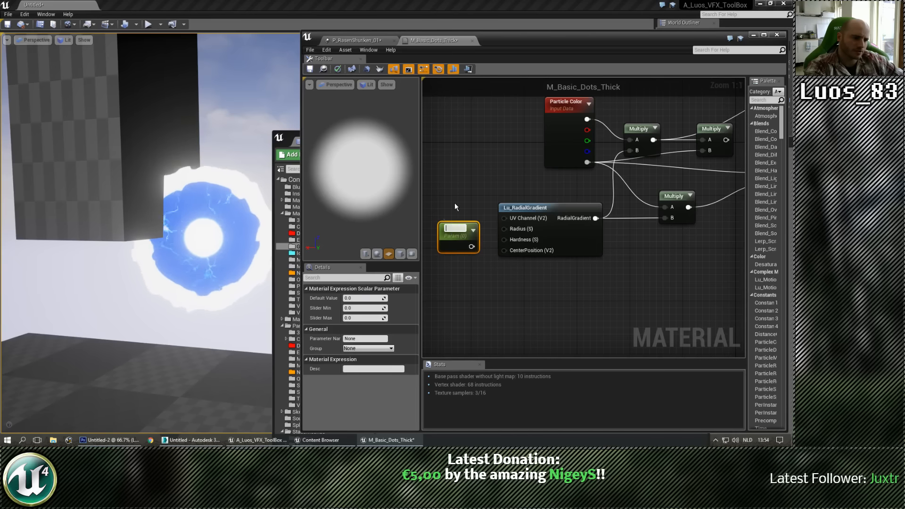
{"action": "key", "text": "Delete"}
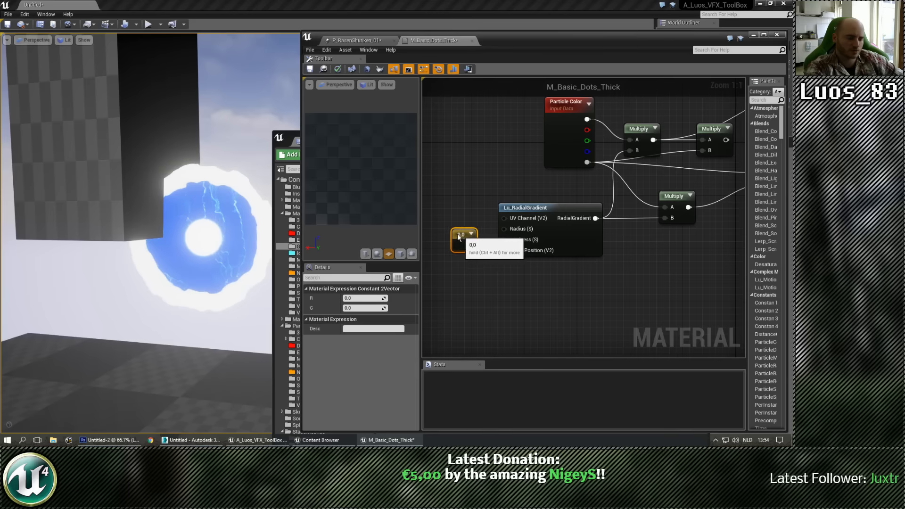
Add a constant with the value 0.754 and connect it to the Hardness input of Lu_RadialGradient
{"action": "key", "text": "1"}
{"action": "left_click", "coordinate": [455, 235]}
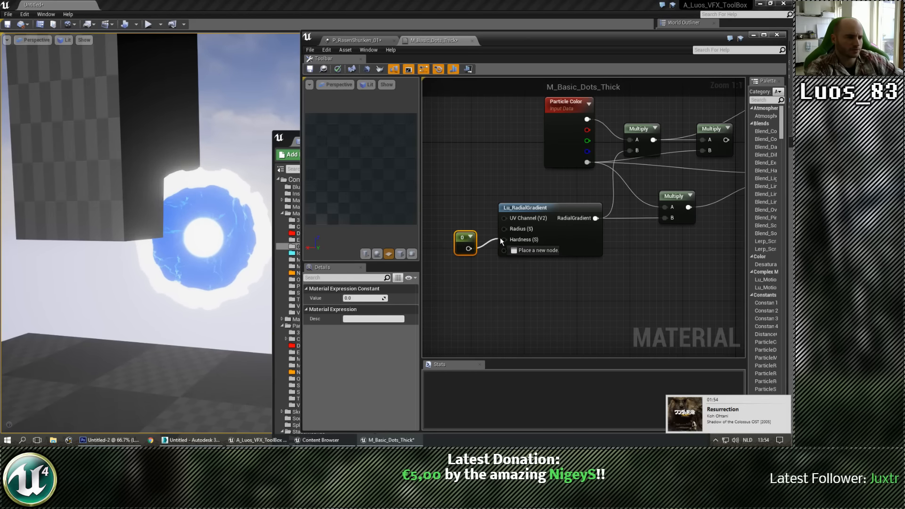
{"action": "left_click_drag", "start_coordinate": [469, 248], "coordinate": [498, 243]}
{"action": "left_click", "coordinate": [369, 298]}
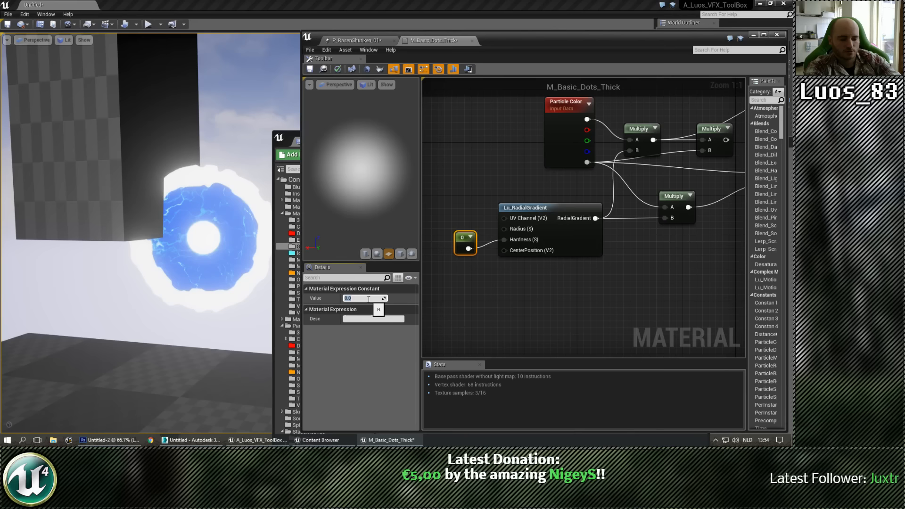
{"action": "key", "text": "Return"}
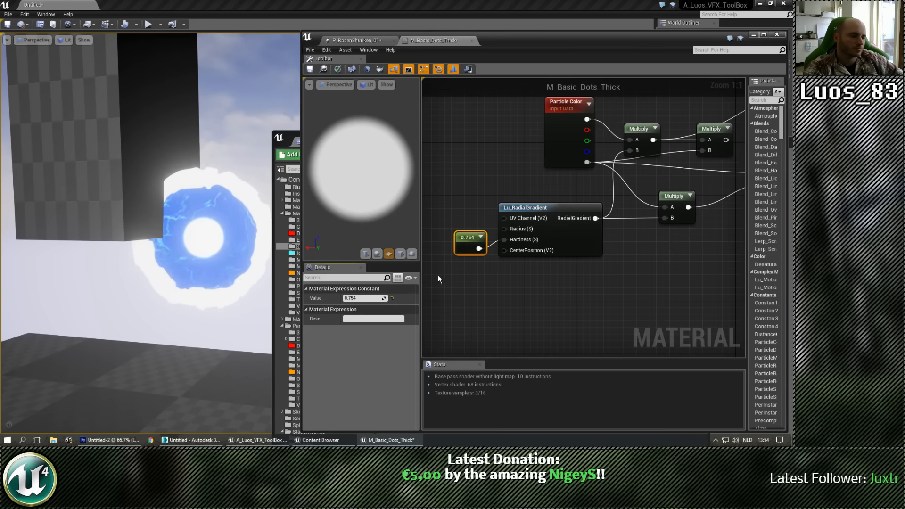
Cut the 0.754 constant from the graph and close M_Basic_Dots_Thick without applying its changes
{"action": "key", "text": "Delete"}
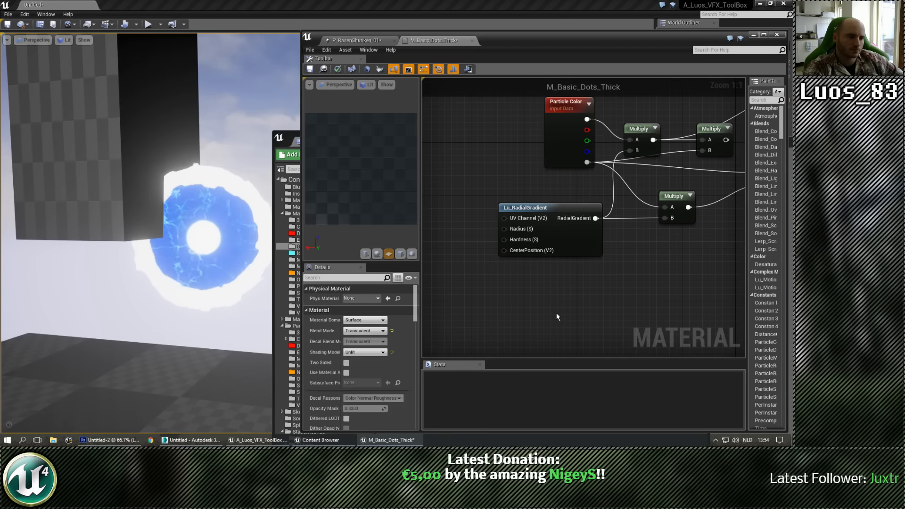
{"action": "left_click", "coordinate": [472, 41]}
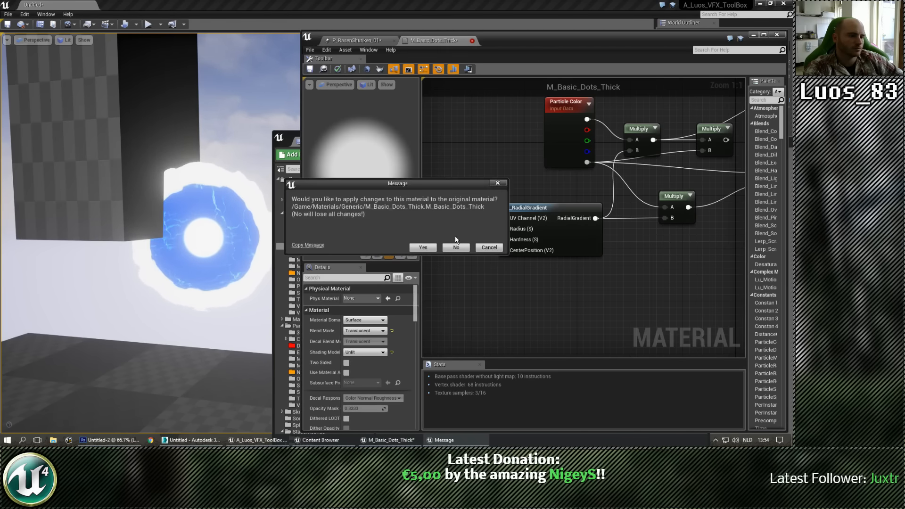
{"action": "left_click", "coordinate": [456, 247]}
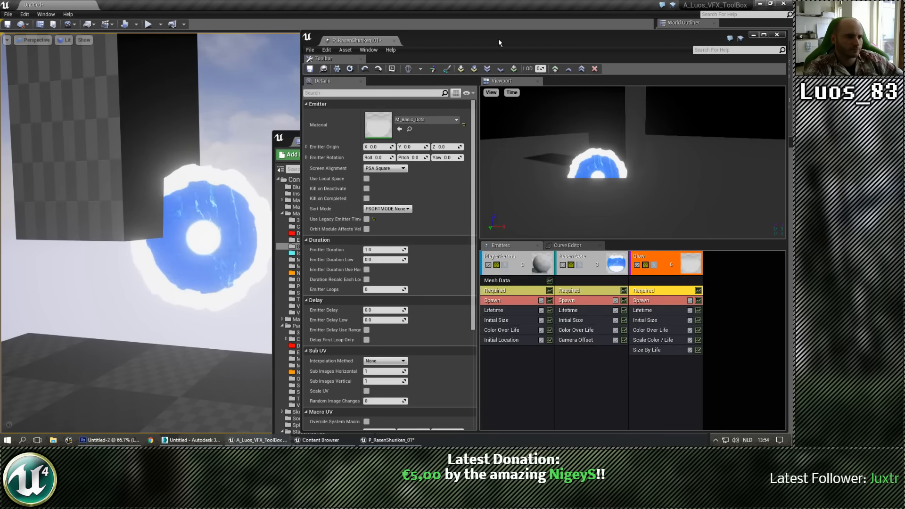
Find the Glow emitter's material in the project content and delete the M_Basic_Dots_Thick copy next to it
{"action": "left_click", "coordinate": [409, 129]}
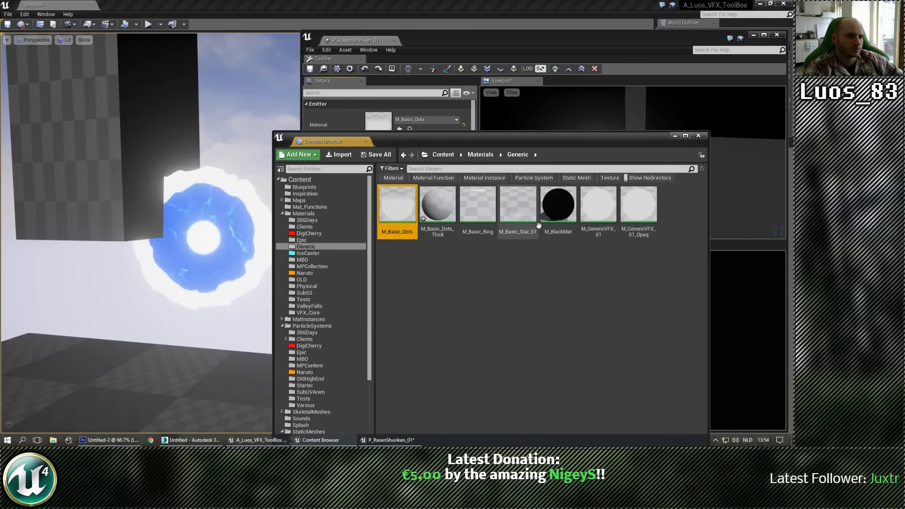
{"action": "left_click", "coordinate": [454, 232]}
{"action": "key", "text": "Delete"}
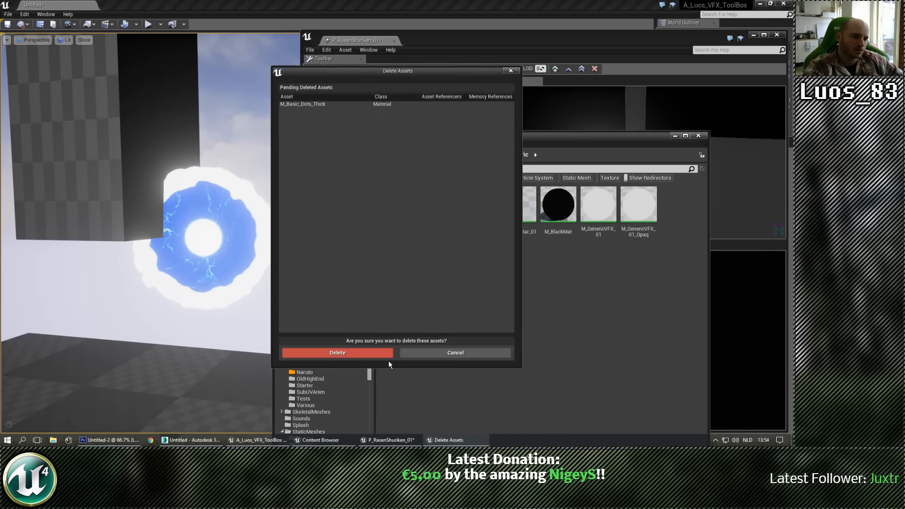
{"action": "left_click", "coordinate": [384, 355]}
Open the original M_Basic_Dots material and paste the 0.754 constant beside the Lu_RadialGradient node
{"action": "left_click", "coordinate": [397, 202]}
{"action": "right_click", "coordinate": [397, 202]}
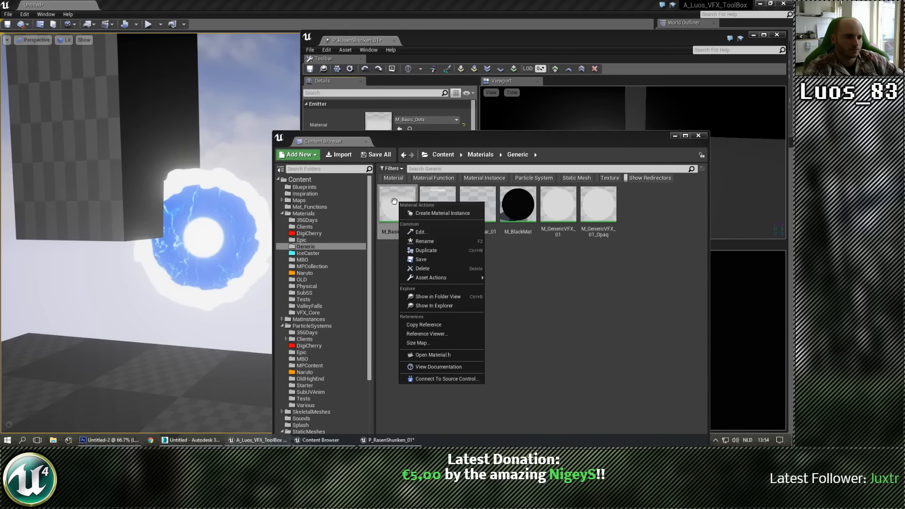
{"action": "left_click", "coordinate": [411, 211]}
{"action": "left_click_drag", "start_coordinate": [471, 222], "coordinate": [712, 235]}
{"action": "left_click", "coordinate": [509, 242]}
{"action": "left_click_drag", "start_coordinate": [509, 241], "coordinate": [496, 228]}
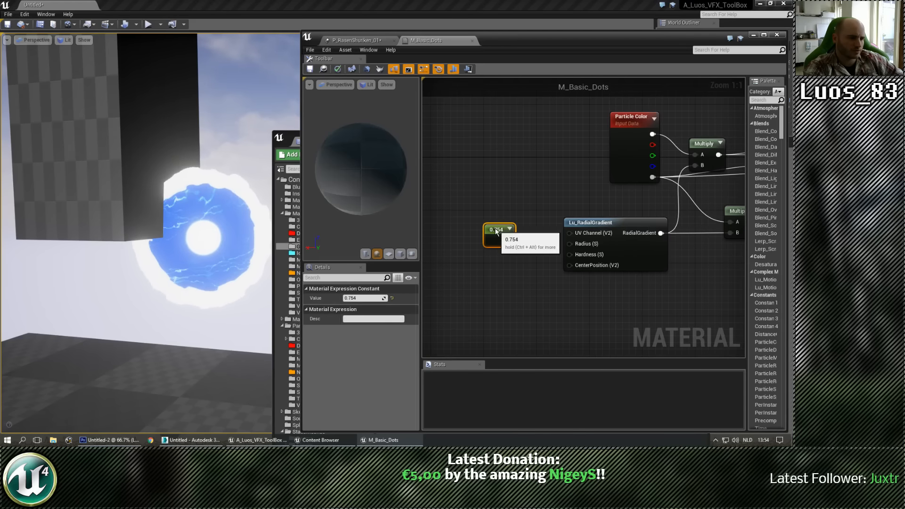
Try converting the pasted constant to a parameter, undo that, and set the constant's value to 0.5
{"action": "right_click", "coordinate": [496, 229]}
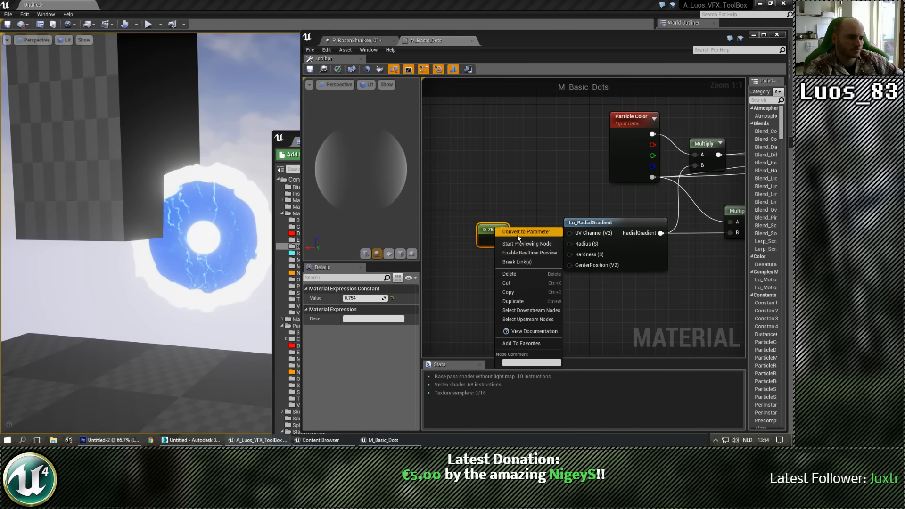
{"action": "left_click", "coordinate": [518, 233]}
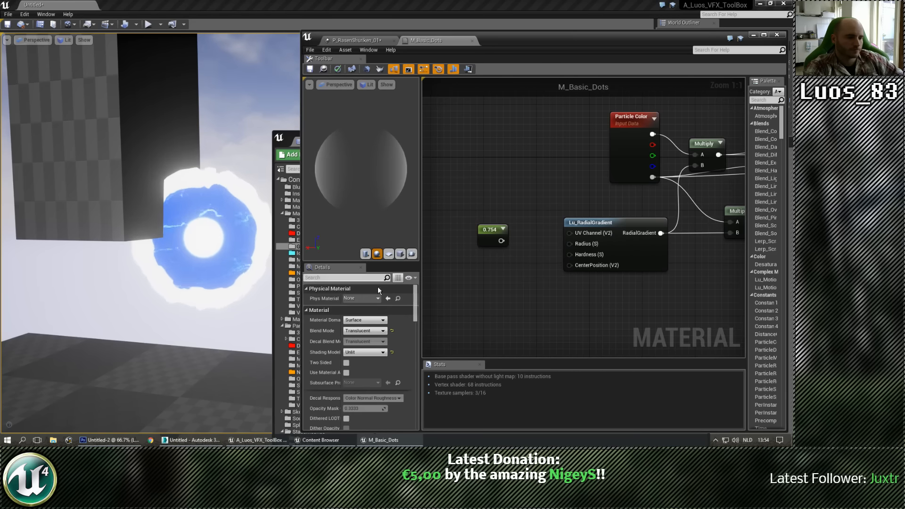
{"action": "key", "text": "ctrl+z"}
{"action": "left_click", "coordinate": [369, 298]}
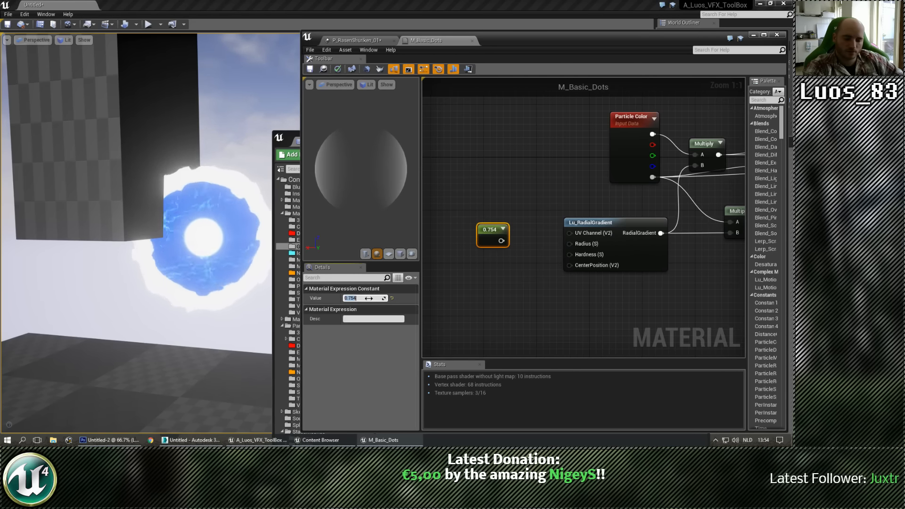
{"action": "left_click", "coordinate": [488, 286]}
{"action": "left_click", "coordinate": [495, 238]}
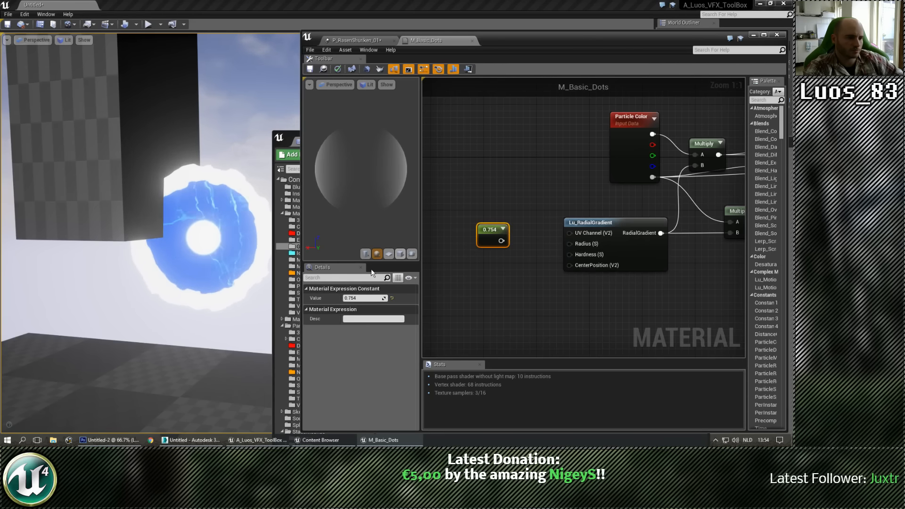
{"action": "type", "text": ".5"}
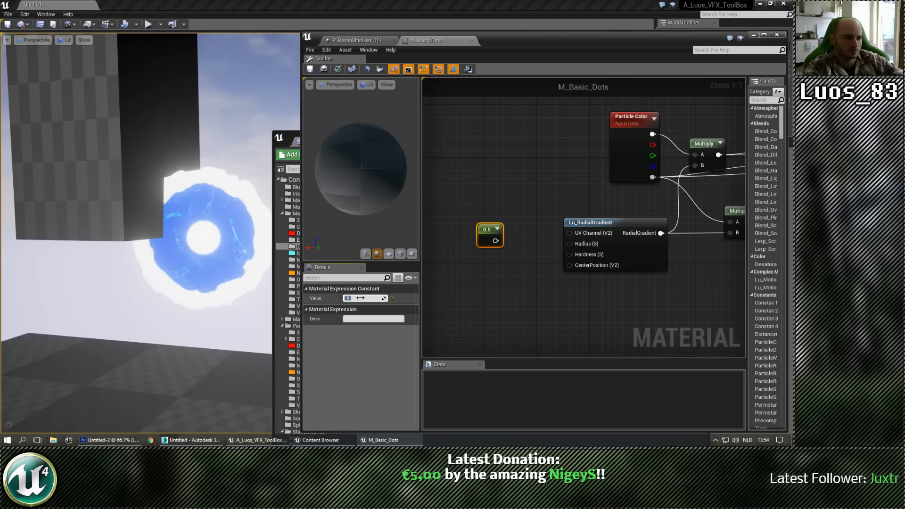
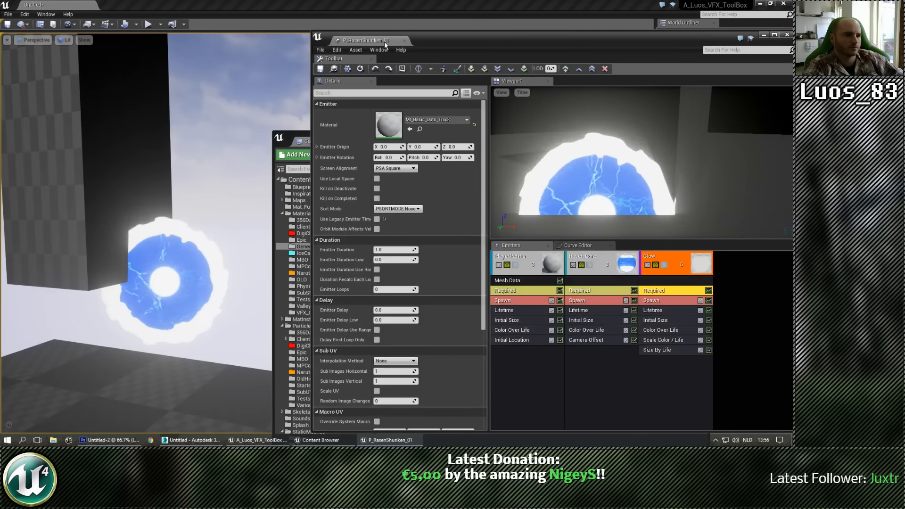
Set the Glow emitter's Color Over Life constant to pale cyan (R 0.817517, G 0.971222, B 1.0) and shift the particle editor window to one side
{"action": "mouse_move", "coordinate": [227, 155]}
{"action": "left_mouse_down"}
{"action": "mouse_move", "coordinate": [226, 217]}
{"action": "mouse_move", "coordinate": [226, 165]}
{"action": "left_mouse_up"}
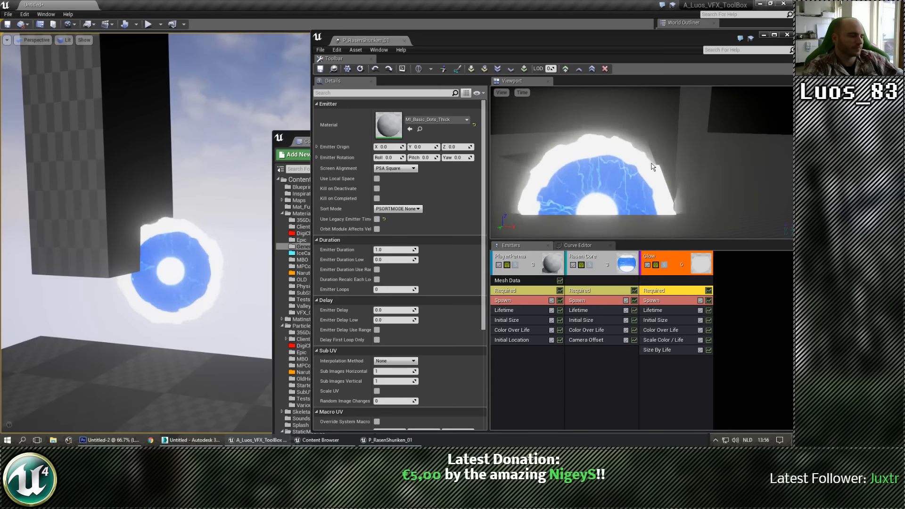
{"action": "left_click", "coordinate": [665, 331]}
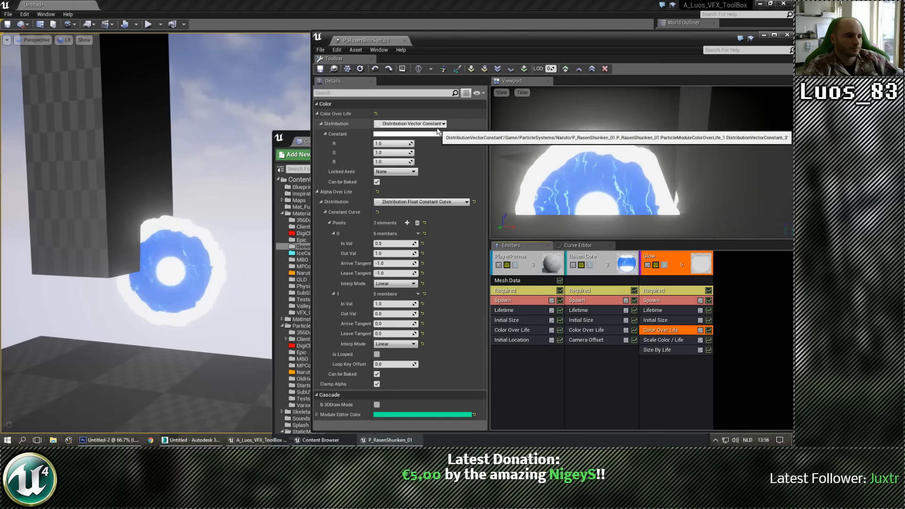
{"action": "left_click", "coordinate": [413, 136]}
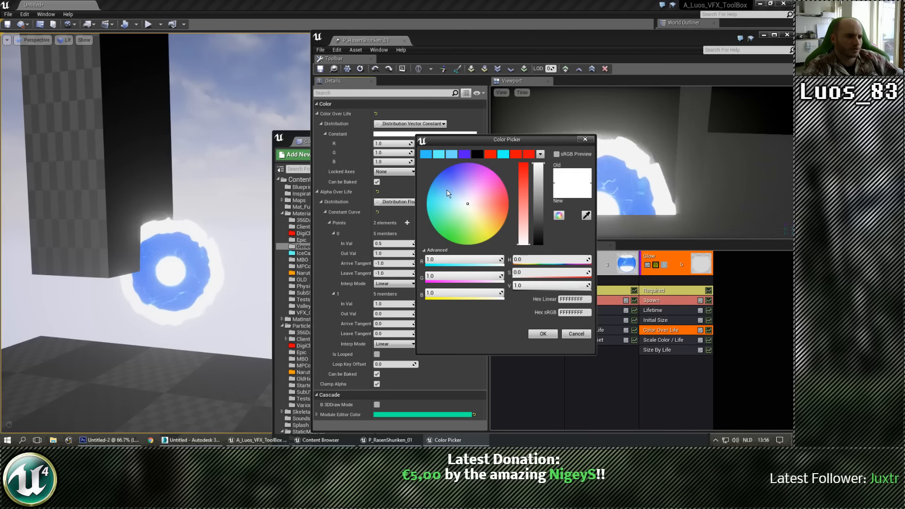
{"action": "left_click", "coordinate": [462, 204]}
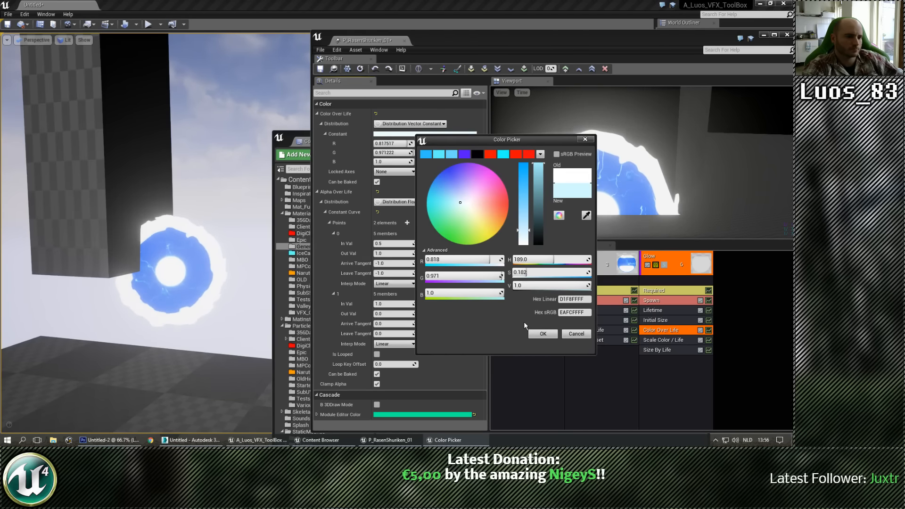
{"action": "left_click", "coordinate": [541, 334]}
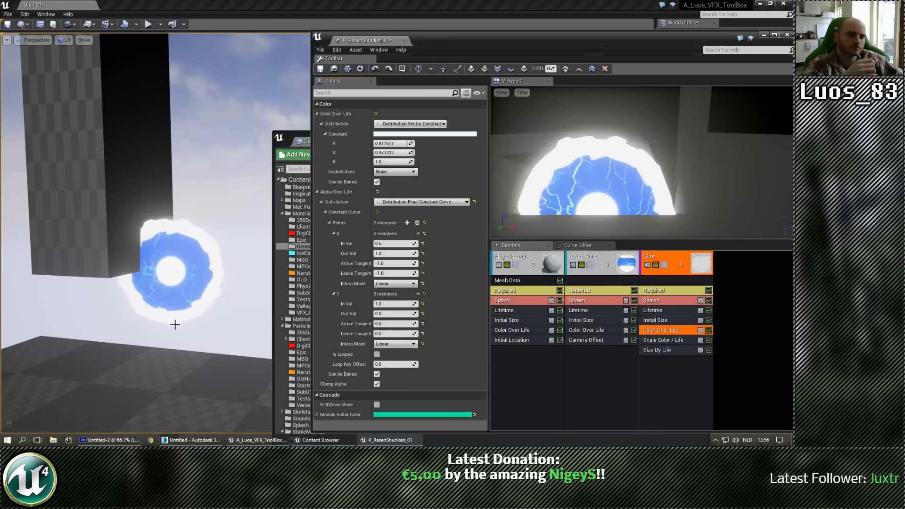
{"action": "mouse_move", "coordinate": [175, 325]}
{"action": "left_mouse_down"}
{"action": "mouse_move", "coordinate": [207, 325]}
{"action": "mouse_move", "coordinate": [210, 344]}
{"action": "mouse_move", "coordinate": [193, 342]}
{"action": "mouse_move", "coordinate": [212, 337]}
{"action": "mouse_move", "coordinate": [181, 330]}
{"action": "mouse_move", "coordinate": [191, 326]}
{"action": "left_mouse_up"}
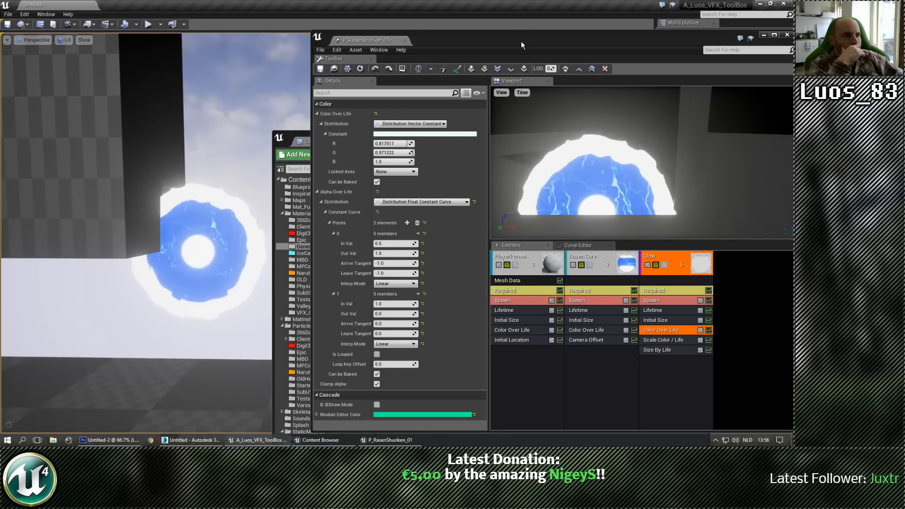
{"action": "left_click_drag", "start_coordinate": [522, 45], "coordinate": [491, 39]}
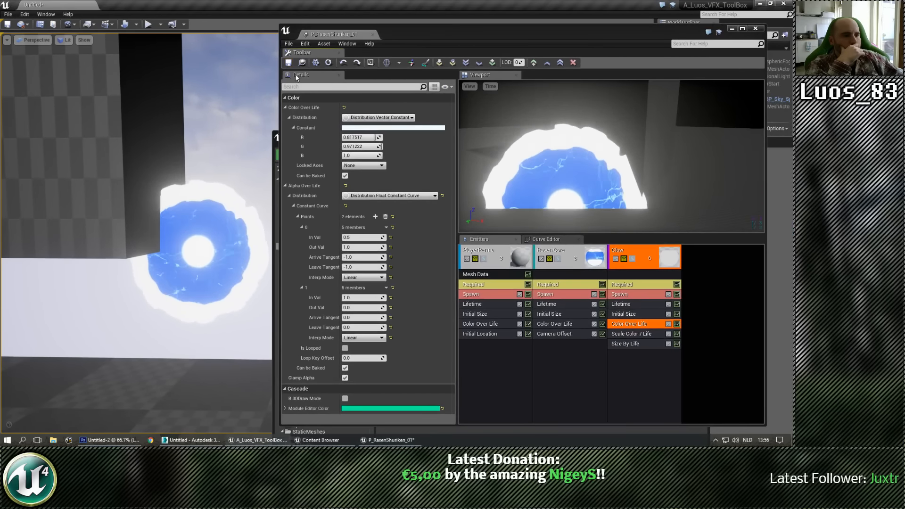
{"action": "left_click_drag", "start_coordinate": [545, 40], "coordinate": [546, 40]}
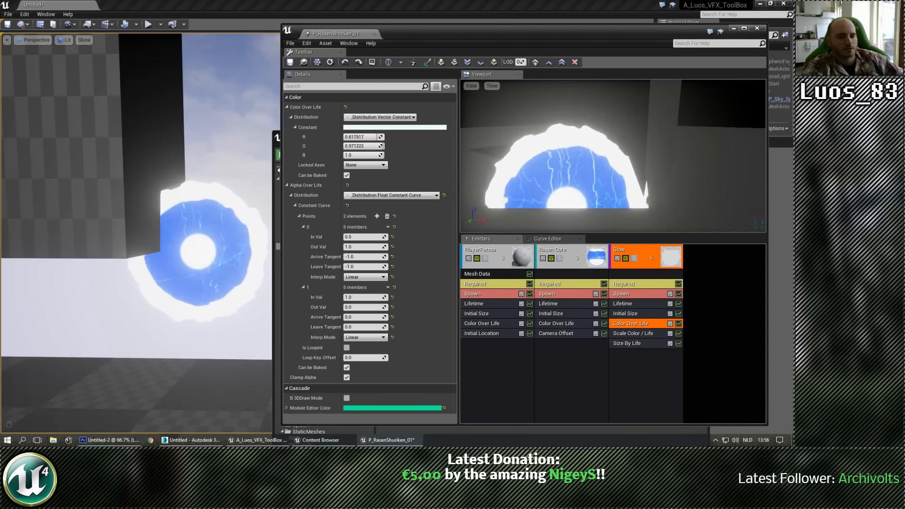
Save the P_RasenShuriken_01 particle system and review the Sequence 01 reference clip in VLC media player with its sound muted
{"action": "mouse_move", "coordinate": [574, 175]}
{"action": "left_mouse_down"}
{"action": "mouse_move", "coordinate": [573, 202]}
{"action": "mouse_move", "coordinate": [574, 176]}
{"action": "left_mouse_up"}
{"action": "key", "text": "ctrl+s"}
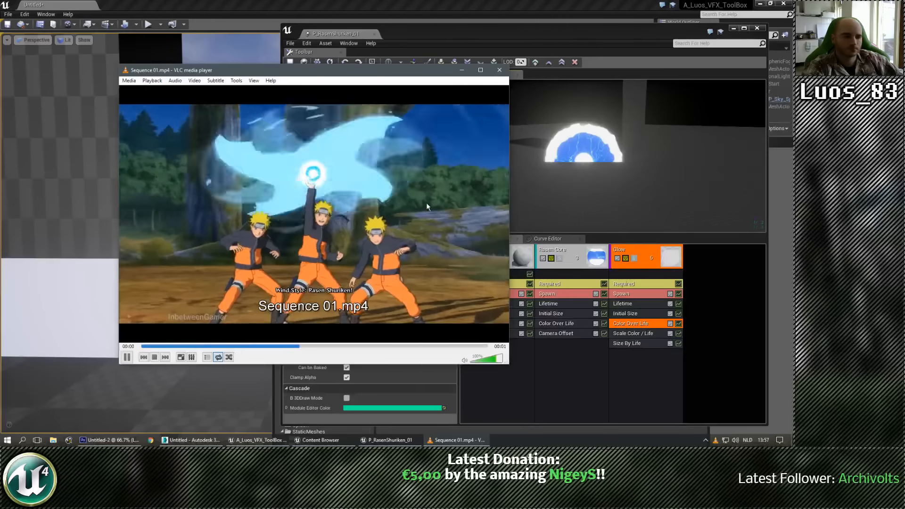
{"action": "left_click", "coordinate": [465, 361]}
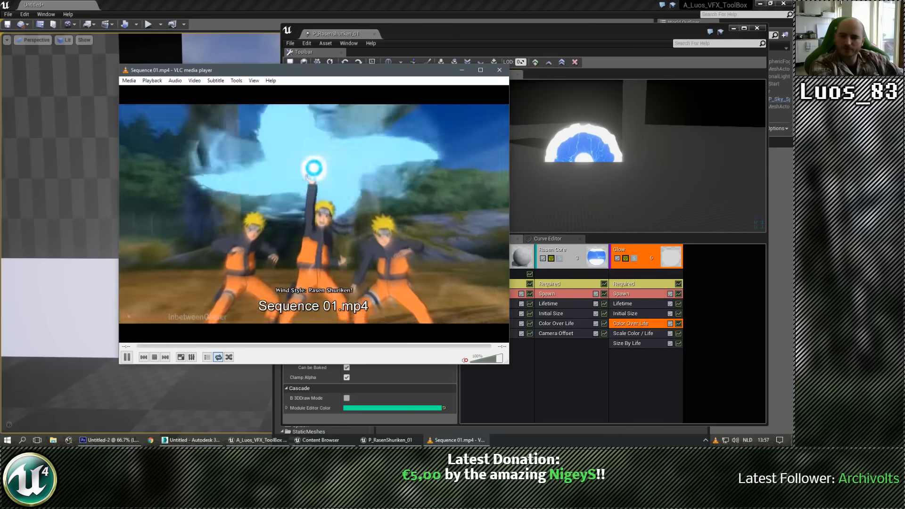
{"action": "left_click", "coordinate": [530, 88]}
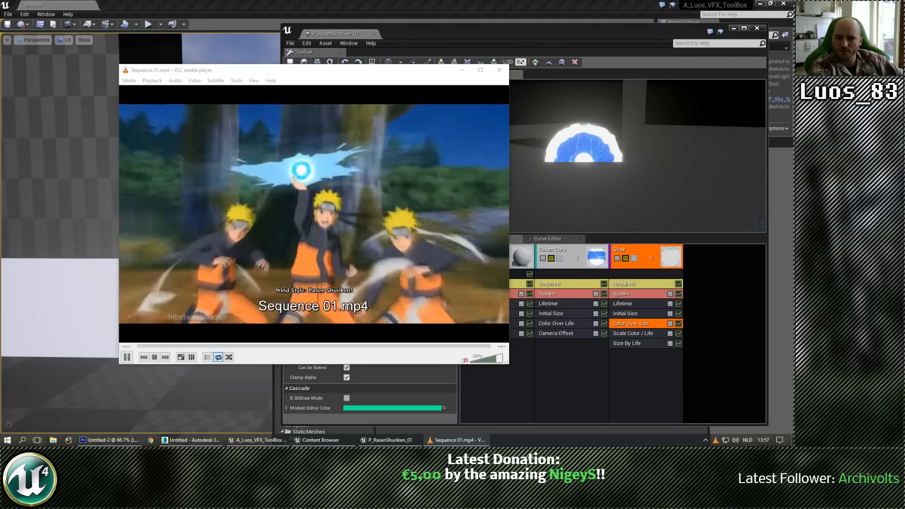
{"action": "left_click", "coordinate": [500, 70]}
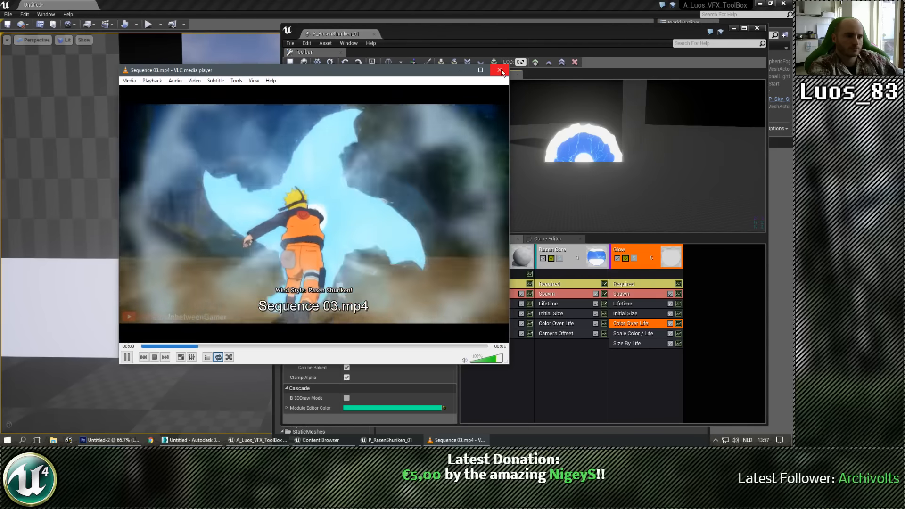
Pause the Sequence 04 clip and scrub through its opening frames to examine the shuriken's blade shapes, then close it
{"action": "left_click", "coordinate": [500, 69]}
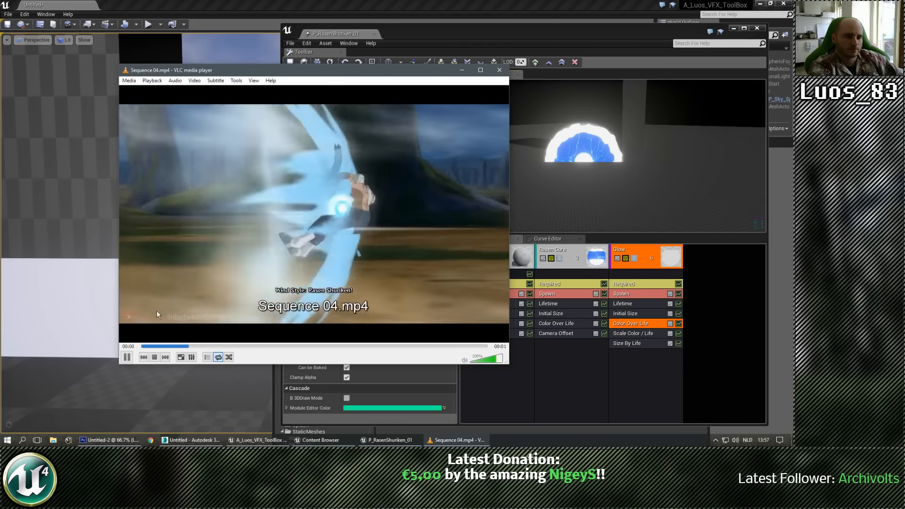
{"action": "left_click", "coordinate": [127, 357]}
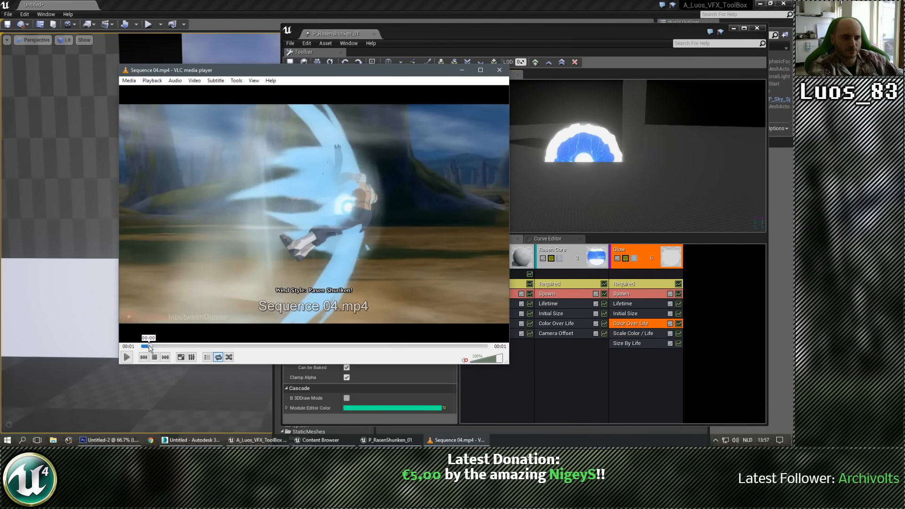
{"action": "left_click_drag", "start_coordinate": [149, 349], "coordinate": [179, 348]}
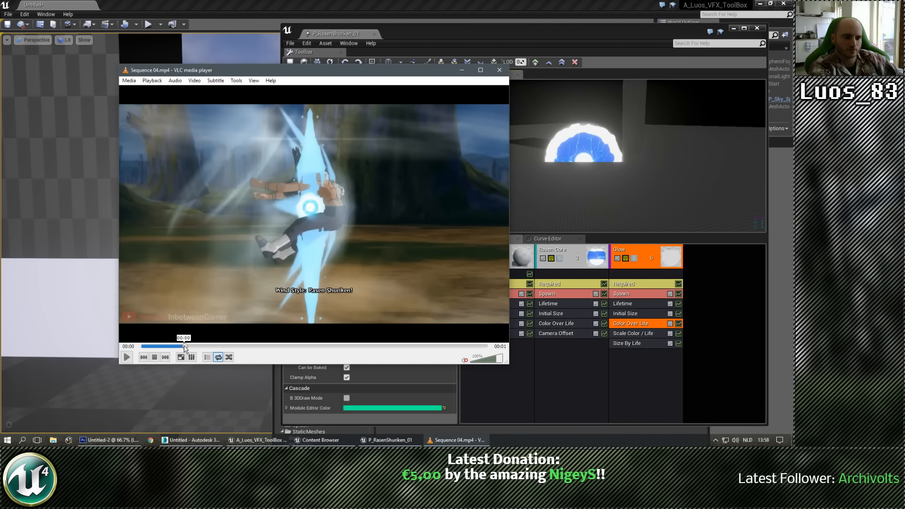
{"action": "left_click_drag", "start_coordinate": [184, 349], "coordinate": [165, 325]}
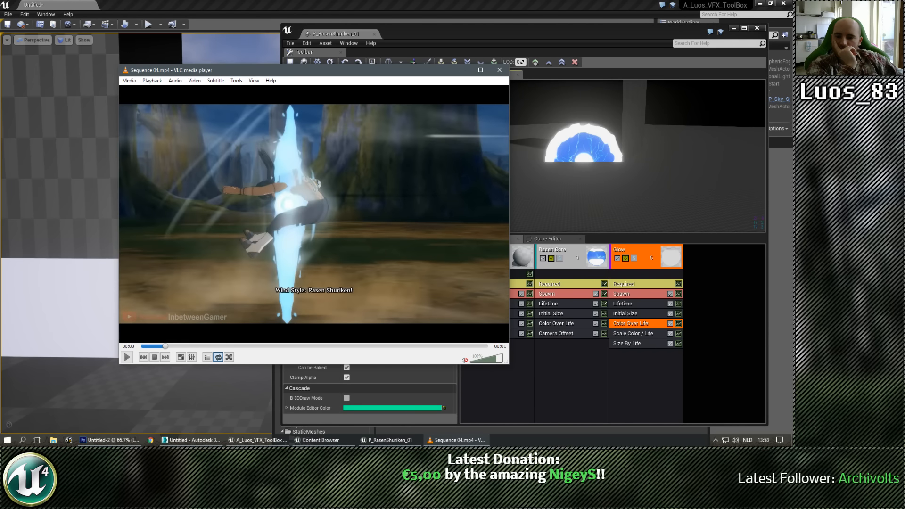
{"action": "left_click", "coordinate": [500, 71]}
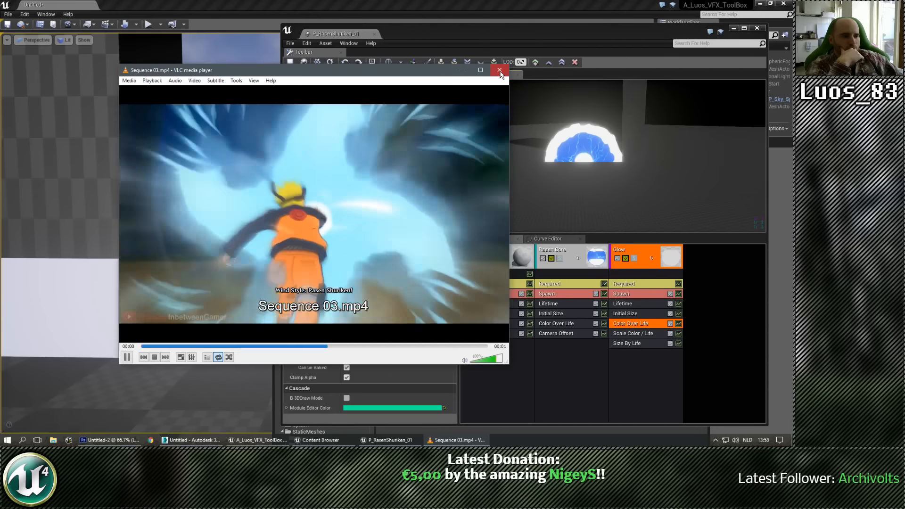
Review the Sequence 03, 02 and 01 clips for the orb and blade shapes, muting the sound, and close the player
{"action": "left_click", "coordinate": [500, 70]}
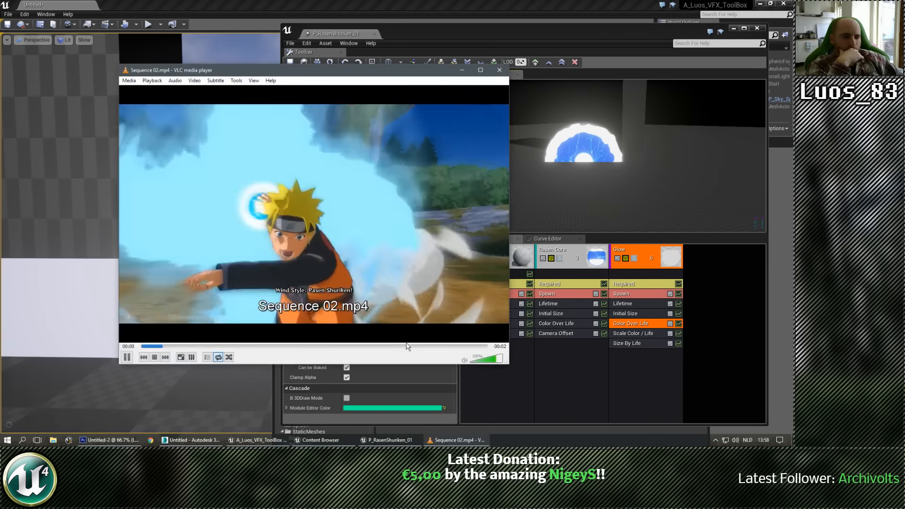
{"action": "left_click", "coordinate": [465, 361]}
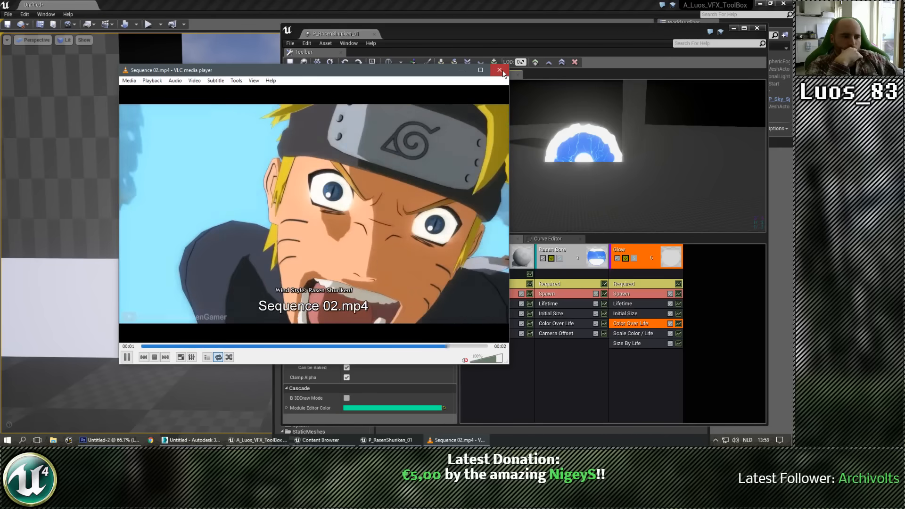
{"action": "left_click", "coordinate": [501, 71]}
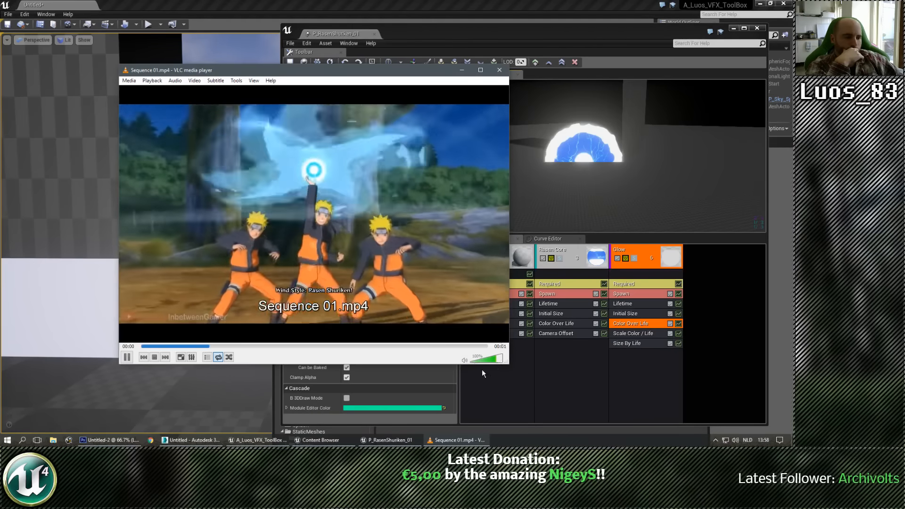
{"action": "left_click", "coordinate": [464, 361]}
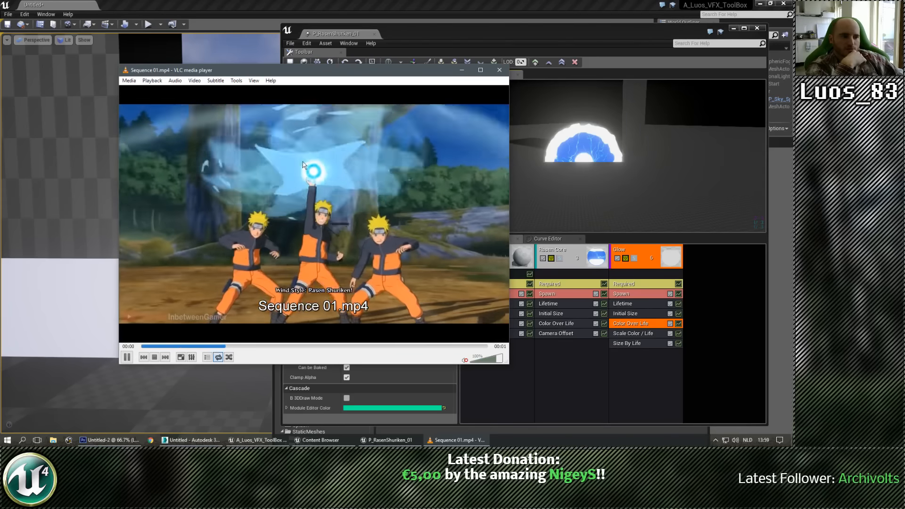
{"action": "left_click", "coordinate": [500, 70]}
Switch to Photoshop and close the Untitled-2 document with the concentric circles without saving it
{"action": "left_click", "coordinate": [132, 441]}
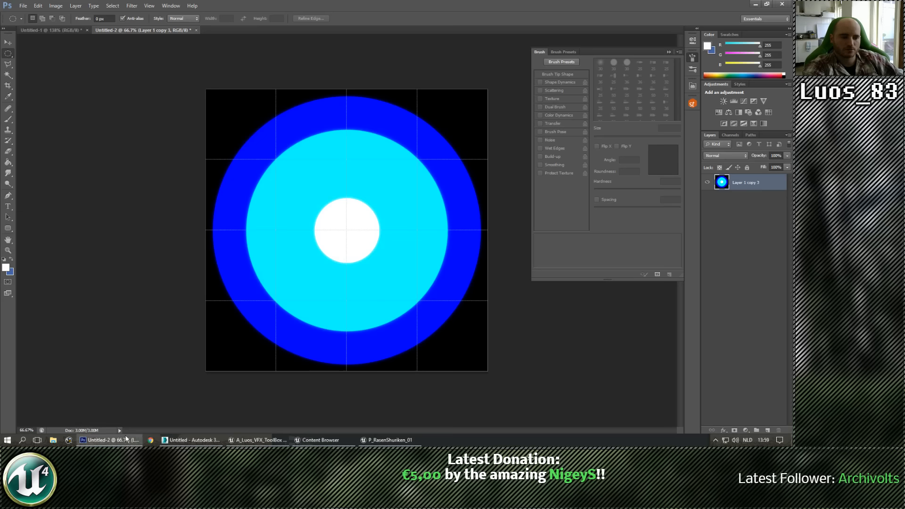
{"action": "left_click", "coordinate": [196, 29]}
{"action": "left_click", "coordinate": [432, 166]}
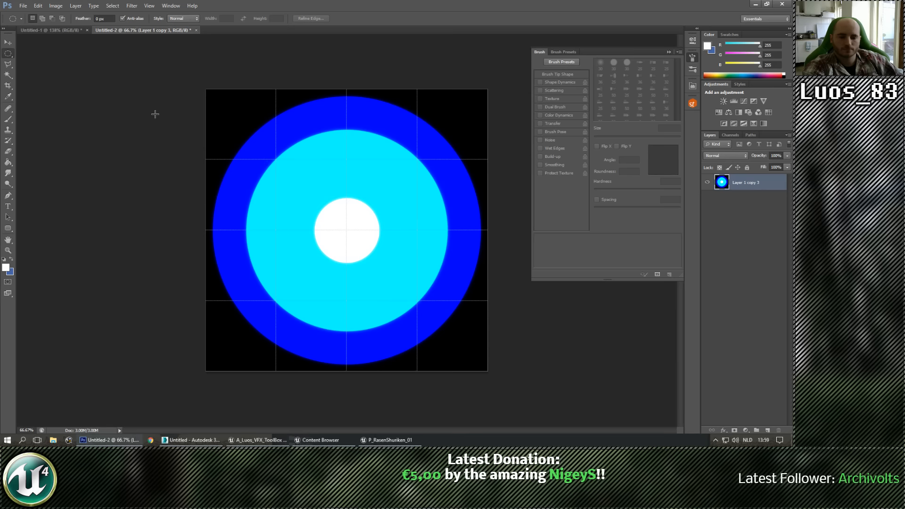
{"action": "left_click", "coordinate": [196, 30]}
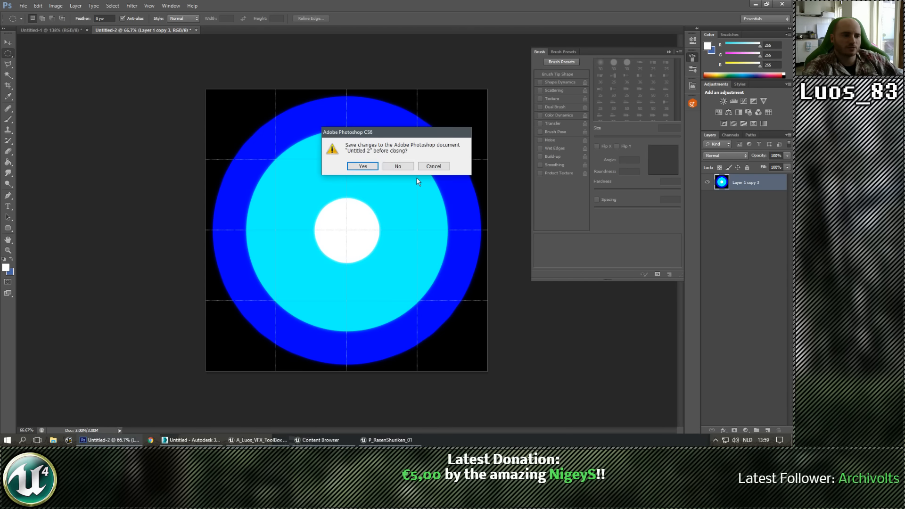
{"action": "left_click", "coordinate": [398, 166]}
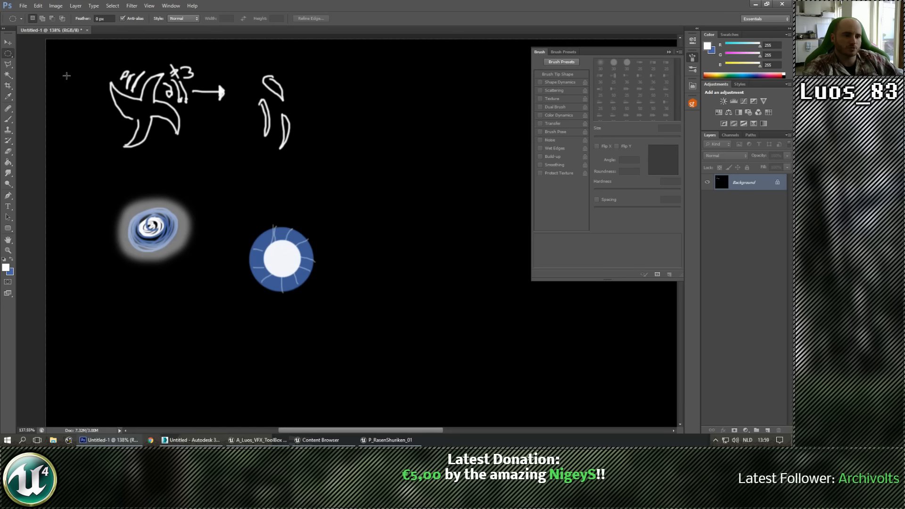
Create a new blank document with the default settings and invert its white background to black
{"action": "left_click", "coordinate": [23, 6]}
{"action": "left_click", "coordinate": [29, 15]}
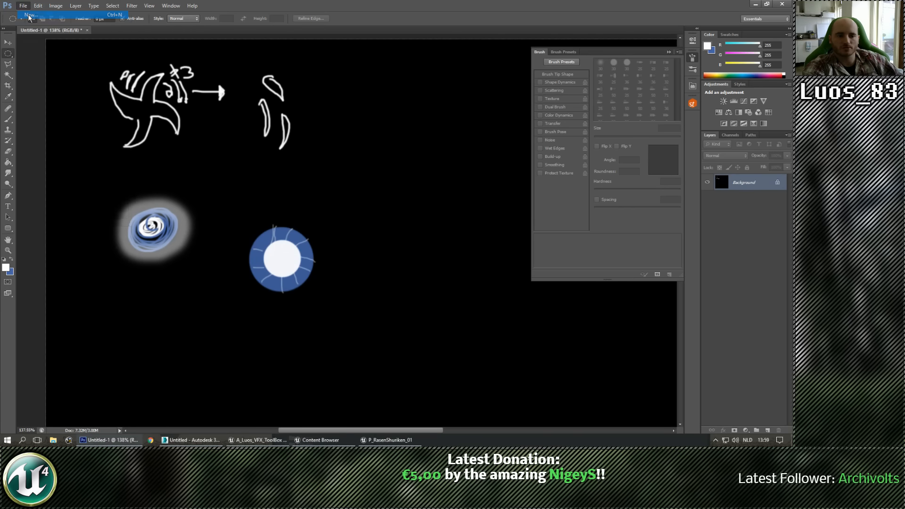
{"action": "left_click", "coordinate": [625, 116]}
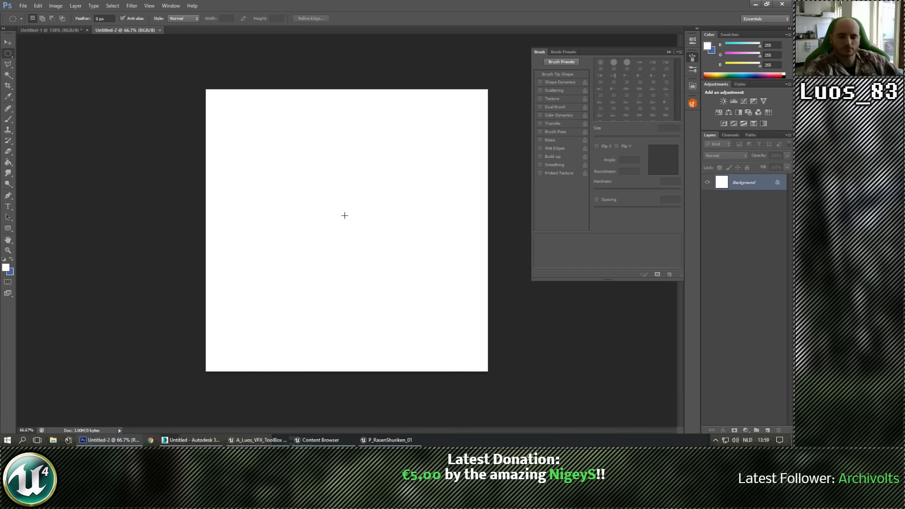
{"action": "key", "text": "ctrl+i"}
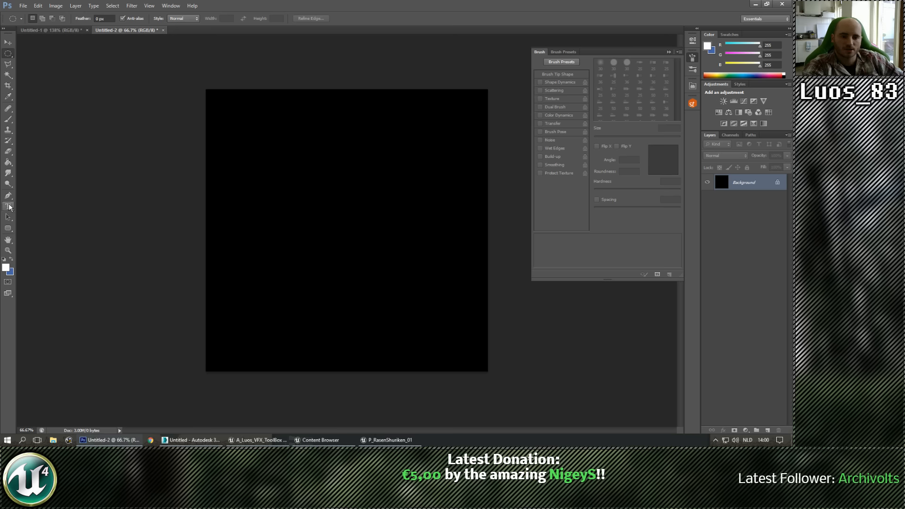
Activate the Custom Shape tool and open its library of shapes
{"action": "left_click", "coordinate": [8, 229]}
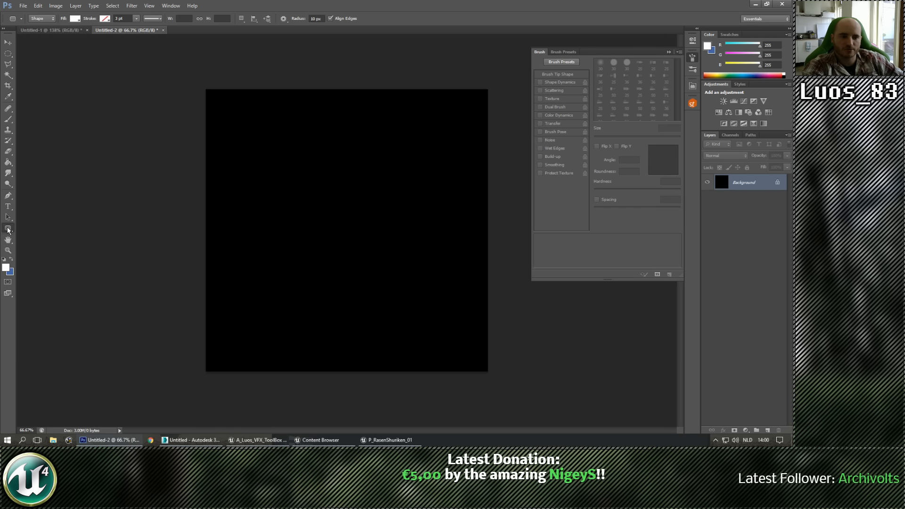
{"action": "right_click", "coordinate": [8, 231]}
{"action": "left_click", "coordinate": [50, 268]}
{"action": "left_click", "coordinate": [319, 20]}
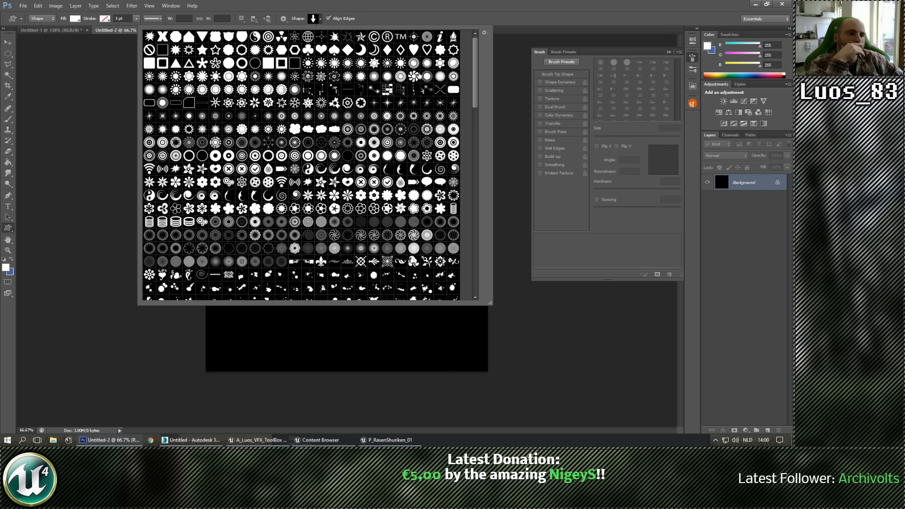
Look through the whole custom shape library for a curved blade shape and close it without picking one
{"action": "left_click_drag", "start_coordinate": [474, 58], "coordinate": [462, 198]}
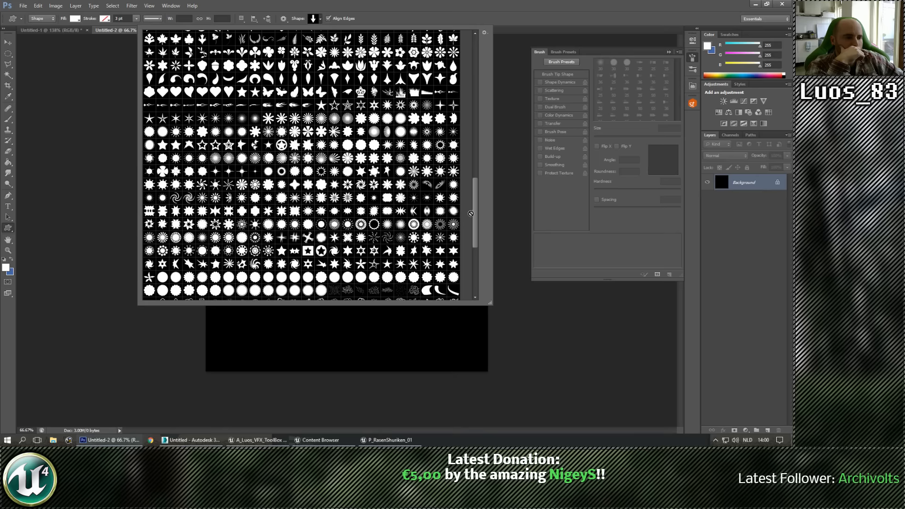
{"action": "left_click_drag", "start_coordinate": [471, 213], "coordinate": [477, 258]}
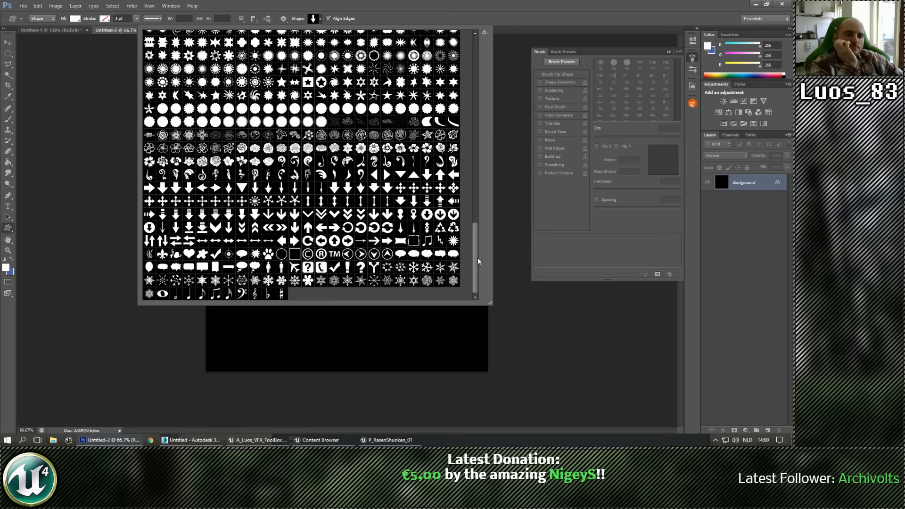
{"action": "left_click_drag", "start_coordinate": [477, 256], "coordinate": [466, 185]}
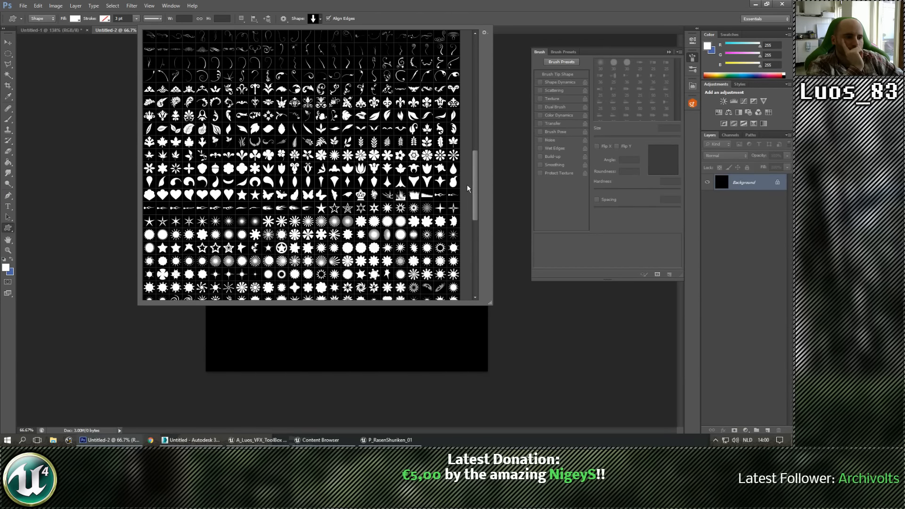
{"action": "left_click_drag", "start_coordinate": [476, 179], "coordinate": [467, 67]}
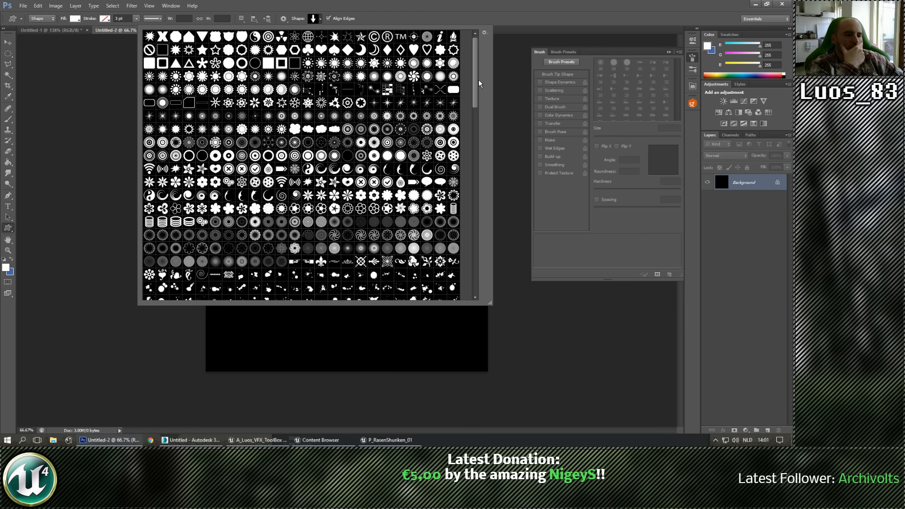
{"action": "left_click_drag", "start_coordinate": [474, 67], "coordinate": [473, 193]}
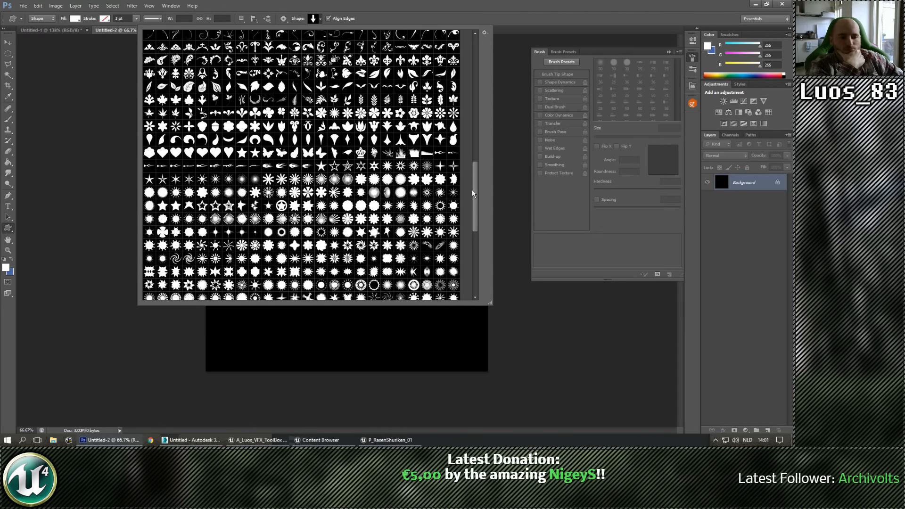
{"action": "left_click_drag", "start_coordinate": [471, 189], "coordinate": [468, 193]}
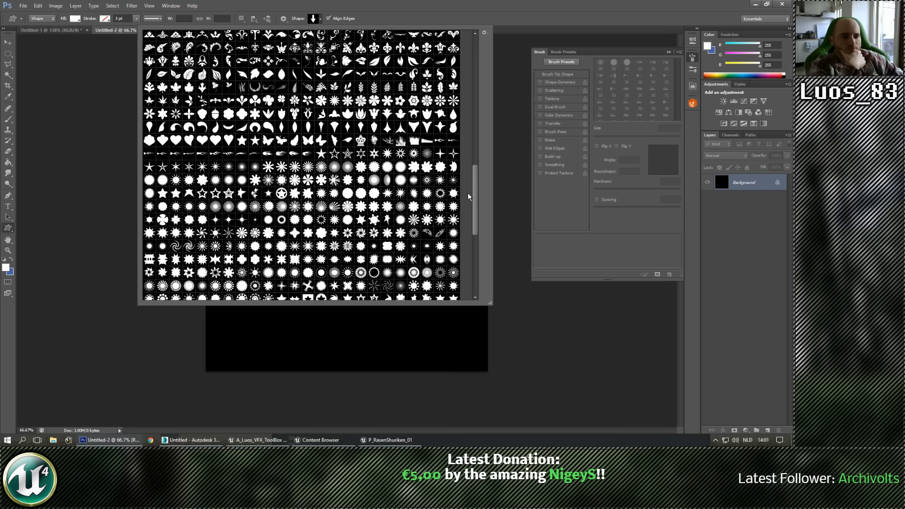
{"action": "scroll", "coordinate": [468, 193], "scroll_direction": "down", "scroll_amount": 2}
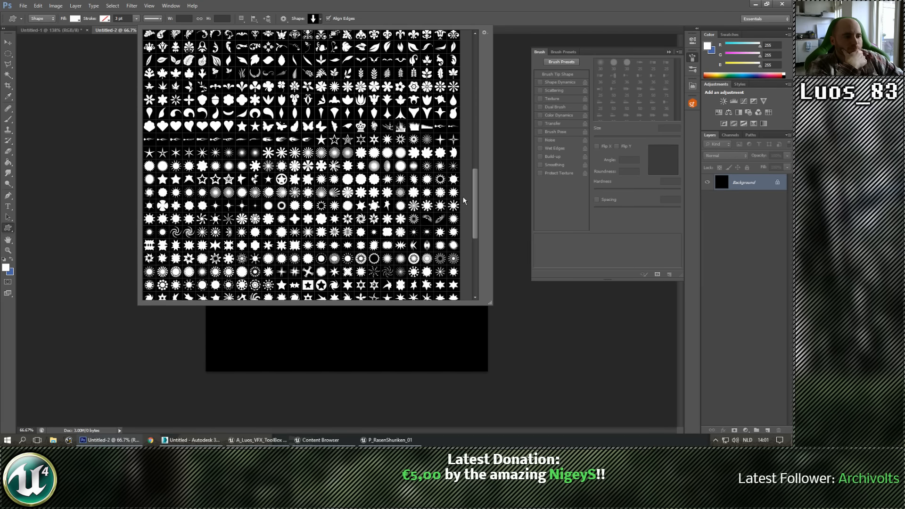
{"action": "scroll", "coordinate": [464, 199], "scroll_direction": "down", "scroll_amount": 1}
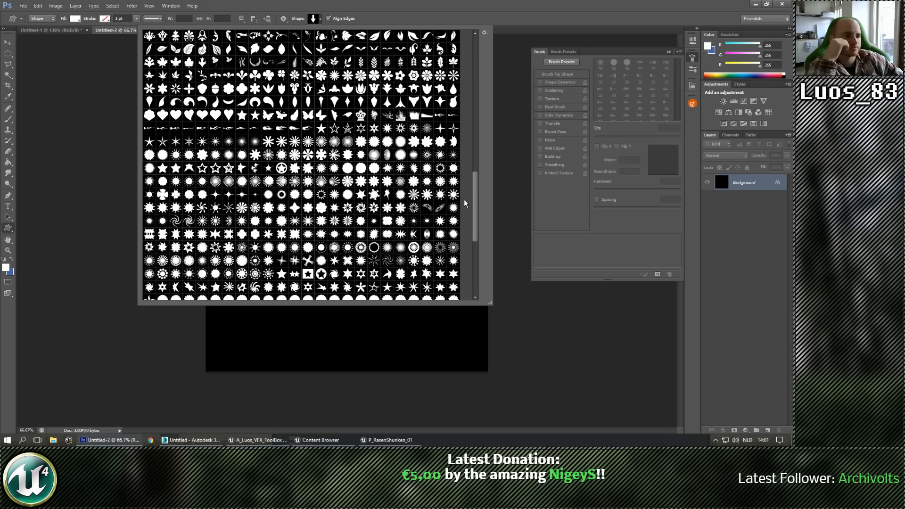
{"action": "scroll", "coordinate": [464, 199], "scroll_direction": "down", "scroll_amount": 1}
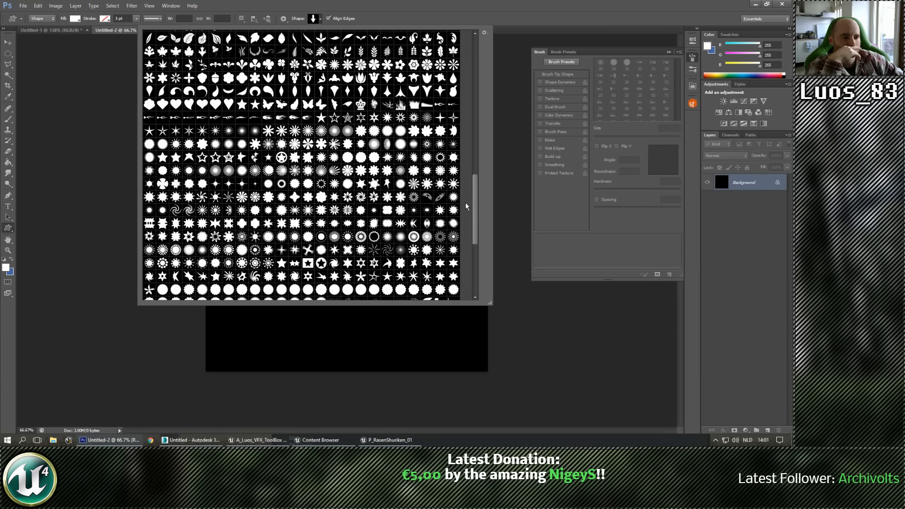
{"action": "scroll", "coordinate": [466, 205], "scroll_direction": "down", "scroll_amount": 2}
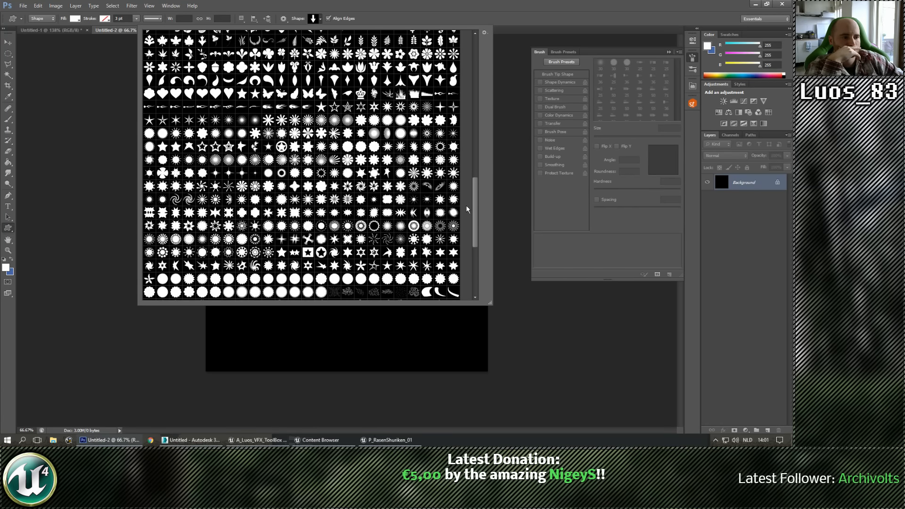
{"action": "scroll", "coordinate": [467, 212], "scroll_direction": "down", "scroll_amount": 2}
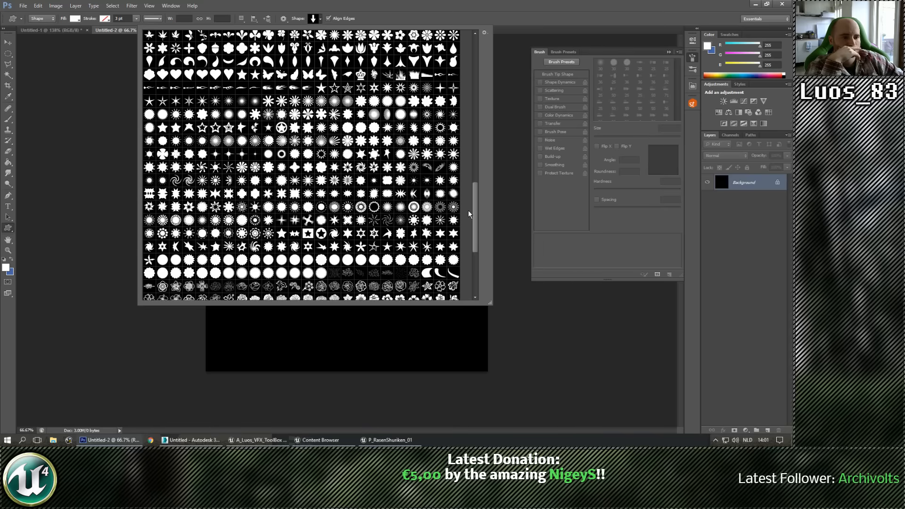
{"action": "scroll", "coordinate": [469, 215], "scroll_direction": "down", "scroll_amount": 1}
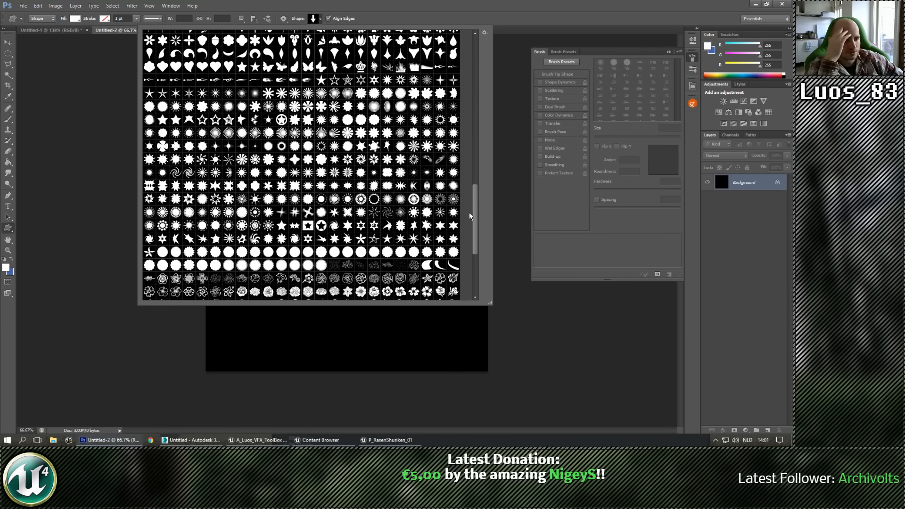
{"action": "scroll", "coordinate": [469, 213], "scroll_direction": "down", "scroll_amount": 4}
{"action": "left_click_drag", "start_coordinate": [470, 223], "coordinate": [471, 256]}
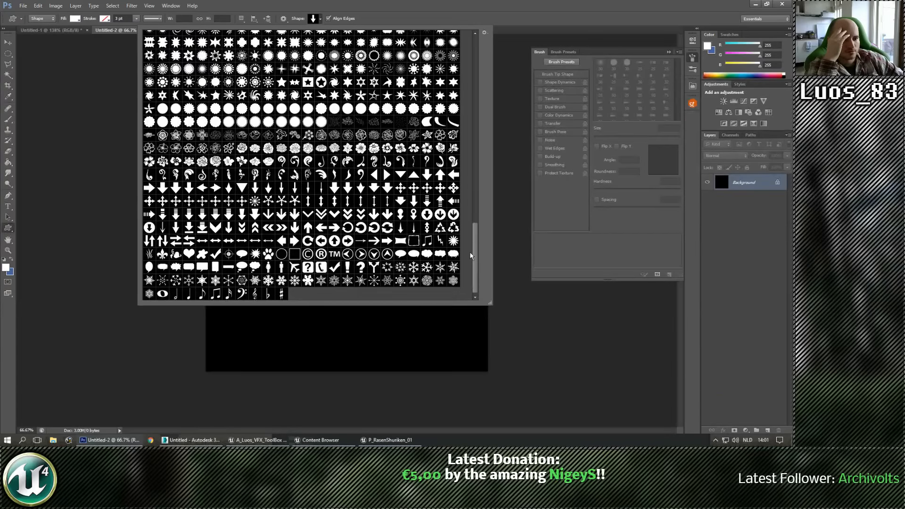
{"action": "left_click", "coordinate": [551, 314]}
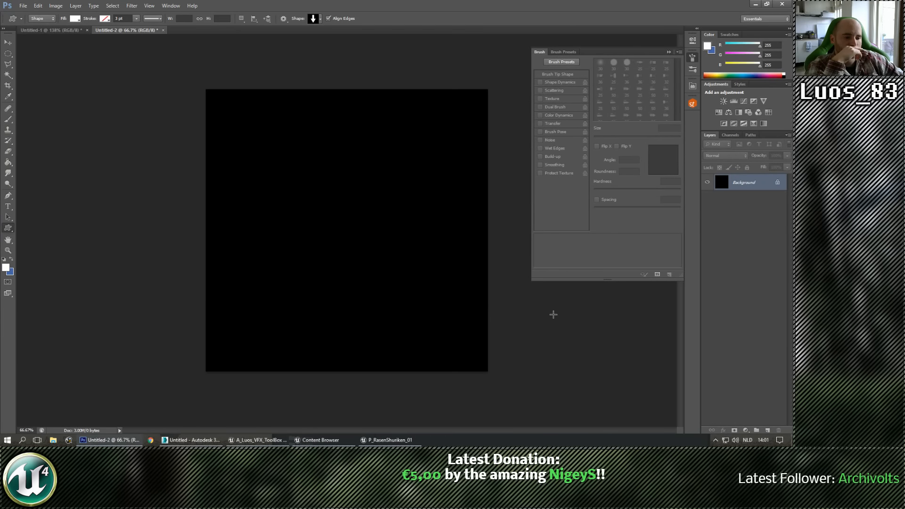
{"action": "left_click", "coordinate": [246, 379]}
{"action": "left_click", "coordinate": [360, 178]}
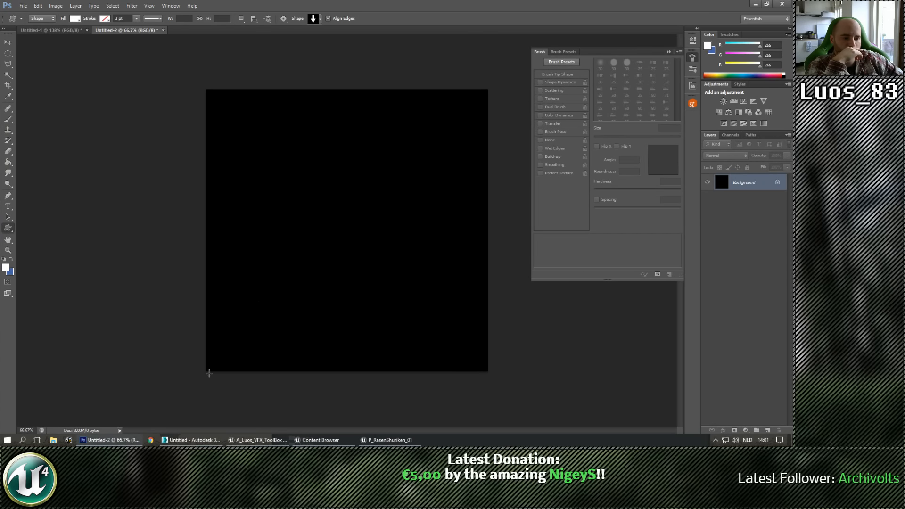
Switch to 3ds Max, maximize the perspective viewport in Top view, and close the Sequence 01 reference clip
{"action": "left_click", "coordinate": [191, 440]}
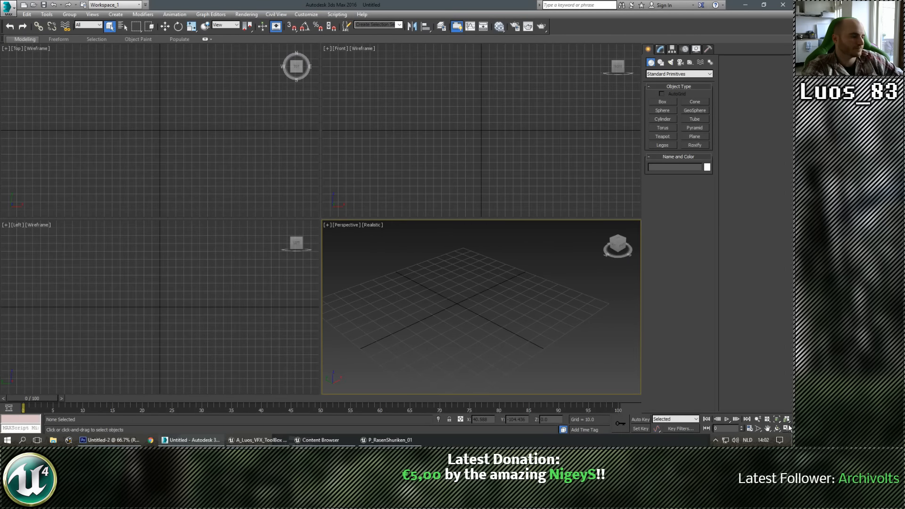
{"action": "left_click", "coordinate": [786, 428]}
{"action": "key", "text": "t"}
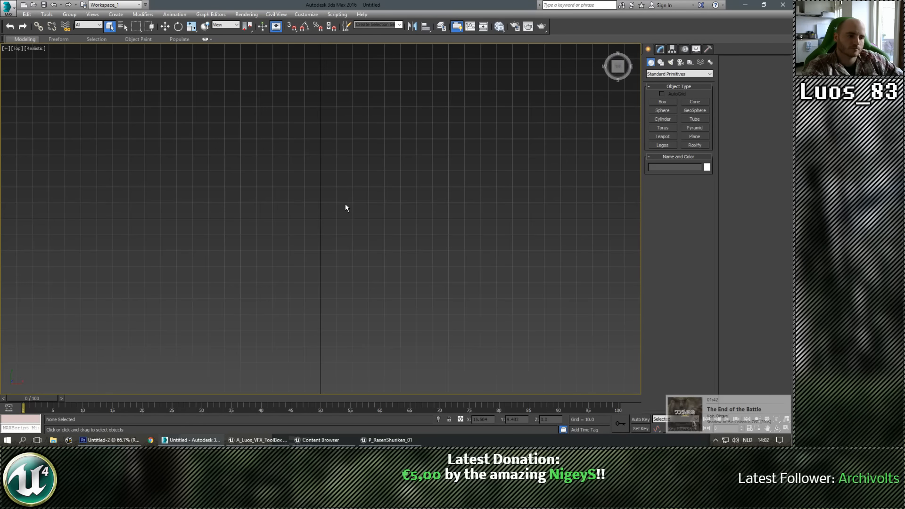
{"action": "scroll", "coordinate": [349, 207], "scroll_direction": "down", "scroll_amount": 3}
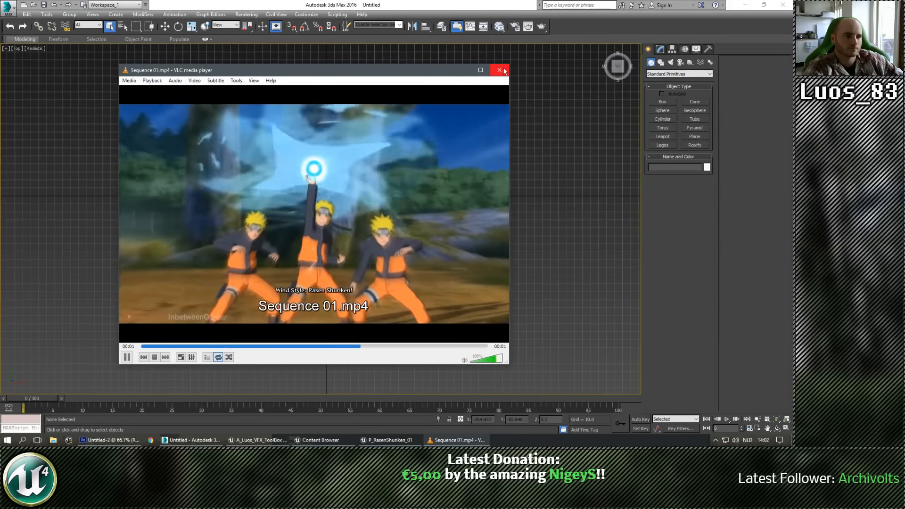
{"action": "left_click", "coordinate": [500, 71]}
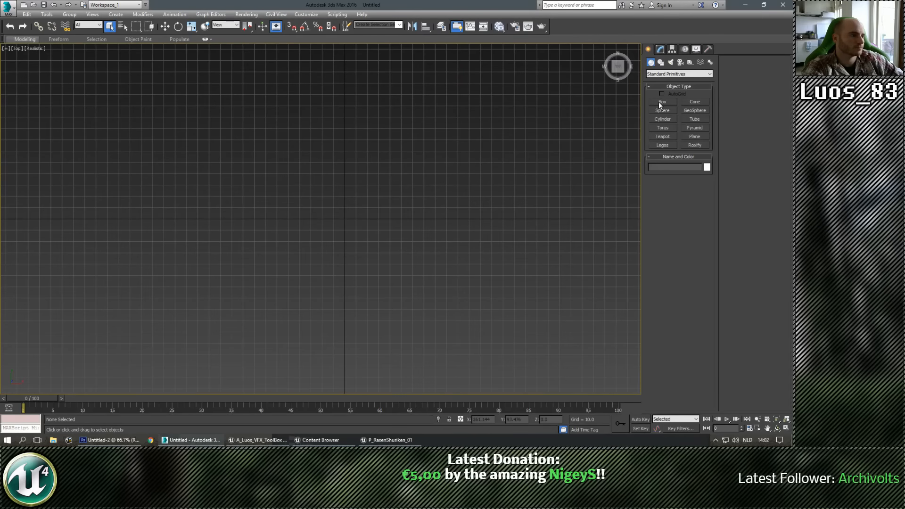
Create an upright rectangular box about 145 long, 70 wide and 21 high in the Top view and hide the grid
{"action": "left_click", "coordinate": [696, 136]}
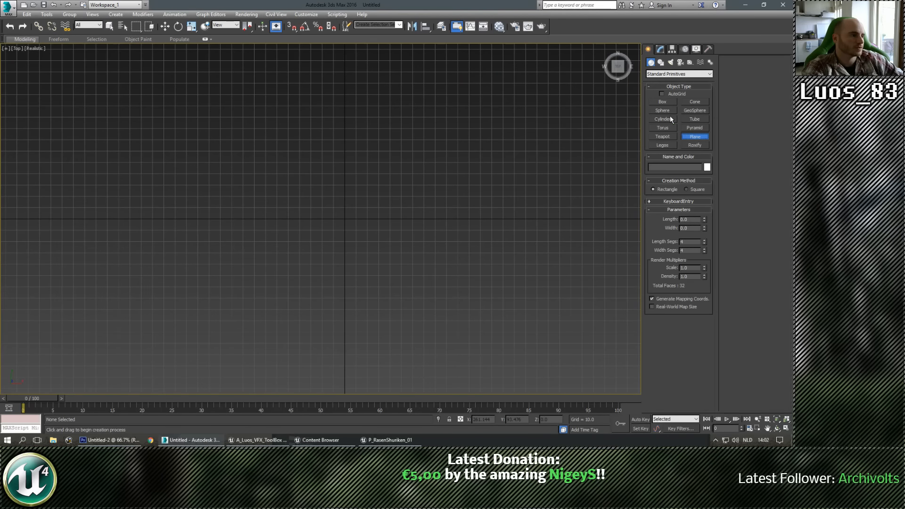
{"action": "left_click", "coordinate": [665, 103]}
{"action": "left_click_drag", "start_coordinate": [301, 217], "coordinate": [382, 52]}
{"action": "scroll", "coordinate": [398, 128], "scroll_direction": "down", "scroll_amount": 2}
{"action": "scroll", "coordinate": [390, 196], "scroll_direction": "up", "scroll_amount": 2}
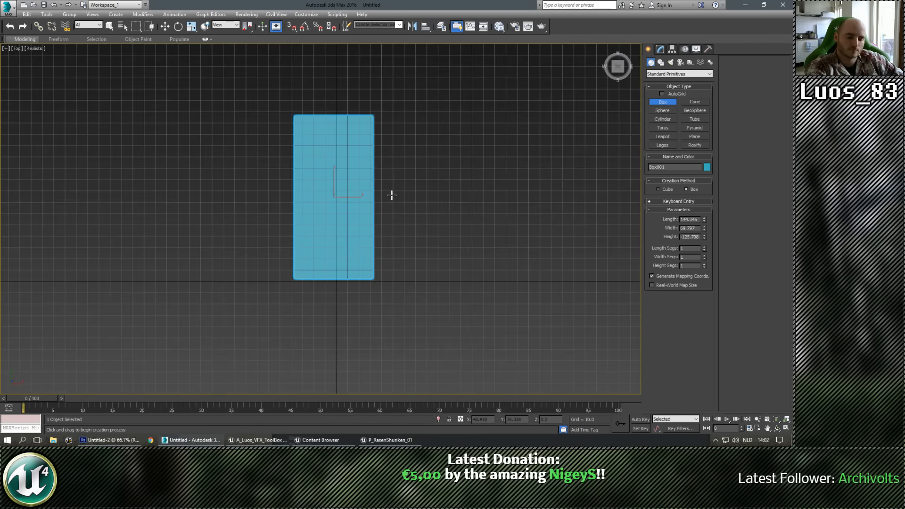
{"action": "key", "text": "g"}
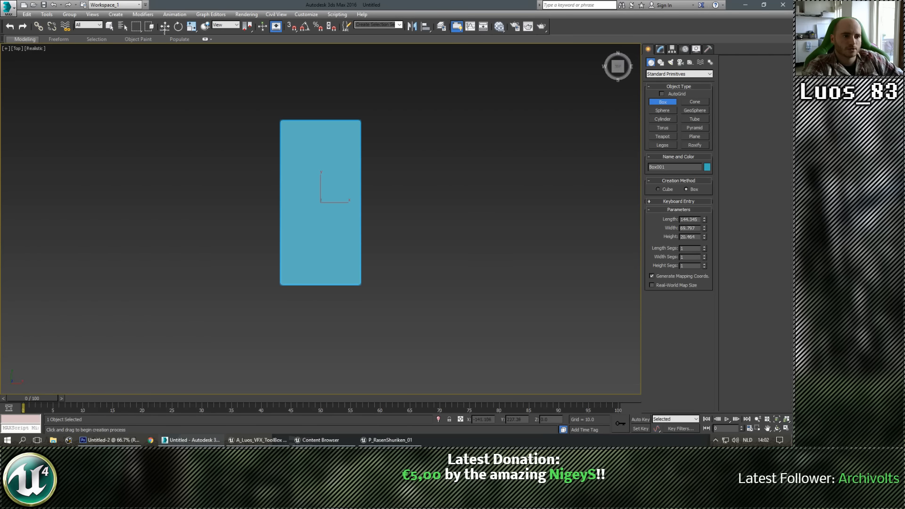
Show edged faces in the viewport and set the box's length to 140, width to 70 and height to 20
{"action": "left_click", "coordinate": [166, 26]}
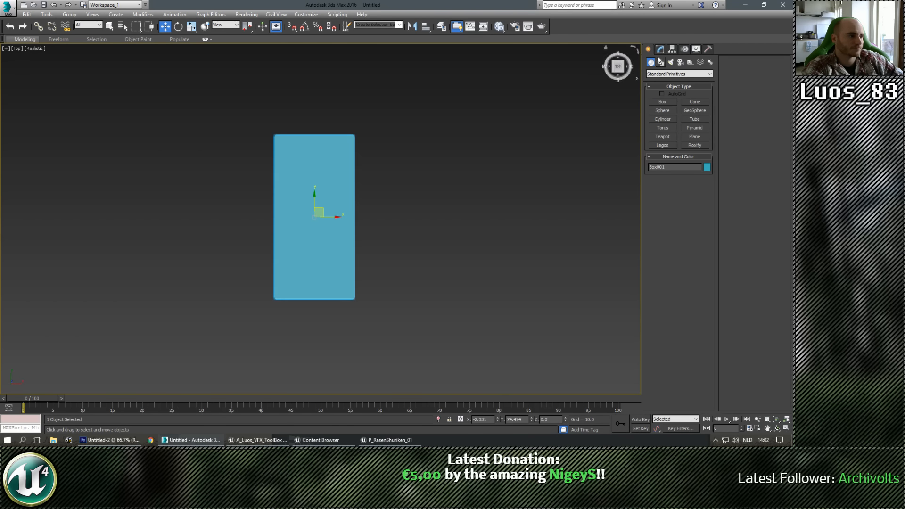
{"action": "key", "text": "F4"}
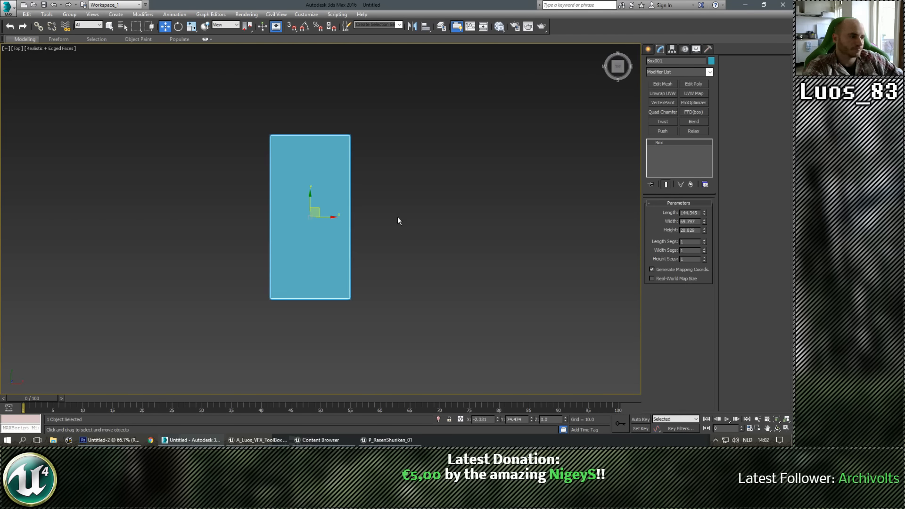
{"action": "double_click", "coordinate": [699, 212]}
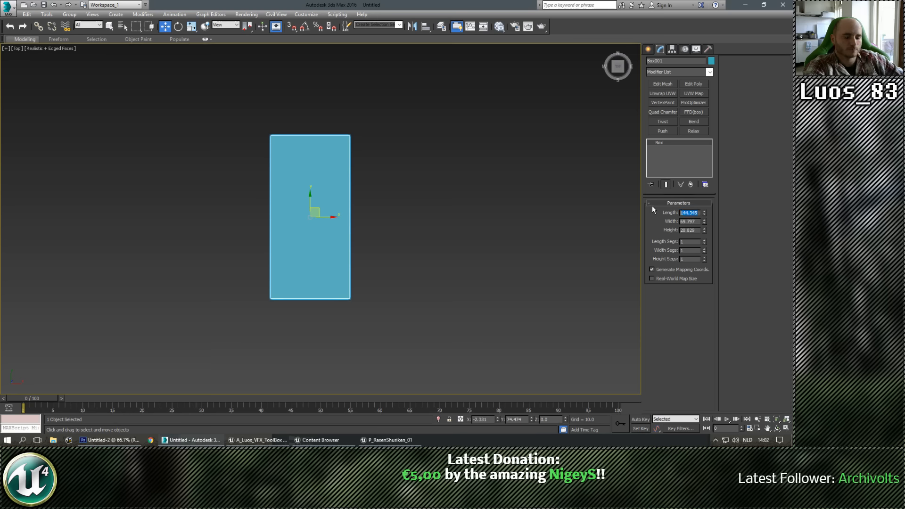
{"action": "type", "text": "140"}
{"action": "key", "text": "Tab"}
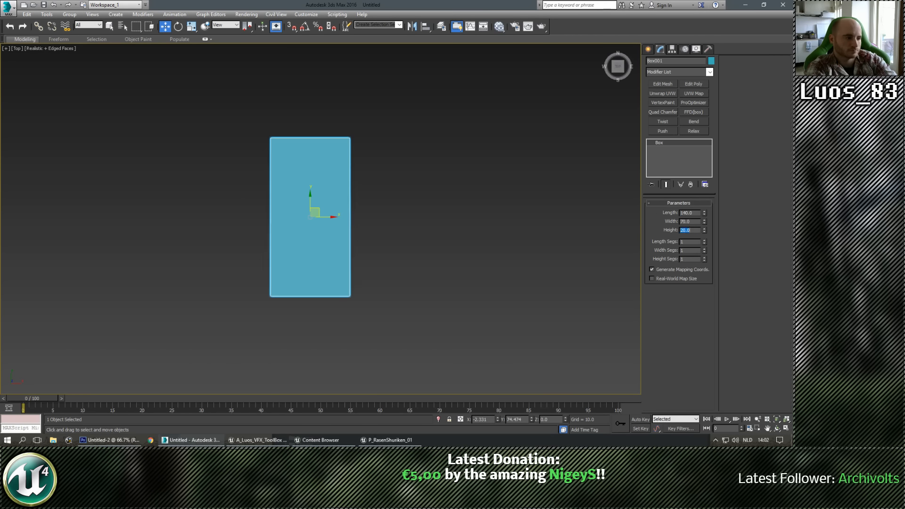
Convert the box to an editable poly and collapse its upper corner vertices into one central tip, forming a triangle
{"action": "left_click_drag", "start_coordinate": [423, 211], "coordinate": [469, 180]}
{"action": "scroll", "coordinate": [469, 247], "scroll_direction": "up", "scroll_amount": 3}
{"action": "key", "text": "ctrl+e"}
{"action": "left_click", "coordinate": [657, 212]}
{"action": "left_click_drag", "start_coordinate": [255, 134], "coordinate": [279, 190]}
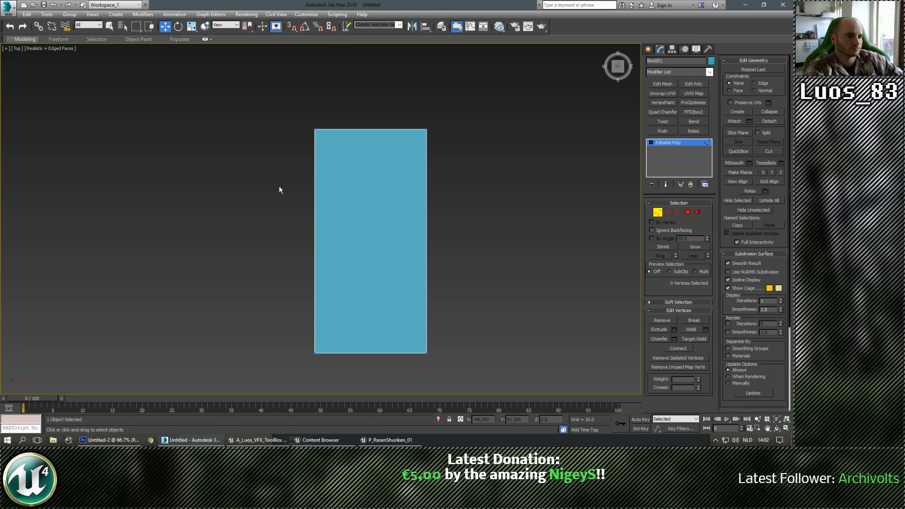
{"action": "left_click_drag", "start_coordinate": [490, 162], "coordinate": [490, 163]}
{"action": "key", "text": "q"}
{"action": "key", "text": "ctrl+alt+c"}
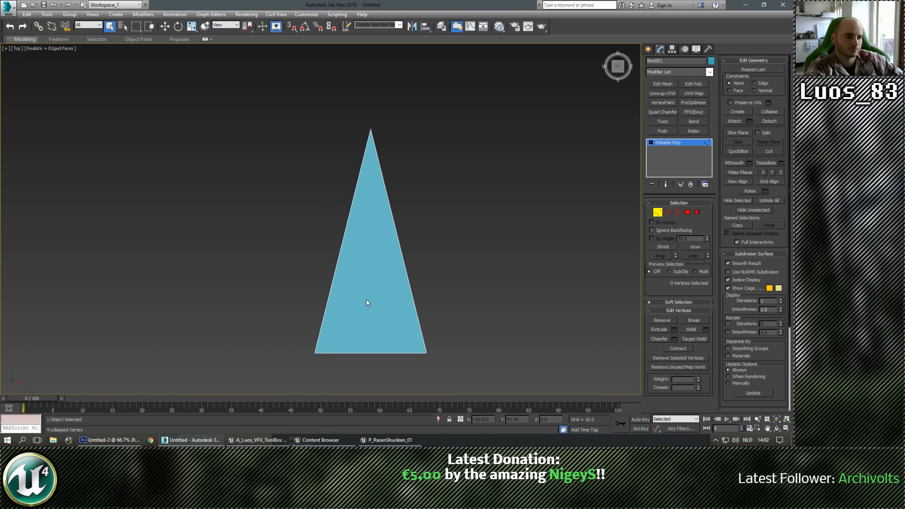
Repeatedly connect the triangle's sloping side edges, halving each section to divide it into eight horizontal bands
{"action": "left_click_drag", "start_coordinate": [368, 303], "coordinate": [353, 262]}
{"action": "left_click", "coordinate": [667, 212]}
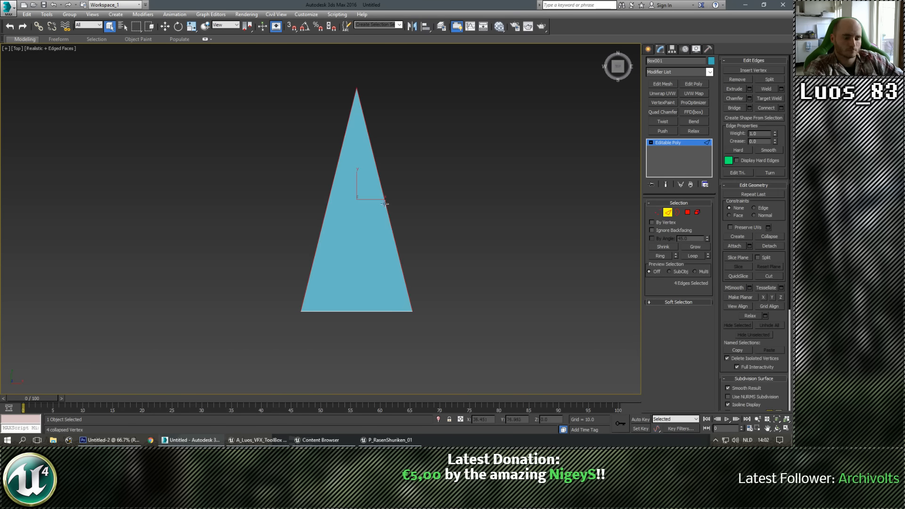
{"action": "key", "text": "ctrl+shift+e"}
{"action": "left_click_drag", "start_coordinate": [498, 147], "coordinate": [497, 147]}
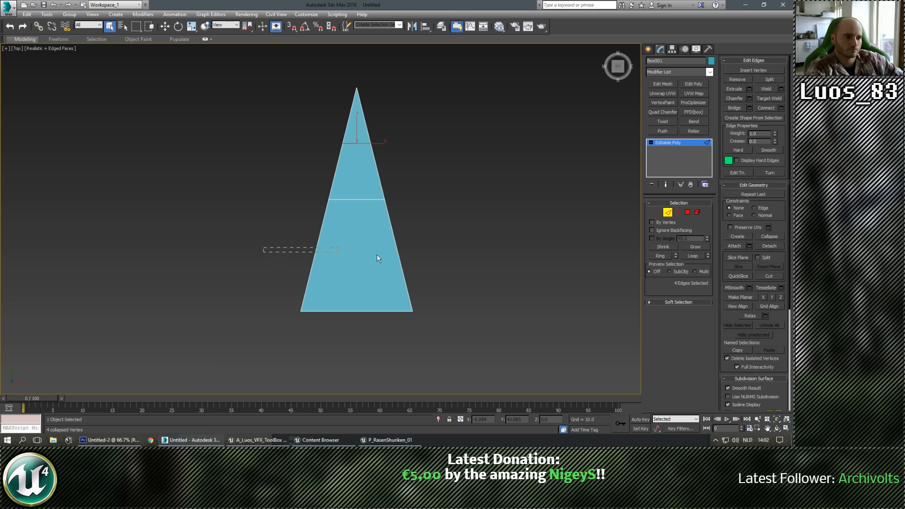
{"action": "left_click", "coordinate": [231, 160]}
{"action": "left_click_drag", "start_coordinate": [307, 115], "coordinate": [416, 136]}
{"action": "key", "text": "ctrl+shift+e"}
{"action": "left_click_drag", "start_coordinate": [263, 181], "coordinate": [455, 172]}
{"action": "key", "text": "ctrl+shift+e"}
{"action": "left_click_drag", "start_coordinate": [479, 228], "coordinate": [479, 230]}
{"action": "key", "text": "ctrl+shift+e"}
{"action": "left_click_drag", "start_coordinate": [497, 284], "coordinate": [498, 285]}
{"action": "key", "text": "ctrl+shift+e"}
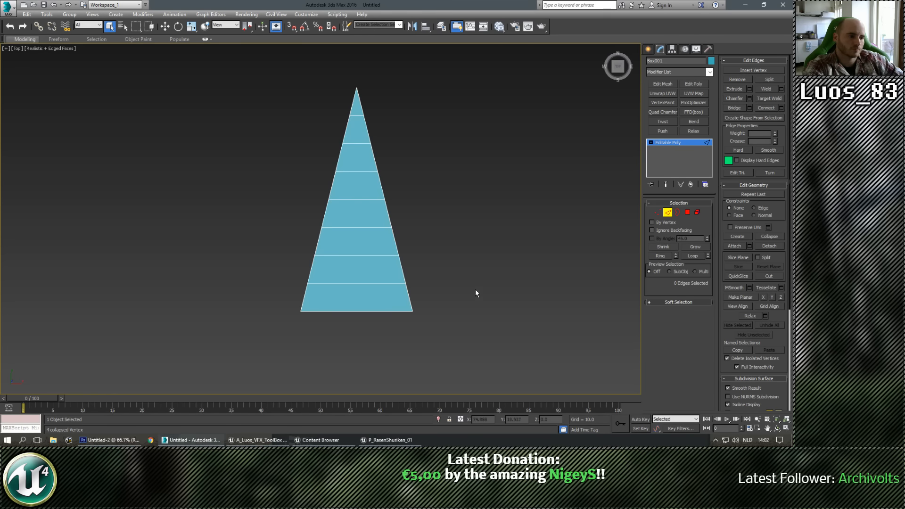
Add a Bend modifier to the triangle on the Y axis, trying an angle of 90 and settling on 45
{"action": "left_click", "coordinate": [677, 144]}
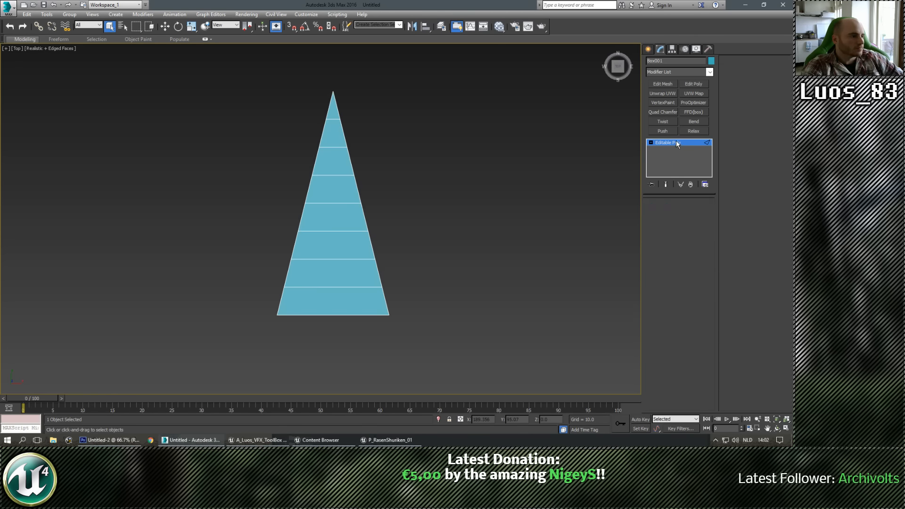
{"action": "left_click", "coordinate": [694, 122]}
{"action": "left_click_drag", "start_coordinate": [700, 220], "coordinate": [698, 120]}
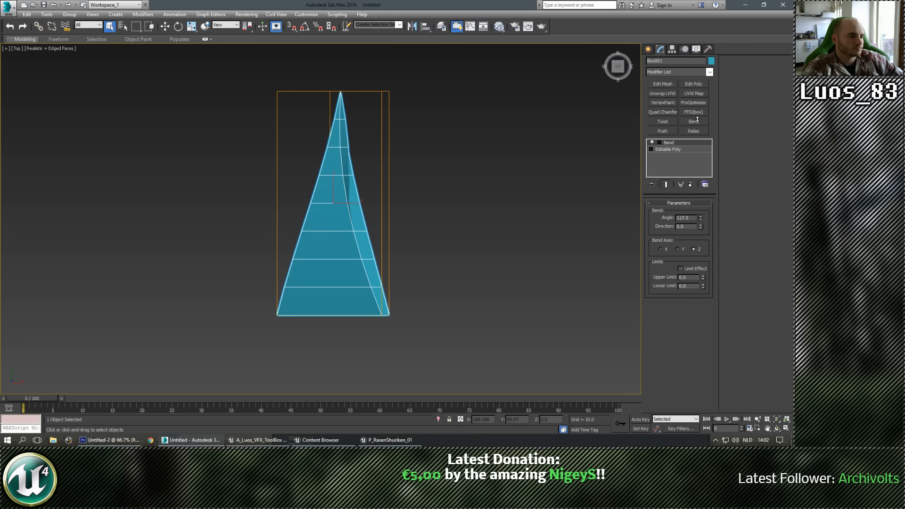
{"action": "left_click", "coordinate": [677, 249]}
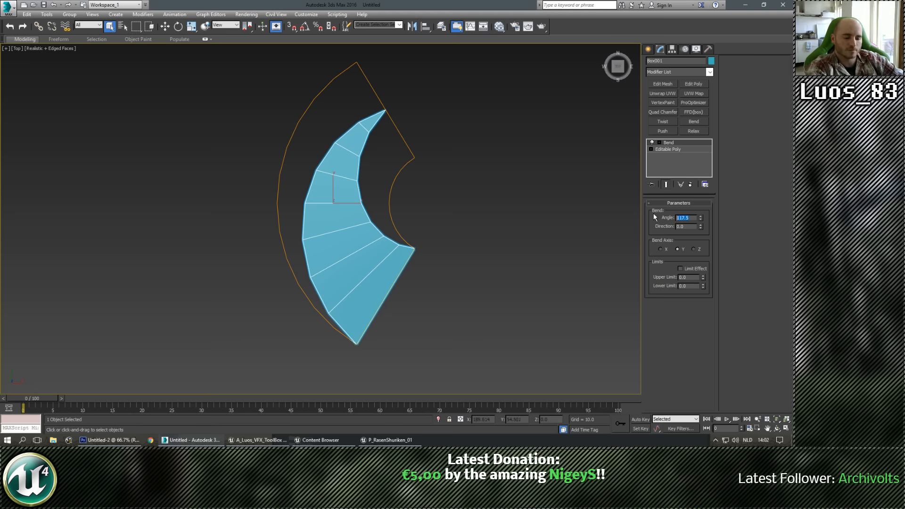
{"action": "type", "text": "90"}
{"action": "key", "text": "Return"}
{"action": "type", "text": "45"}
{"action": "key", "text": "Return"}
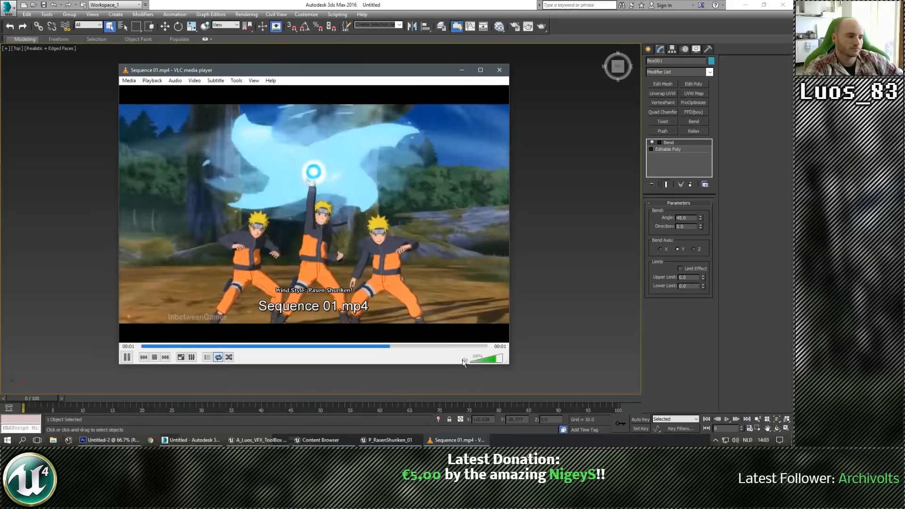
Mute and close the reference video, and scale the bent blade to about 134% on X and 133% on Y
{"action": "left_click", "coordinate": [465, 360]}
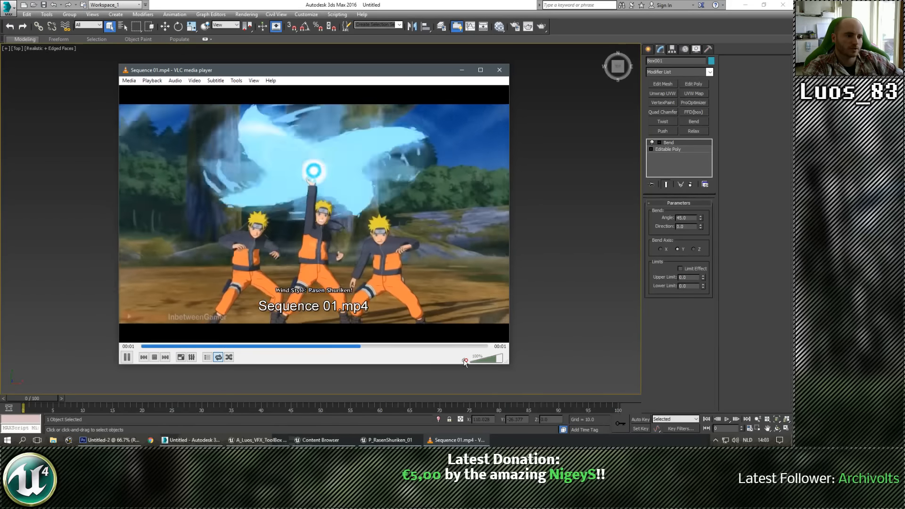
{"action": "left_click", "coordinate": [499, 70]}
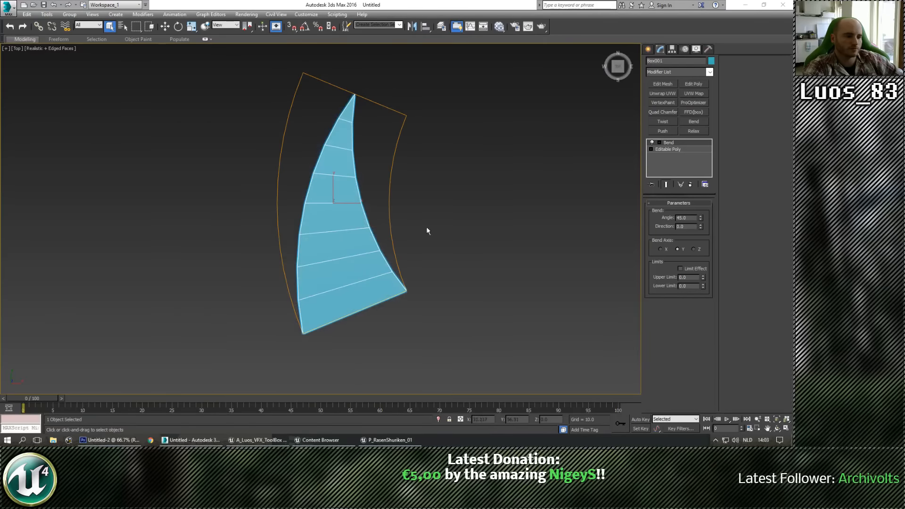
{"action": "left_click", "coordinate": [673, 150]}
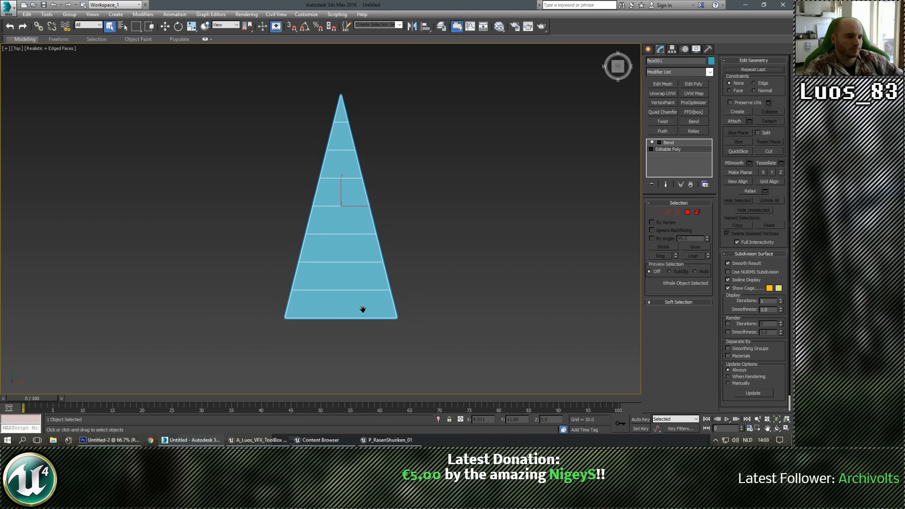
{"action": "left_click", "coordinate": [191, 27]}
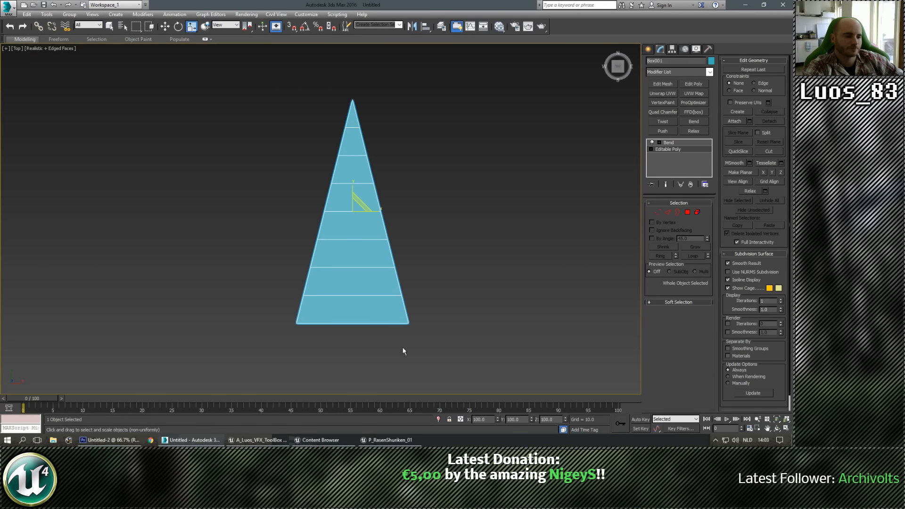
{"action": "left_click_drag", "start_coordinate": [380, 213], "coordinate": [390, 212]}
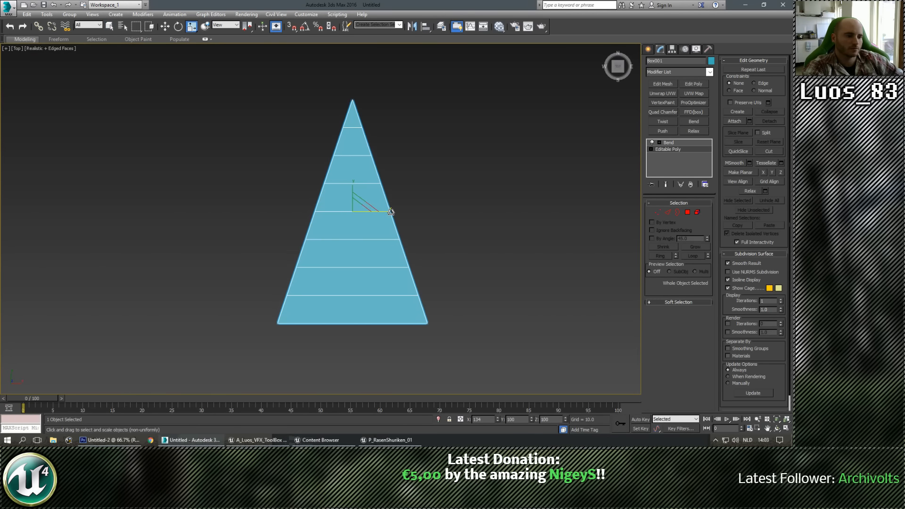
{"action": "left_click", "coordinate": [669, 143]}
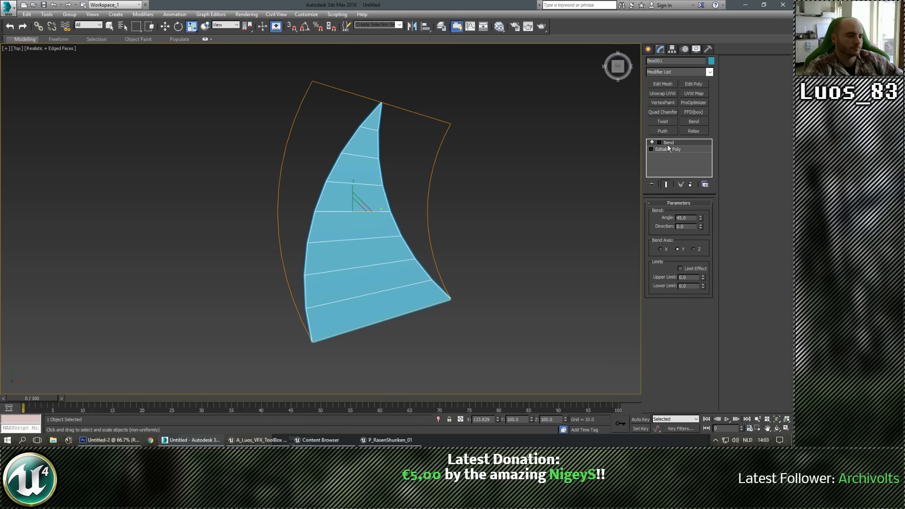
{"action": "mouse_move", "coordinate": [355, 189]}
{"action": "left_mouse_down"}
{"action": "mouse_move", "coordinate": [355, 166]}
{"action": "mouse_move", "coordinate": [356, 177]}
{"action": "left_mouse_up"}
{"action": "scroll", "coordinate": [357, 177], "scroll_direction": "down", "scroll_amount": 3}
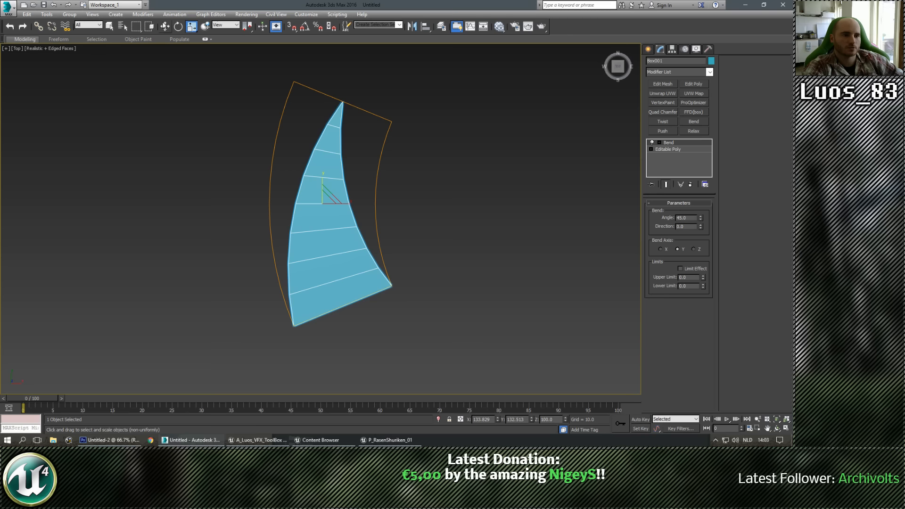
Show the grid and move the blade so the middle of its base sits on the grid origin
{"action": "key", "text": "w"}
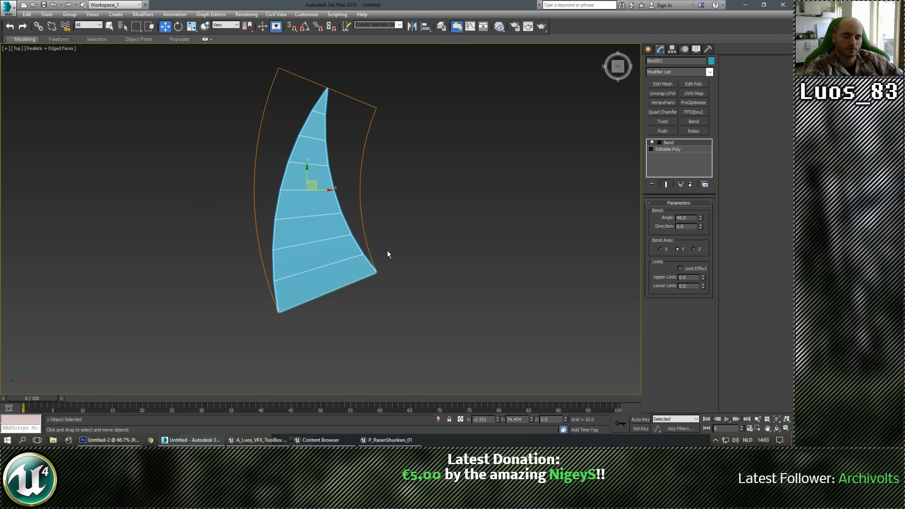
{"action": "key", "text": "g"}
{"action": "left_click_drag", "start_coordinate": [312, 270], "coordinate": [297, 250]}
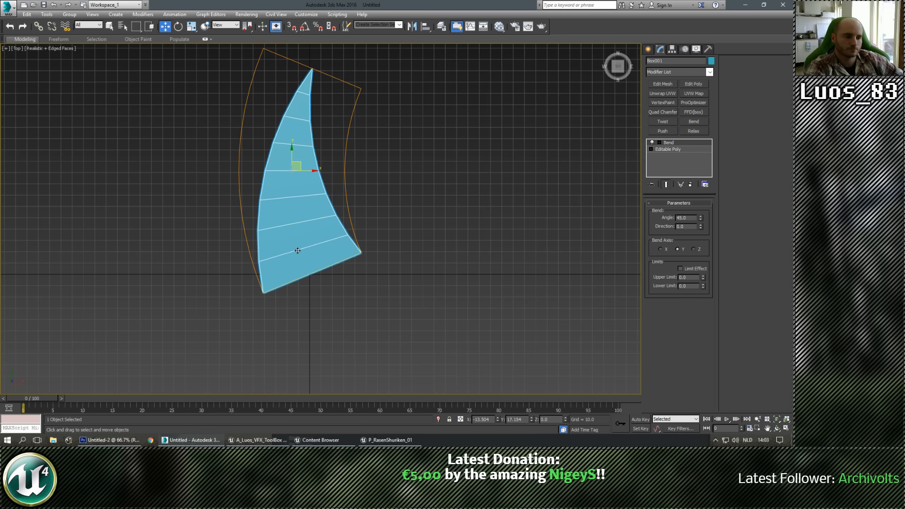
Move only the blade's pivot to the world origin at X 0 and Y 0
{"action": "left_click", "coordinate": [673, 50]}
{"action": "left_click", "coordinate": [680, 101]}
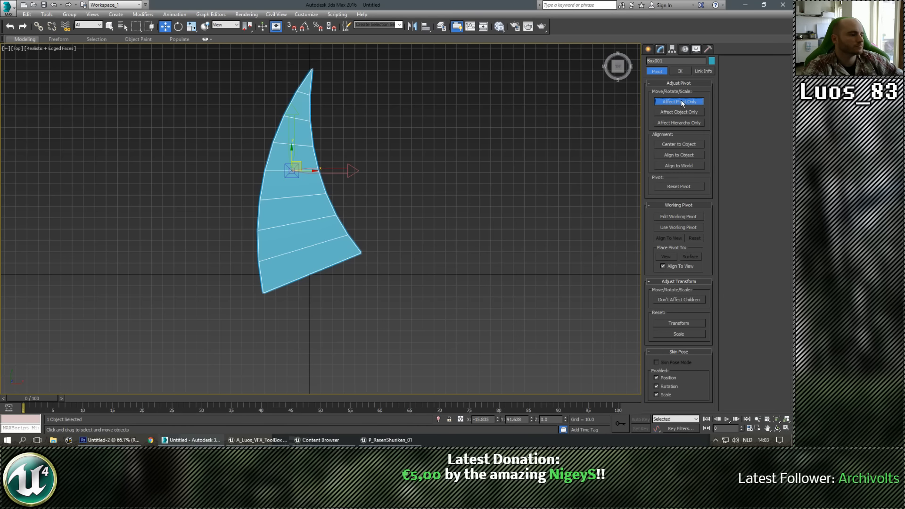
{"action": "right_click", "coordinate": [499, 419]}
{"action": "right_click", "coordinate": [532, 420]}
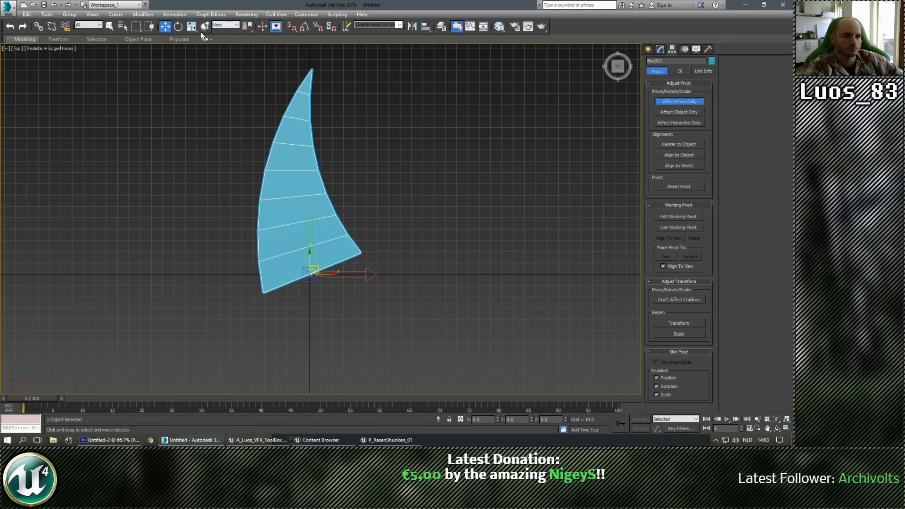
{"action": "left_click", "coordinate": [649, 49]}
With angle snap on, rotate-clone the blade by 90 degrees around the origin into three copies, forming a four-bladed star
{"action": "left_click_drag", "start_coordinate": [397, 265], "coordinate": [351, 252]}
{"action": "key", "text": "e"}
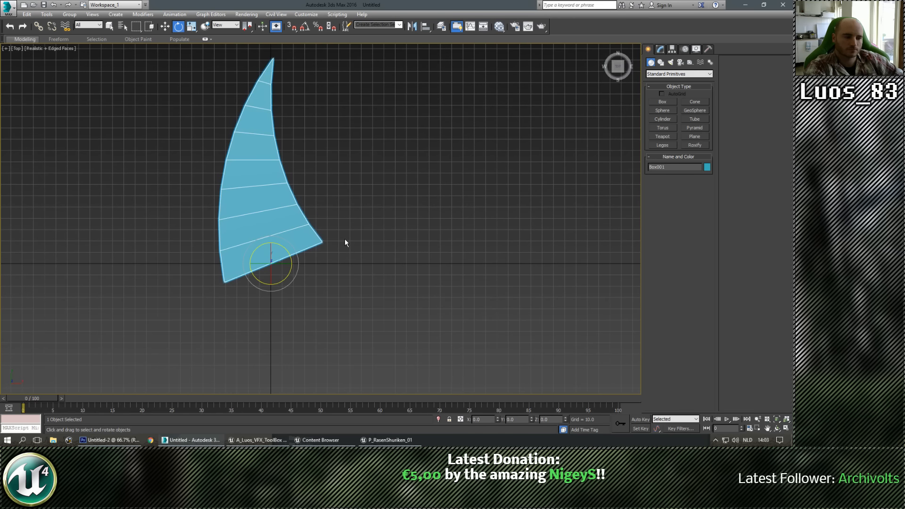
{"action": "left_click_drag", "start_coordinate": [286, 249], "coordinate": [388, 263]}
{"action": "left_click", "coordinate": [430, 256]}
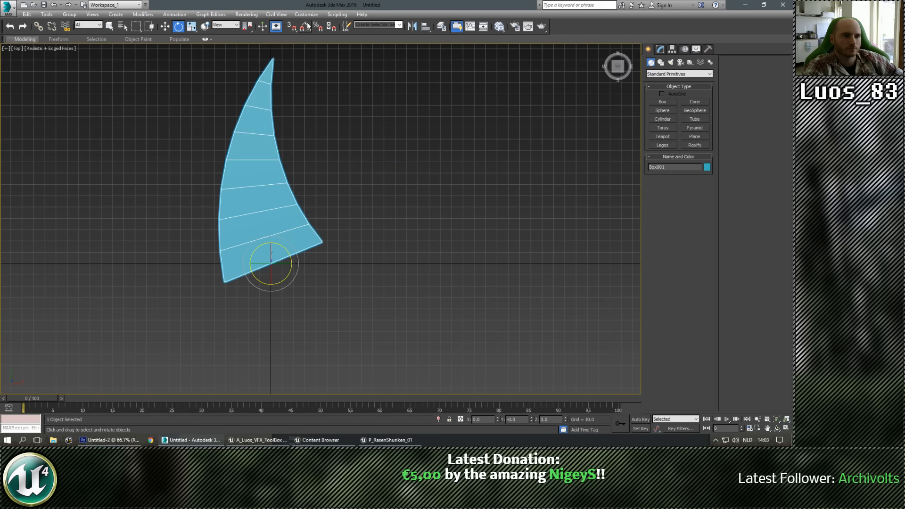
{"action": "mouse_move", "coordinate": [287, 245]}
{"action": "left_mouse_down"}
{"action": "mouse_move", "coordinate": [328, 262]}
{"action": "mouse_move", "coordinate": [318, 267]}
{"action": "left_mouse_up"}
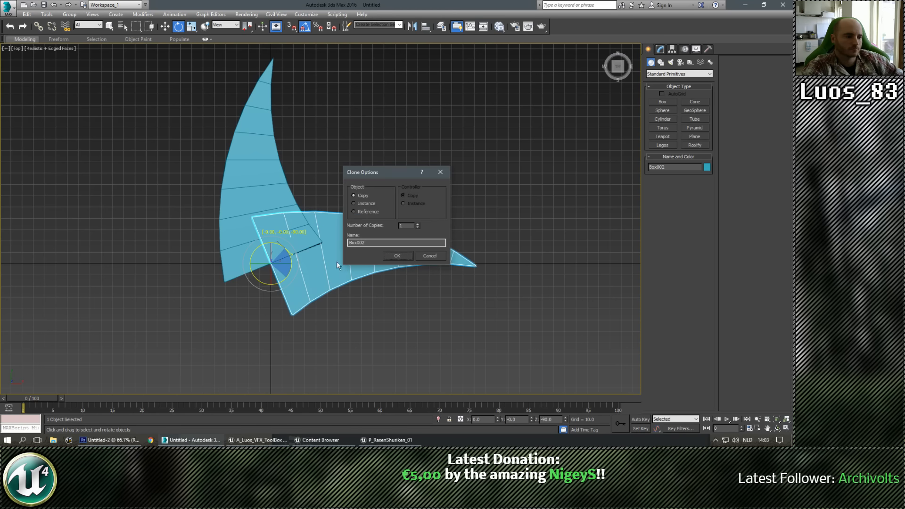
{"action": "left_click", "coordinate": [417, 225]}
{"action": "left_click", "coordinate": [417, 224]}
{"action": "left_click", "coordinate": [398, 255]}
{"action": "left_click_drag", "start_coordinate": [311, 260], "coordinate": [365, 250]}
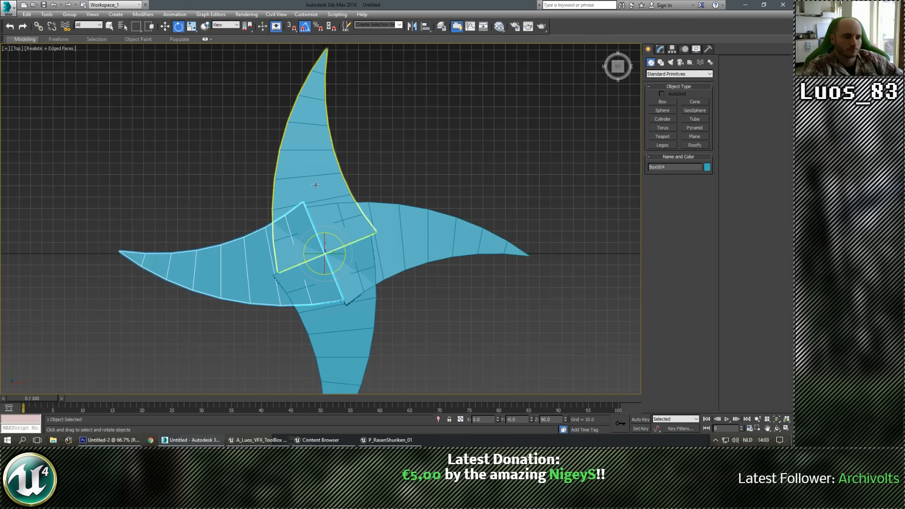
Select all polygons of the upper blade beneath its Bend modifier and move them down and left so the blades overlap more around the centre
{"action": "left_click", "coordinate": [314, 162]}
{"action": "key", "text": "1"}
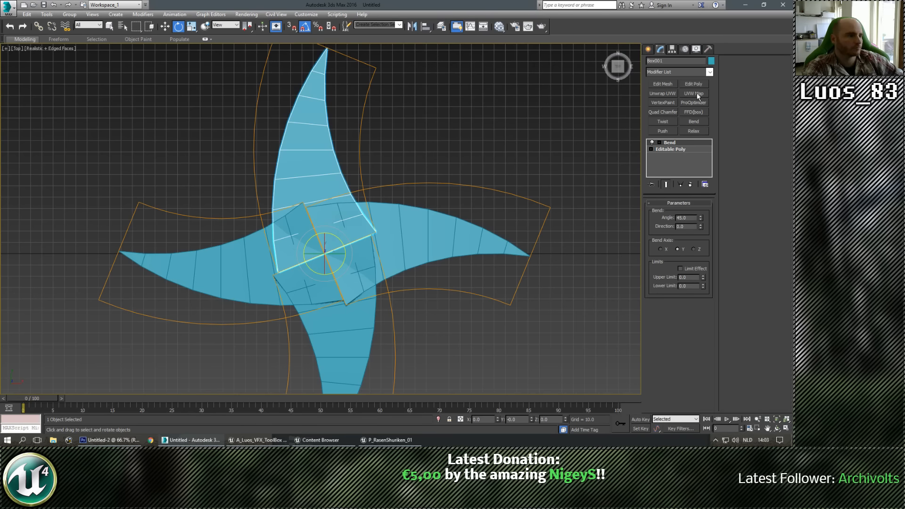
{"action": "left_click", "coordinate": [672, 149]}
{"action": "left_click", "coordinate": [666, 184]}
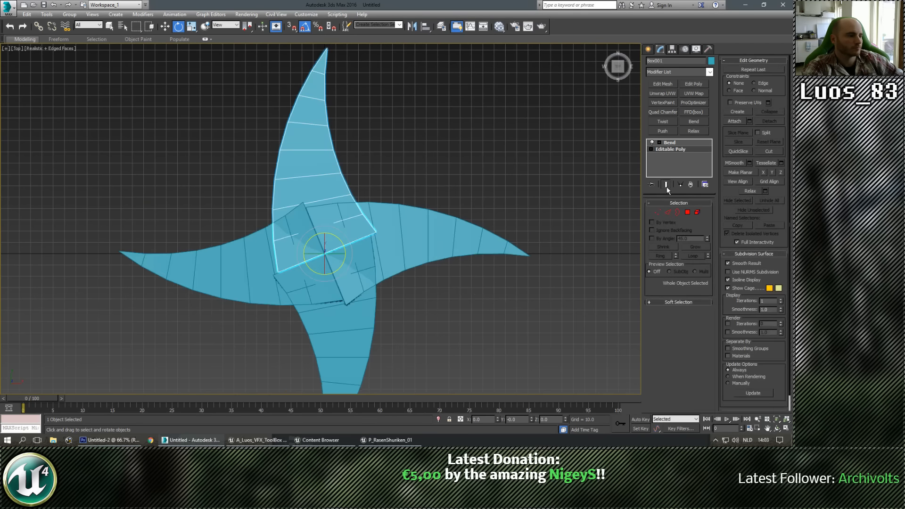
{"action": "key", "text": "4"}
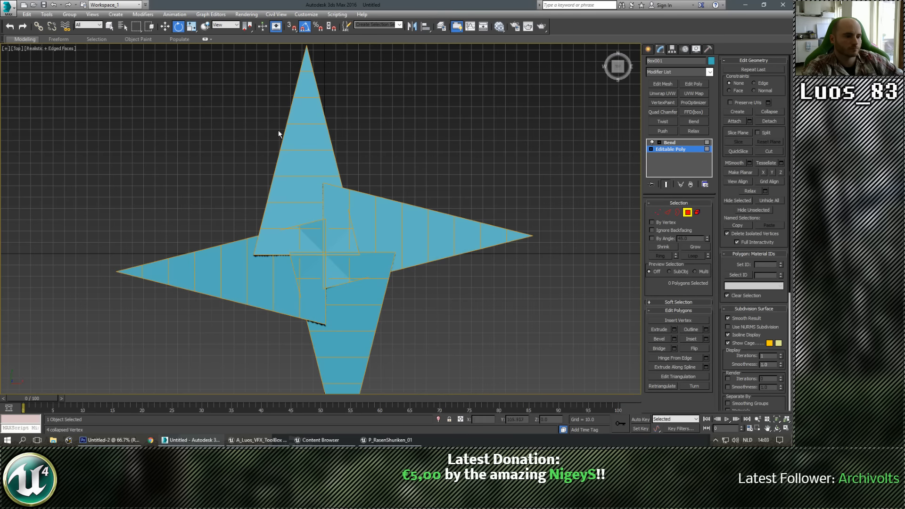
{"action": "key", "text": "ctrl+a"}
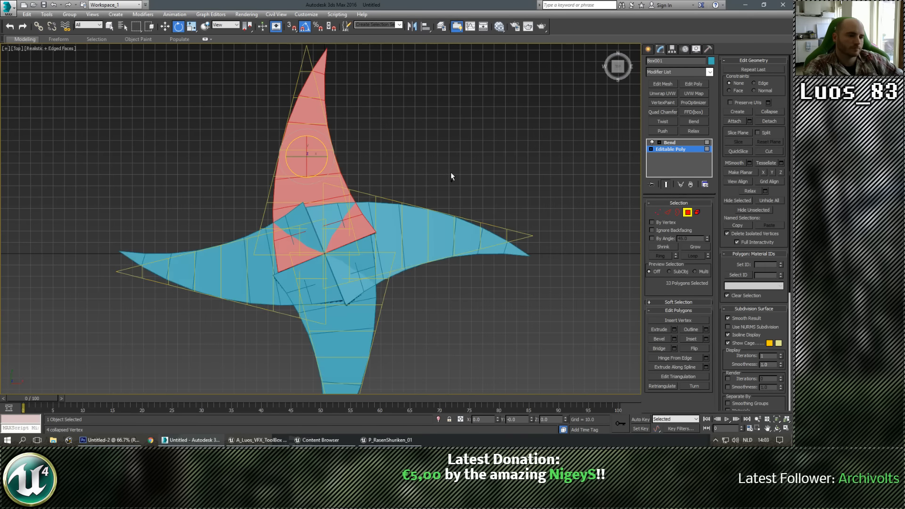
{"action": "key", "text": "w"}
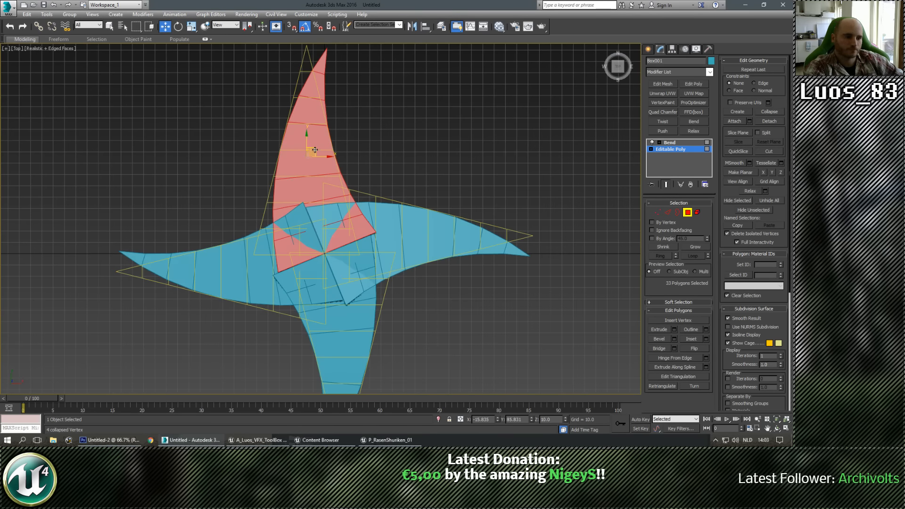
{"action": "left_click_drag", "start_coordinate": [315, 150], "coordinate": [301, 174]}
{"action": "left_click_drag", "start_coordinate": [481, 308], "coordinate": [469, 266]}
{"action": "scroll", "coordinate": [476, 250], "scroll_direction": "down", "scroll_amount": 2}
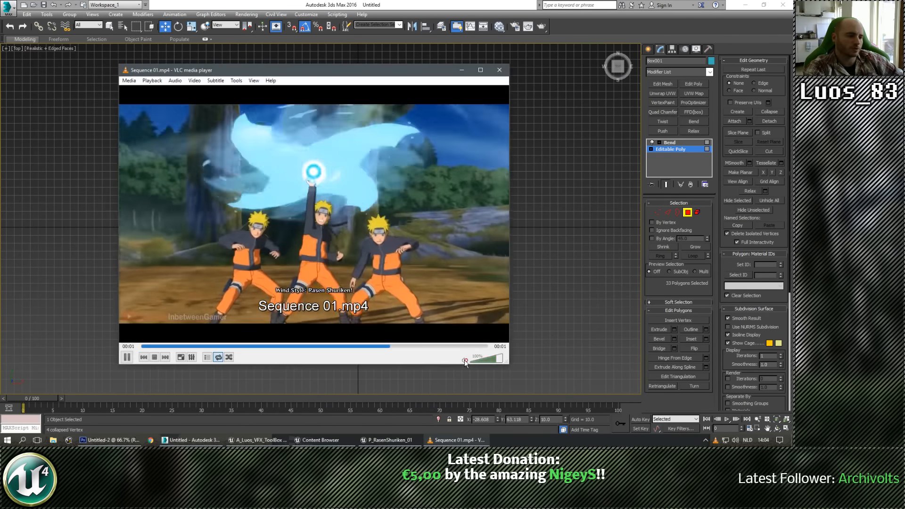
Close the reference video and move the blade's selected polygons back outward from the centre, finishing polygon editing
{"action": "left_click", "coordinate": [475, 361]}
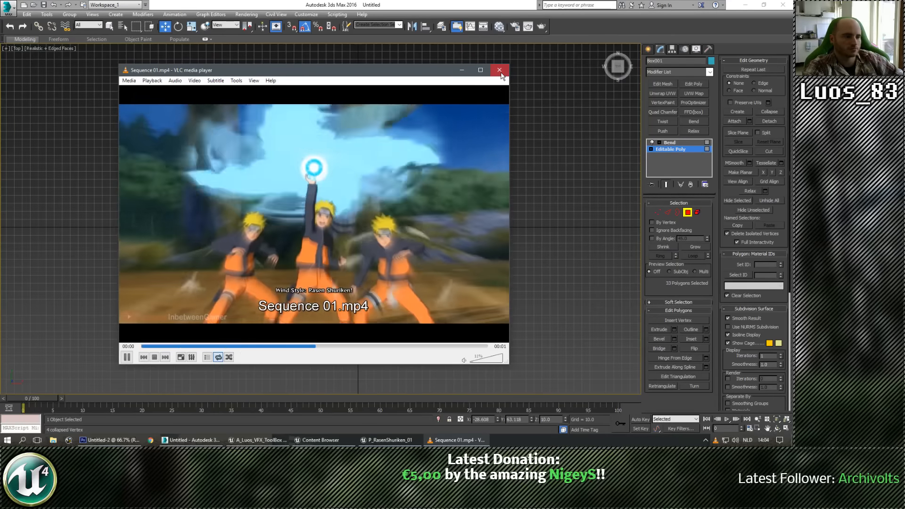
{"action": "left_click", "coordinate": [499, 70]}
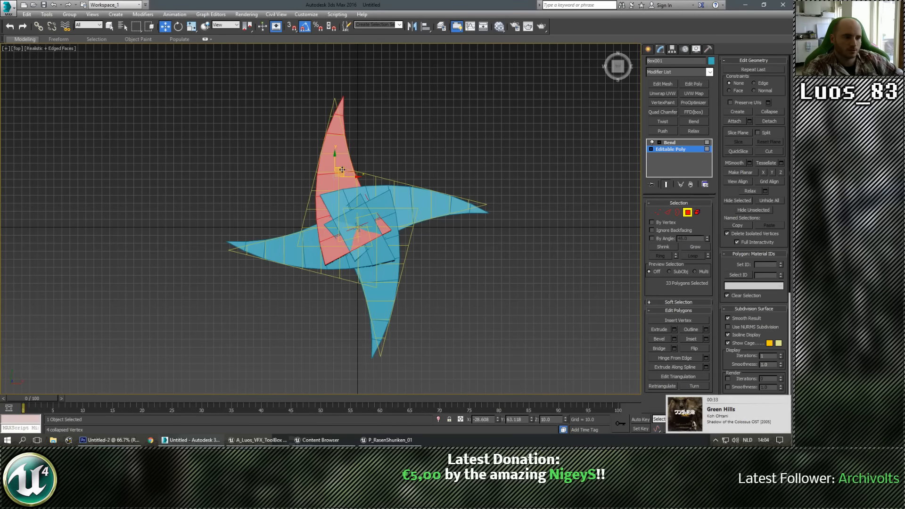
{"action": "left_click_drag", "start_coordinate": [342, 170], "coordinate": [352, 156]}
{"action": "left_click", "coordinate": [299, 192]}
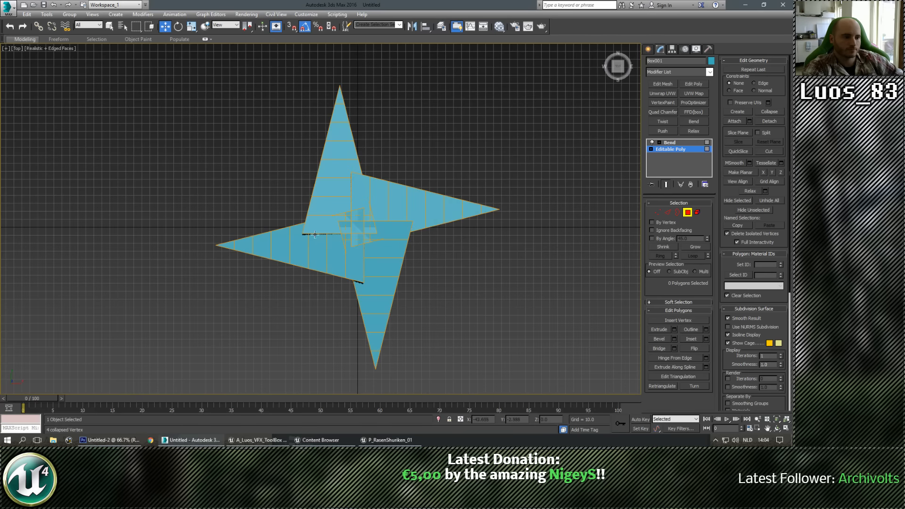
{"action": "scroll", "coordinate": [304, 243], "scroll_direction": "up", "scroll_amount": 2}
{"action": "left_click", "coordinate": [676, 143]}
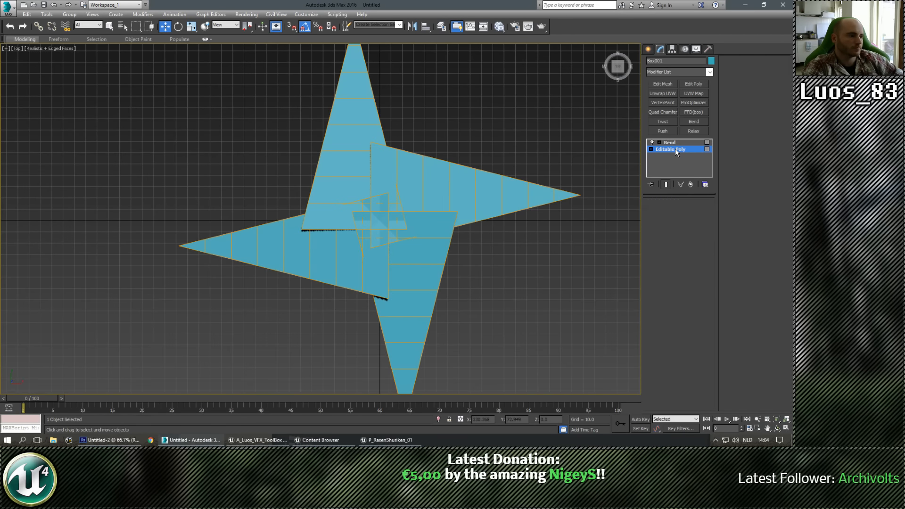
Turn off edged faces, select the blade pointing right and switch the viewport to Perspective
{"action": "left_click", "coordinate": [501, 84]}
{"action": "scroll", "coordinate": [500, 85], "scroll_direction": "down", "scroll_amount": 3}
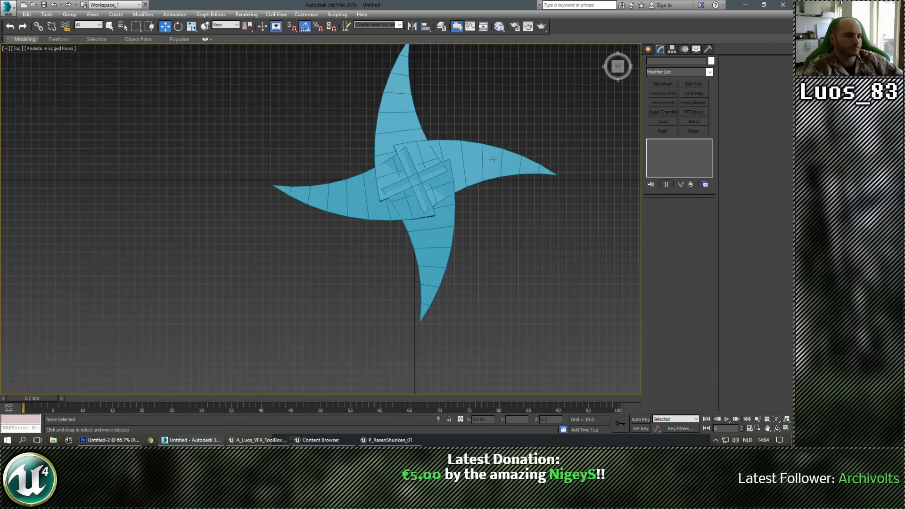
{"action": "left_click", "coordinate": [446, 242]}
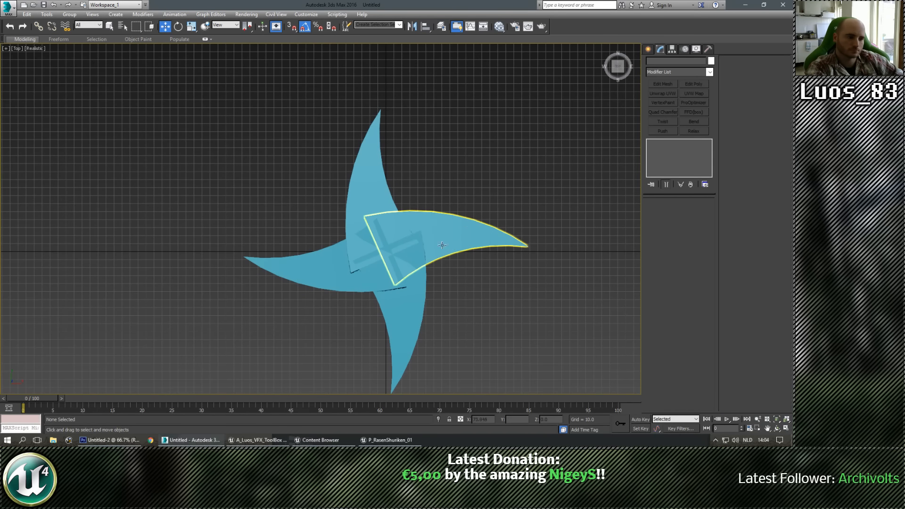
{"action": "scroll", "coordinate": [445, 238], "scroll_direction": "up", "scroll_amount": 3}
{"action": "key", "text": "F4"}
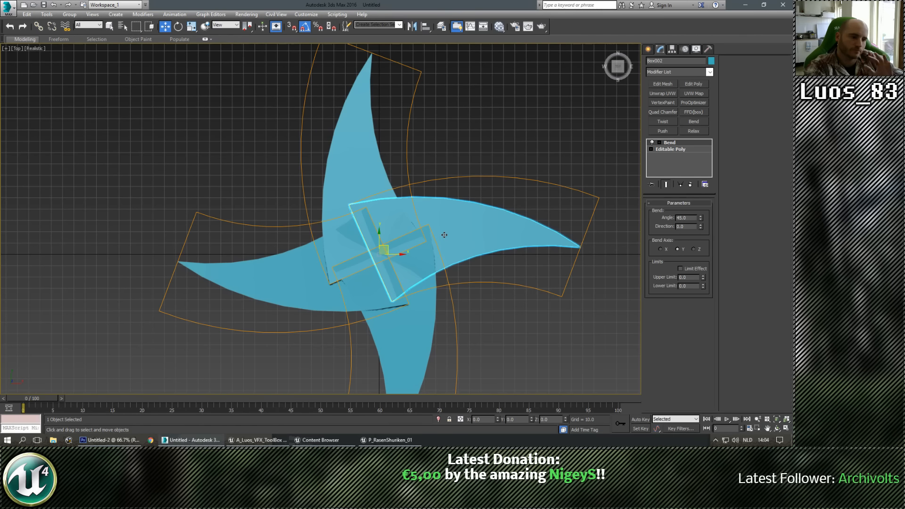
{"action": "key", "text": "p"}
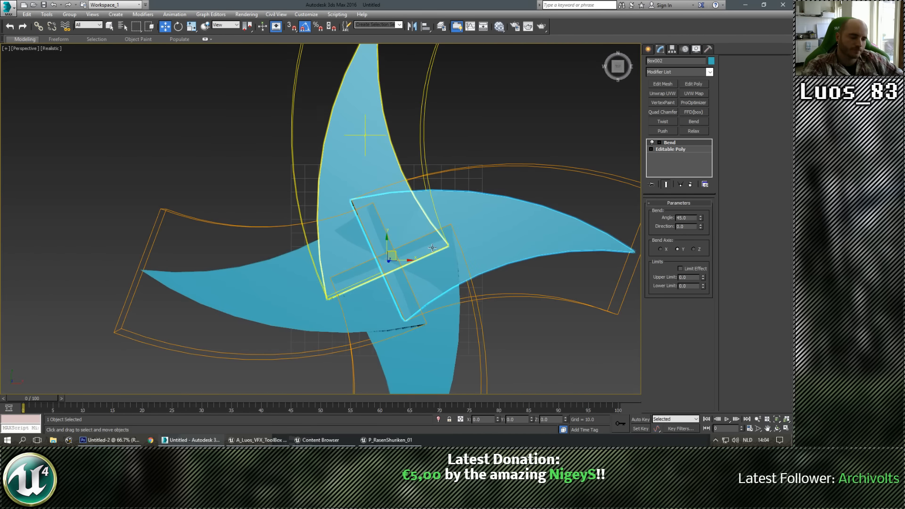
Try thinning the blade that points right by scaling it to about 53% on Z, and undo it
{"action": "left_click_drag", "start_coordinate": [365, 136], "coordinate": [389, 280]}
{"action": "scroll", "coordinate": [396, 255], "scroll_direction": "up", "scroll_amount": 3}
{"action": "key", "text": "r"}
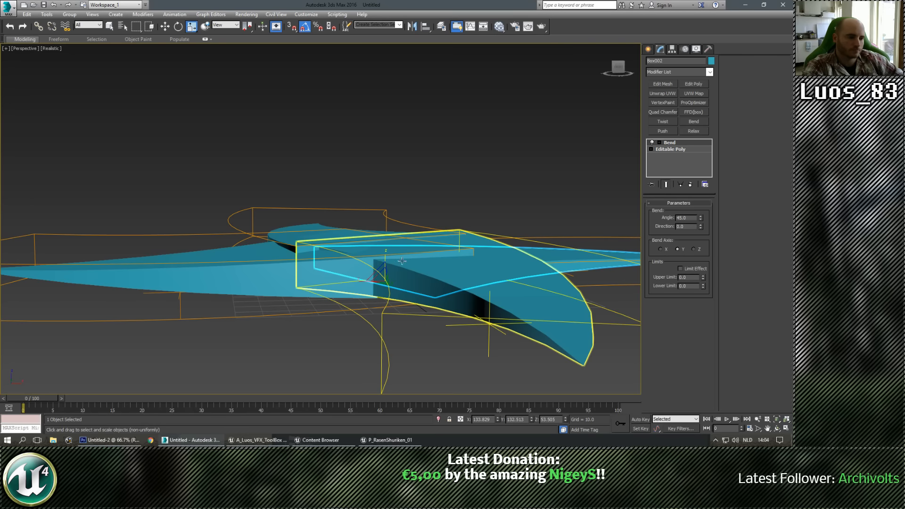
{"action": "key", "text": "ctrl+z"}
{"action": "left_click_drag", "start_coordinate": [321, 219], "coordinate": [321, 227]}
Collapse the upper blade to an editable poly and attach the other three blades to it as a single mesh
{"action": "left_click", "coordinate": [322, 176]}
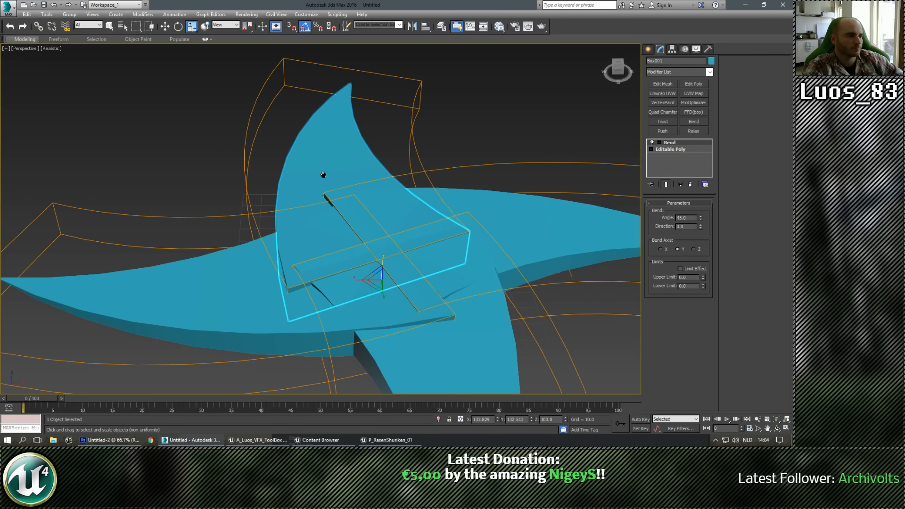
{"action": "left_click_drag", "start_coordinate": [323, 175], "coordinate": [346, 133]}
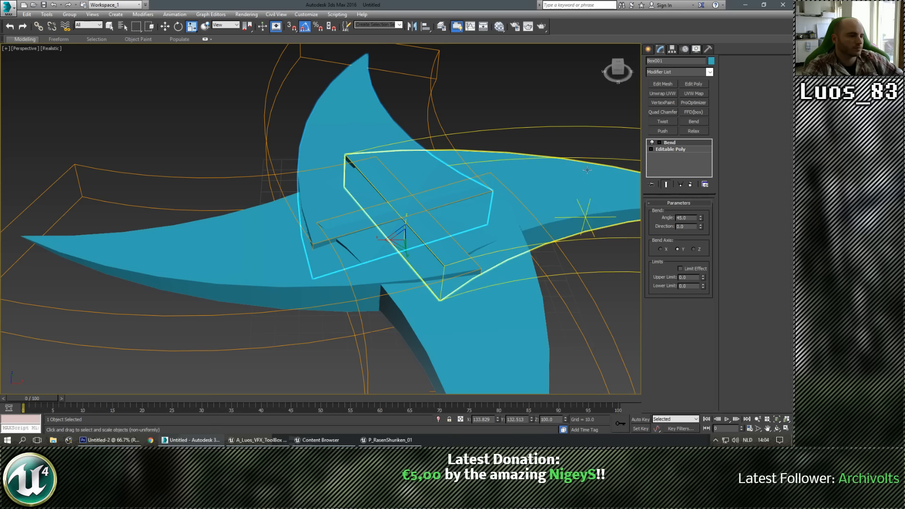
{"action": "key", "text": "Delete"}
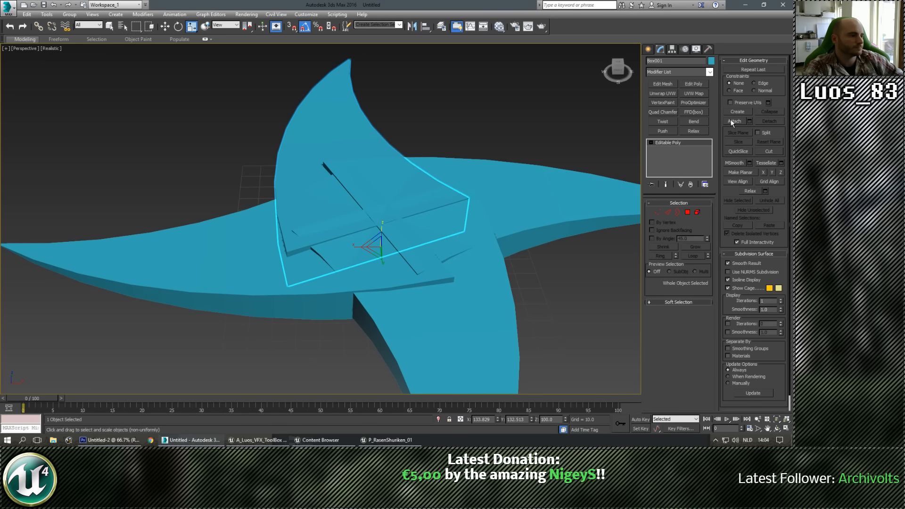
{"action": "left_click", "coordinate": [735, 122]}
{"action": "left_click", "coordinate": [429, 291]}
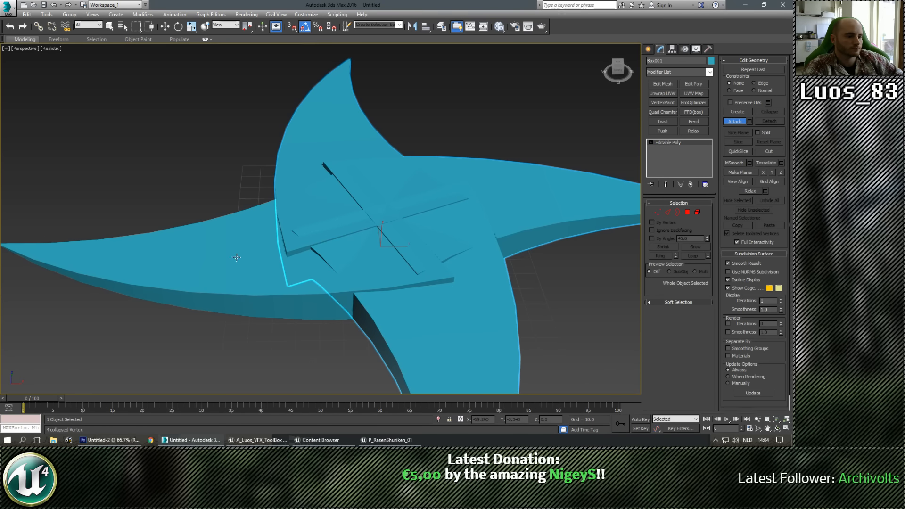
{"action": "left_click", "coordinate": [741, 123]}
{"action": "scroll", "coordinate": [446, 213], "scroll_direction": "down", "scroll_amount": 4}
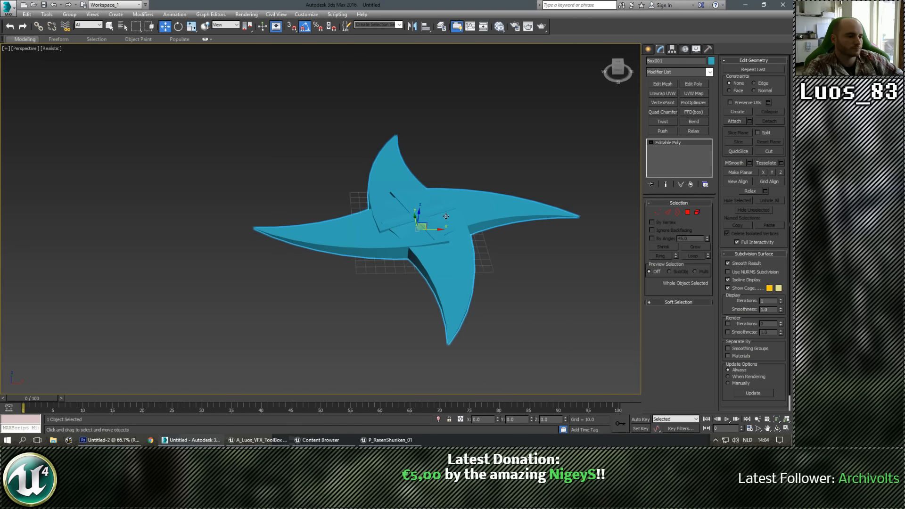
Open the Slate Material Editor, search the material browser for "stand" and add a Standard material to the empty node view
{"action": "left_click_drag", "start_coordinate": [456, 234], "coordinate": [460, 283]}
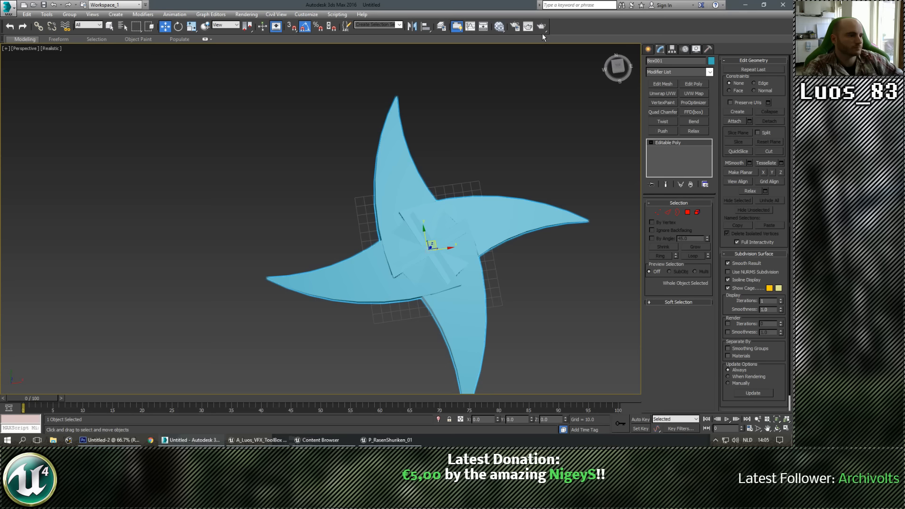
{"action": "key", "text": "m"}
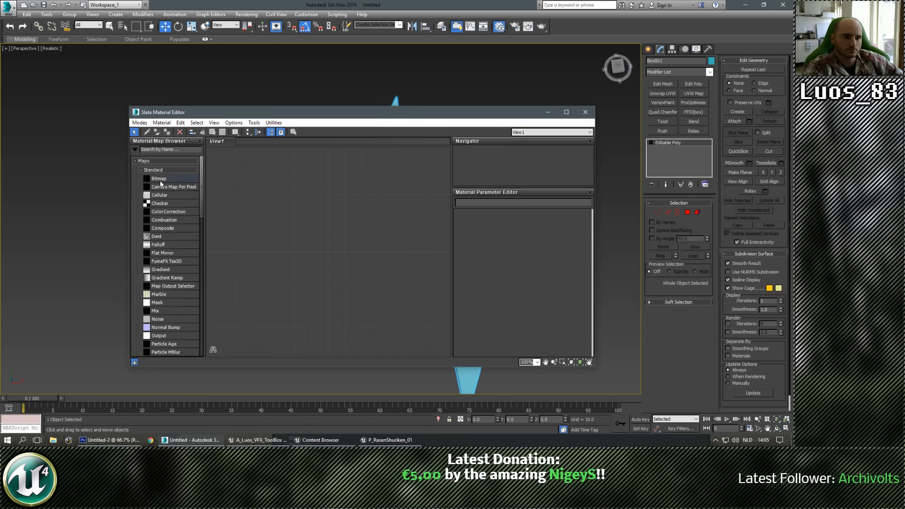
{"action": "left_click_drag", "start_coordinate": [233, 198], "coordinate": [188, 208]}
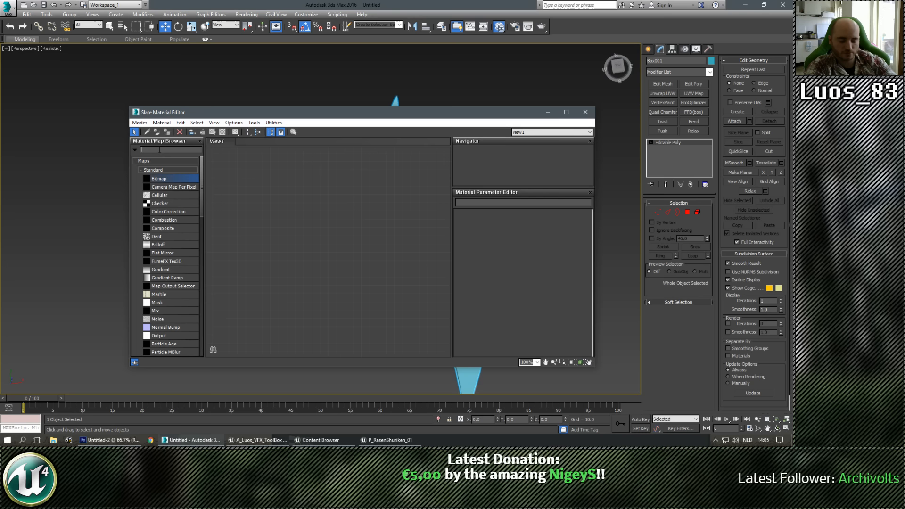
{"action": "type", "text": "stand"}
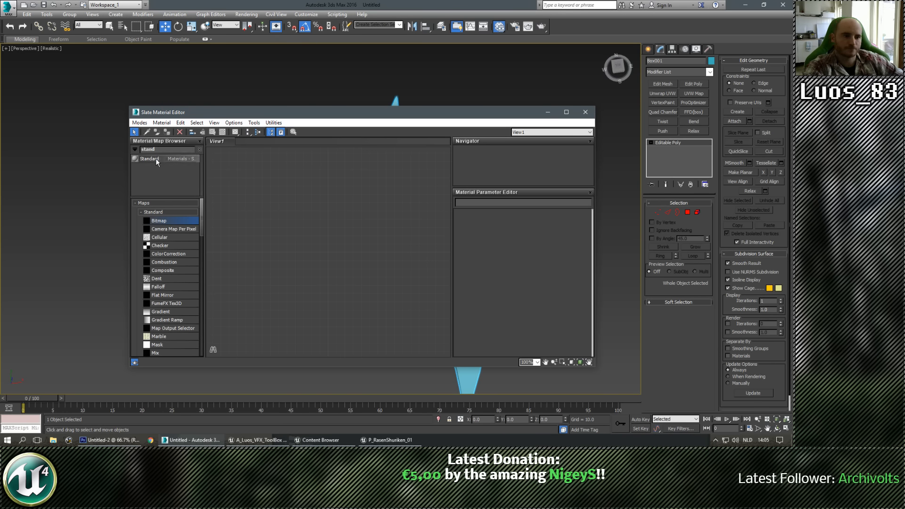
{"action": "left_click_drag", "start_coordinate": [156, 159], "coordinate": [305, 196]}
{"action": "scroll", "coordinate": [262, 197], "scroll_direction": "up", "scroll_amount": 3}
{"action": "left_click", "coordinate": [264, 197]}
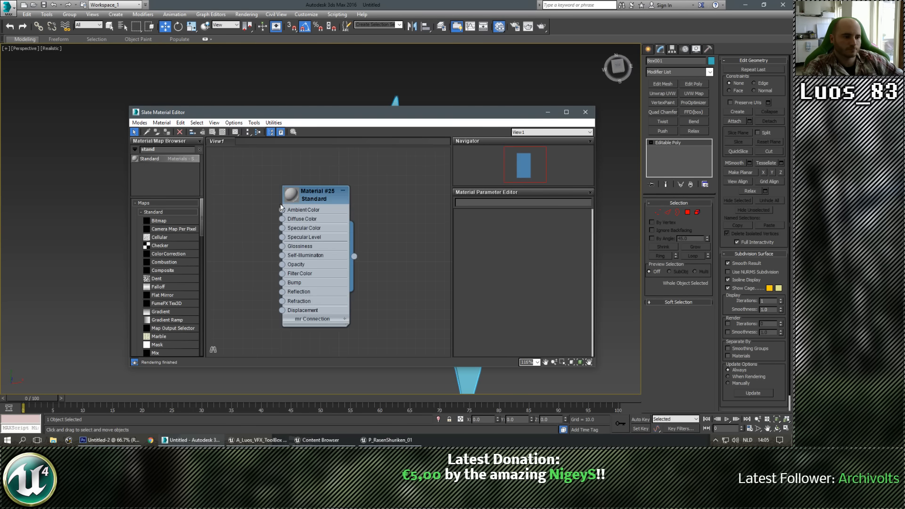
Show the new Standard material's parameters and open the colour selector for its Diffuse colour
{"action": "double_click", "coordinate": [312, 196]}
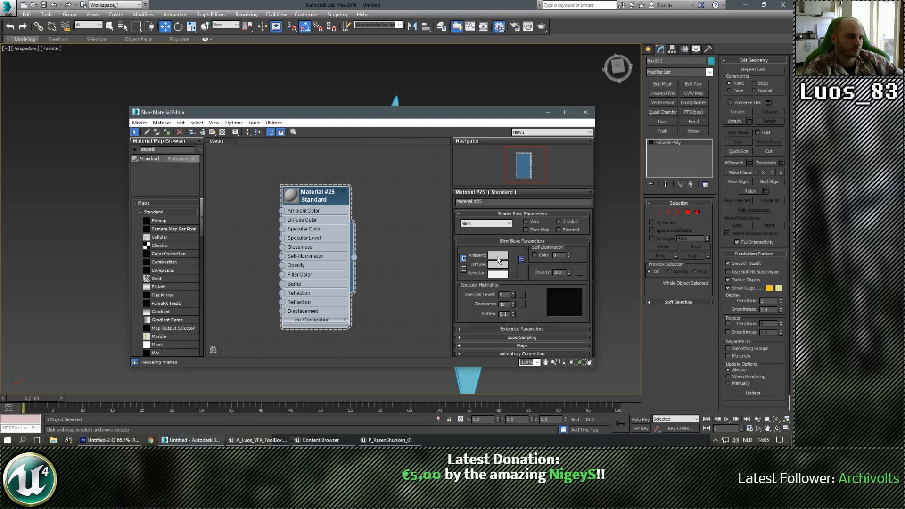
{"action": "left_click", "coordinate": [497, 265]}
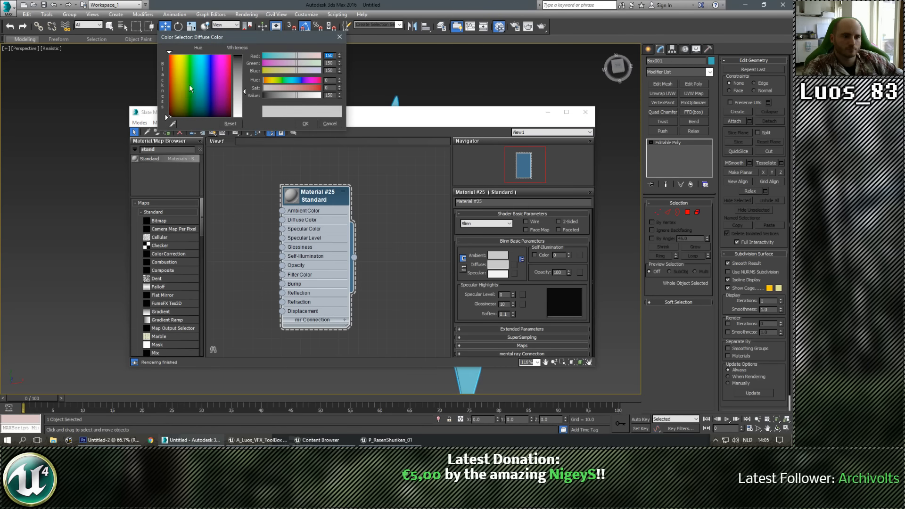